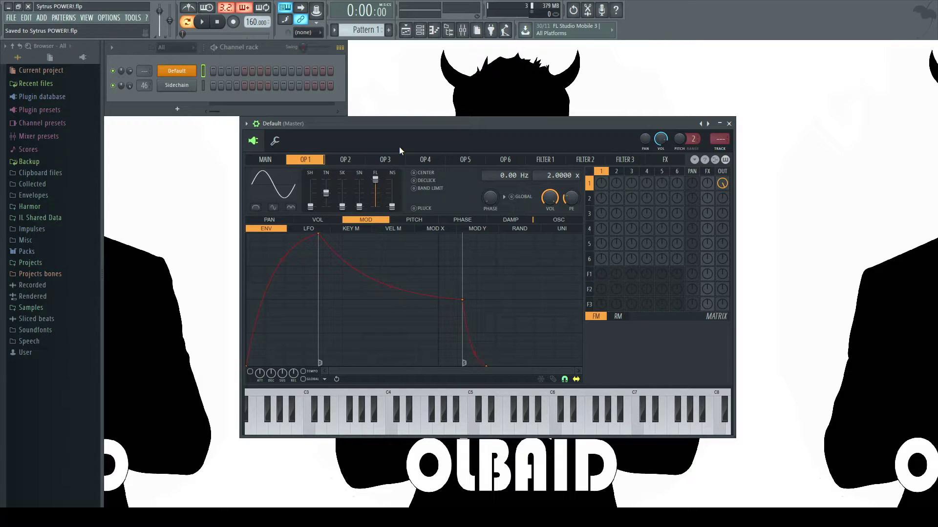
# Look through the settings of operators 1 to 3 and filters 1 to 3, finishing on filter 3
pyautogui.click(359, 161)
pyautogui.click(385, 160)
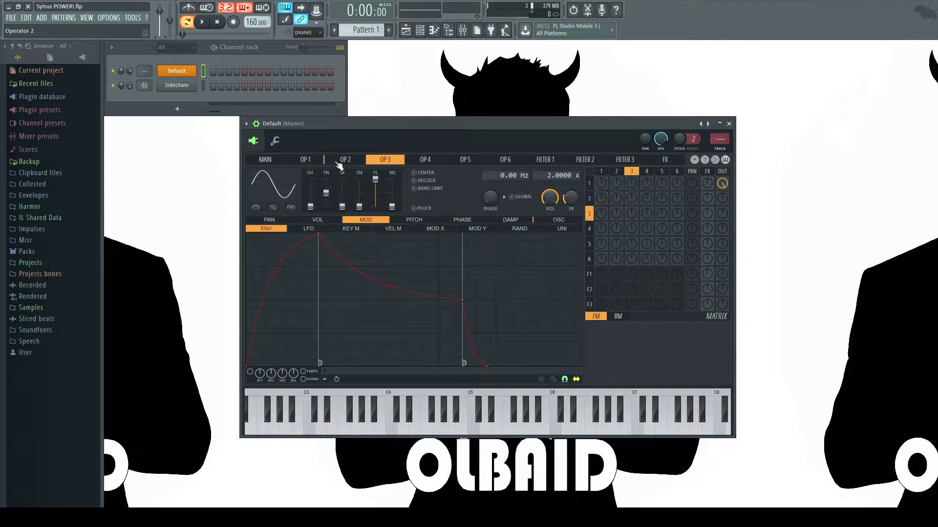
pyautogui.click(343, 162)
pyautogui.click(308, 160)
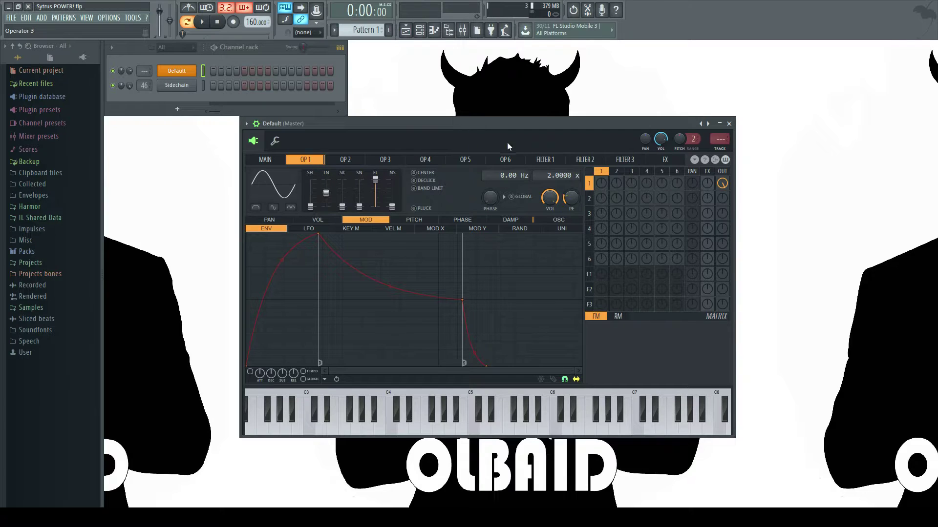
pyautogui.moveTo(604, 121); pyautogui.dragTo(595, 122)
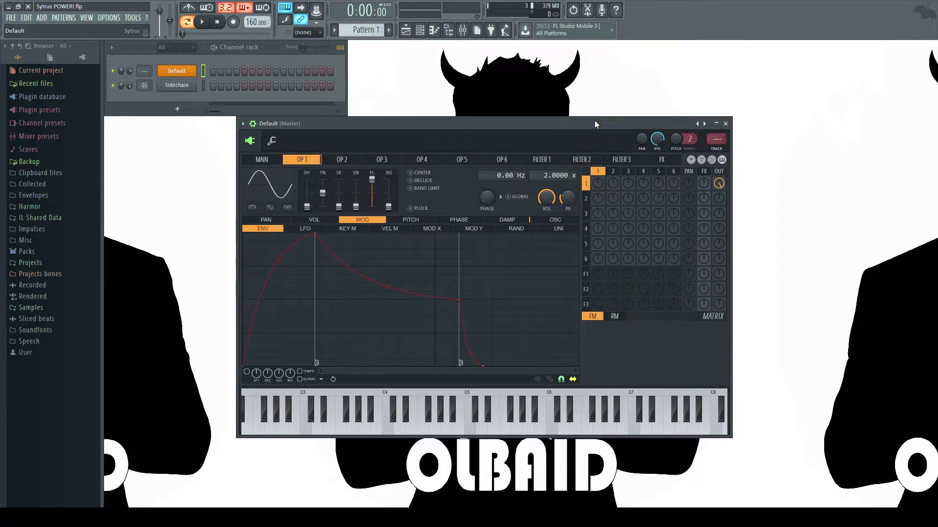
pyautogui.click(586, 160)
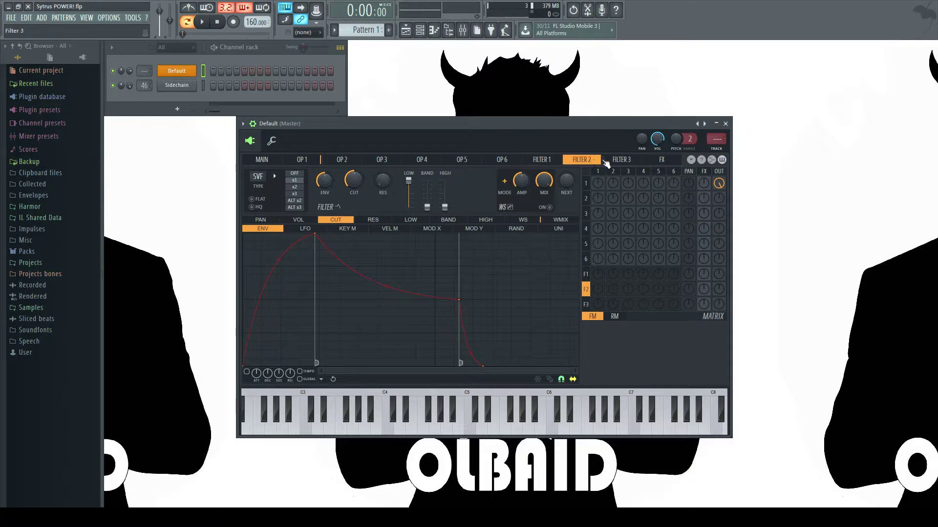
pyautogui.click(622, 161)
pyautogui.click(560, 161)
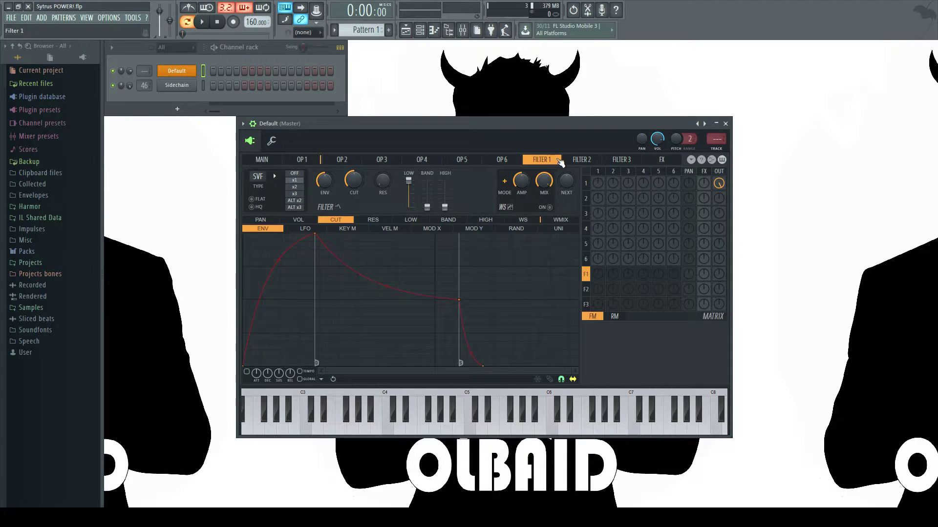
pyautogui.click(624, 162)
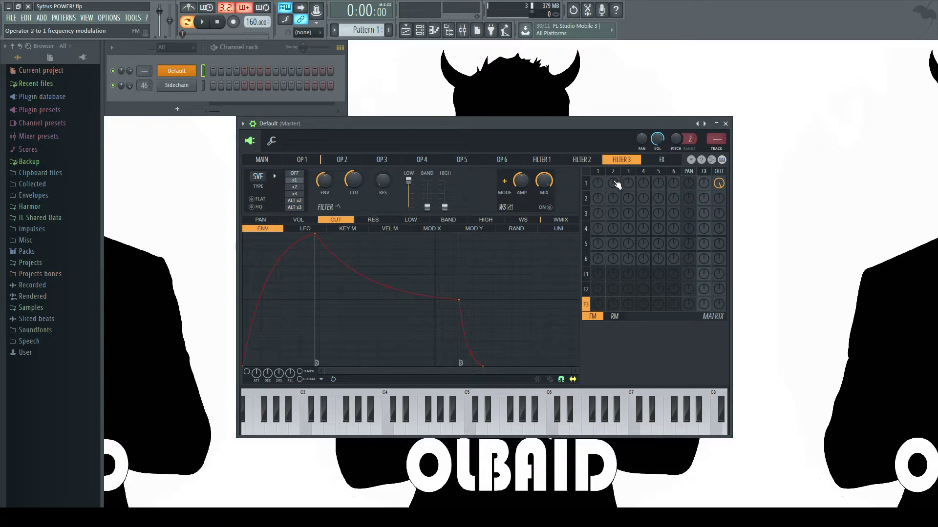
# Compare the frequency modulation and ring modulation modes of the matrix, finishing in ring modulation
pyautogui.click(614, 317)
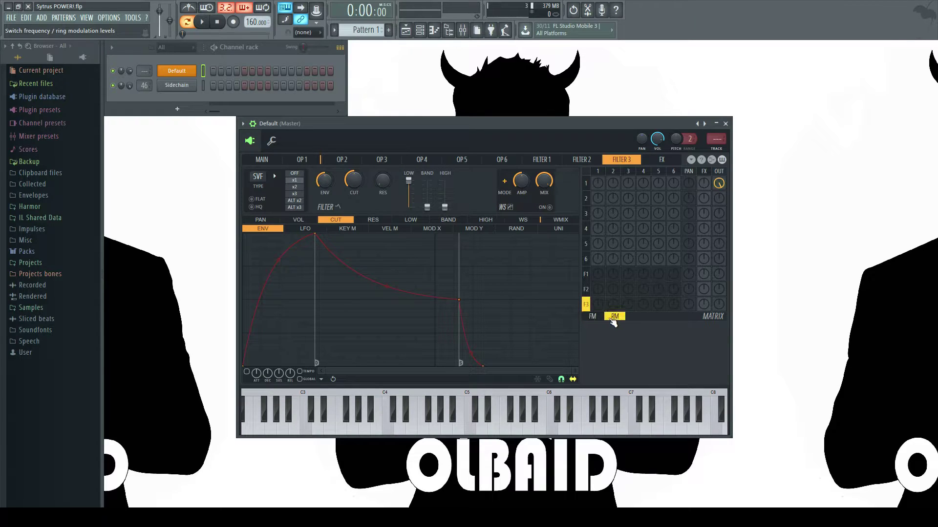
pyautogui.click(592, 317)
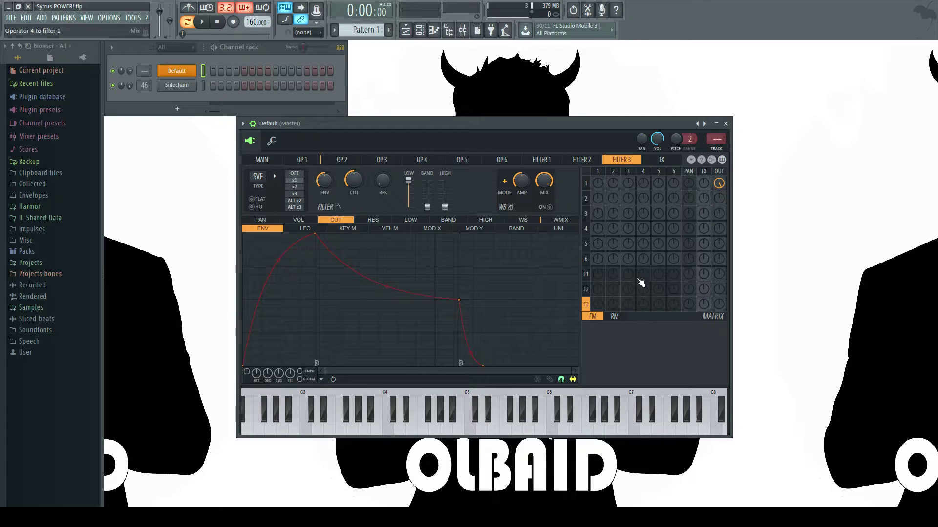
pyautogui.click(615, 317)
pyautogui.click(600, 318)
pyautogui.click(614, 317)
pyautogui.click(599, 317)
pyautogui.click(613, 316)
pyautogui.click(599, 317)
pyautogui.click(614, 316)
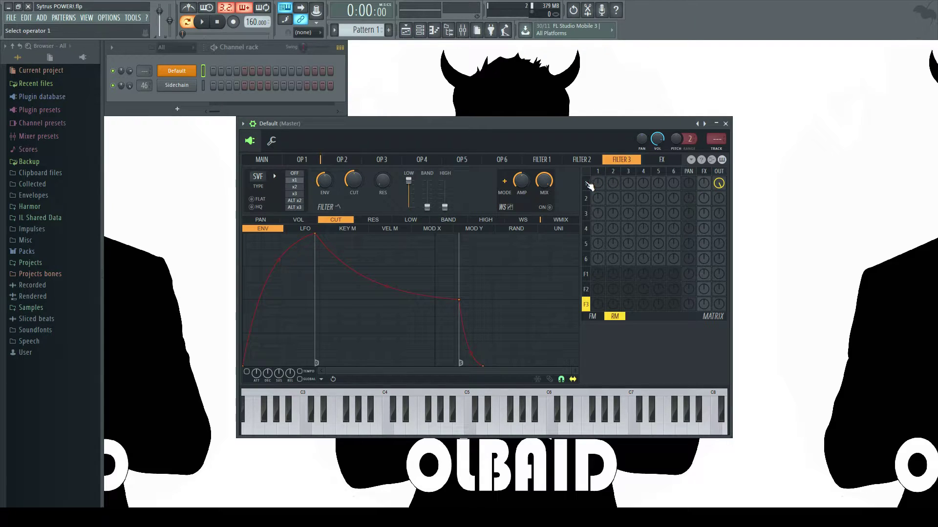
# Try raising operator 1's panning and FX levels in the matrix with a test note, and reset both
pyautogui.moveTo(691, 185)
pyautogui.mouseDown()
pyautogui.moveTo(691, 142)
pyautogui.moveTo(702, 171)
pyautogui.mouseUp()
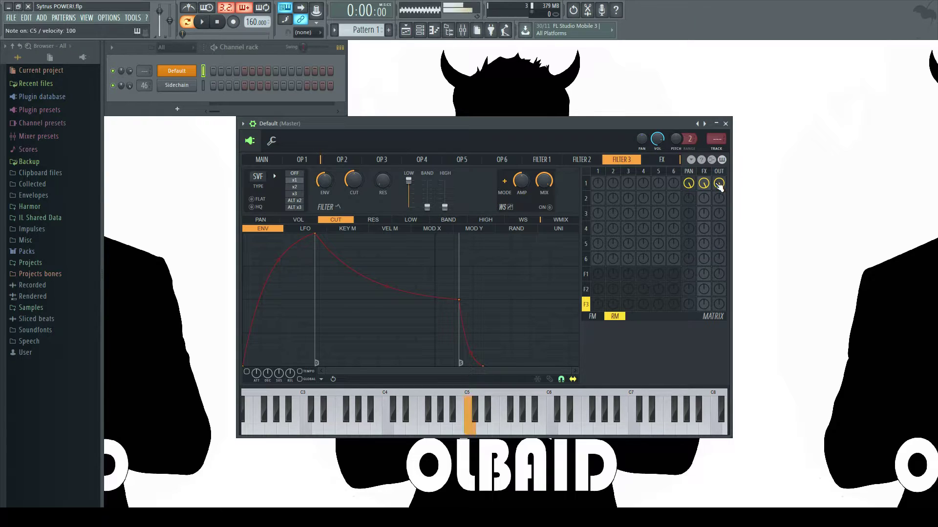
pyautogui.press('z')
pyautogui.rightClick(689, 186)
pyautogui.rightClick(704, 186)
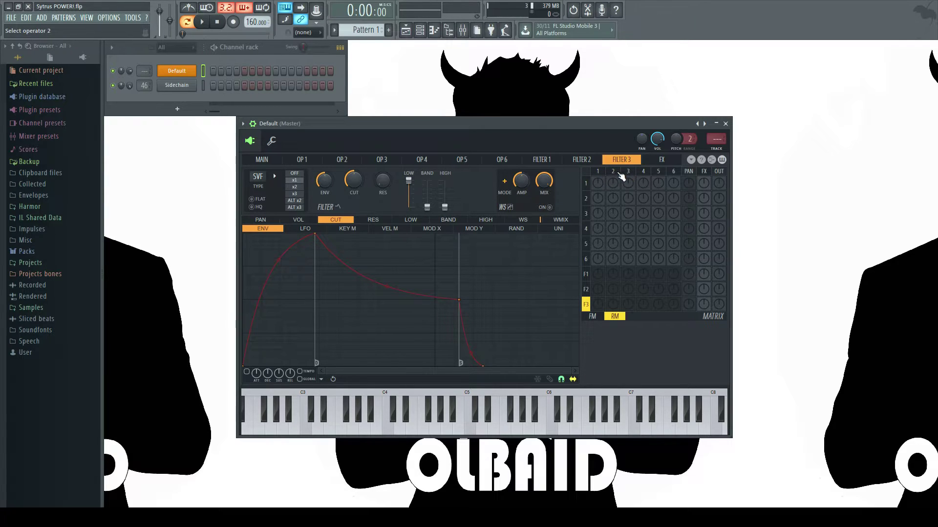
# Try ring modulation amounts in the matrix from operator 6 to 2 and 3, 5 to 4, 3 to 5, and 3 to itself
pyautogui.moveTo(618, 275); pyautogui.dragTo(618, 269)
pyautogui.click(719, 275)
pyautogui.scroll(4, 627, 213)
pyautogui.scroll(3, 673, 198)
pyautogui.scroll(-3, 626, 244)
pyautogui.scroll(-3, 673, 213)
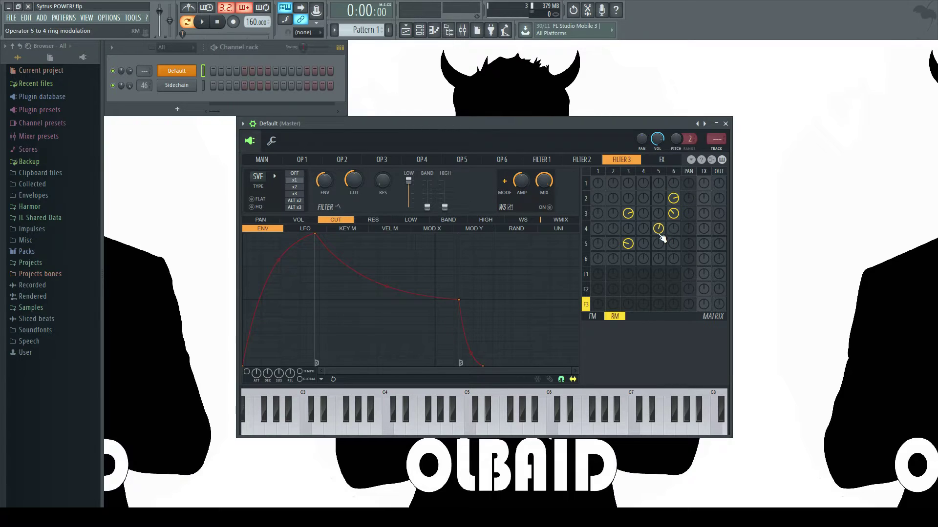
pyautogui.scroll(-1, 661, 230)
pyautogui.scroll(-3, 631, 218)
pyautogui.scroll(1, 652, 218)
# Mute and unmute the ring modulation from operator 6 to 2 and 3 and from 3 to 5, and return the matrix to frequency modulation
pyautogui.middleClick(674, 217)
pyautogui.middleClick(675, 198)
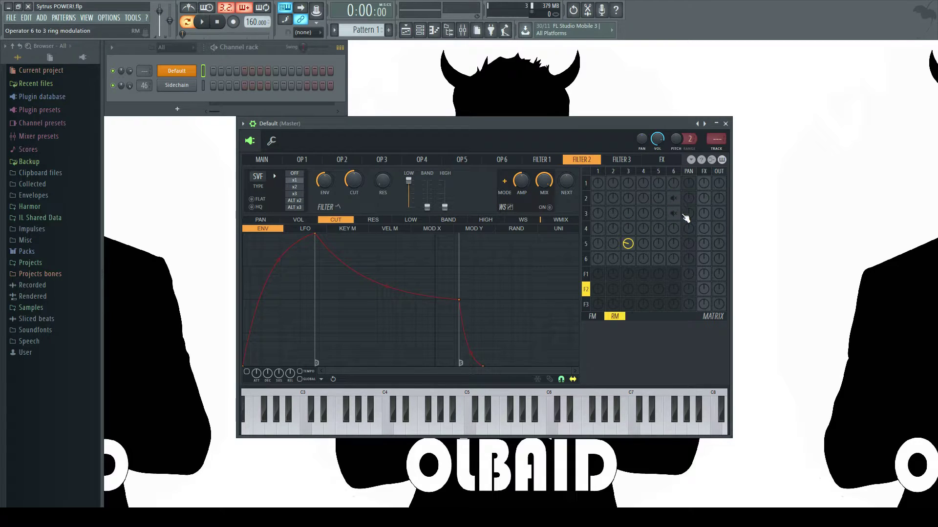
pyautogui.middleClick(629, 245)
pyautogui.middleClick(628, 243)
pyautogui.middleClick(673, 214)
pyautogui.middleClick(673, 198)
pyautogui.moveTo(674, 213)
pyautogui.mouseDown()
pyautogui.moveTo(674, 199)
pyautogui.moveTo(674, 223)
pyautogui.mouseUp()
pyautogui.middleClick(673, 214)
pyautogui.middleClick(628, 244)
pyautogui.click(592, 317)
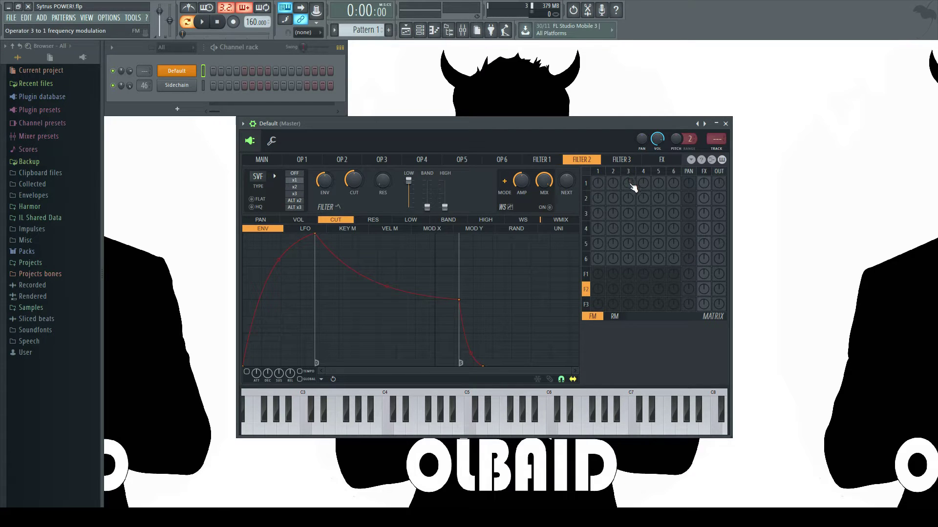
# Turn up operator 3 to 1 frequency modulation and operator 1's output, comparing the sound with test notes
pyautogui.press('z')
pyautogui.moveTo(630, 183); pyautogui.dragTo(630, 168)
pyautogui.press('z')
pyautogui.moveTo(719, 183); pyautogui.dragTo(718, 172)
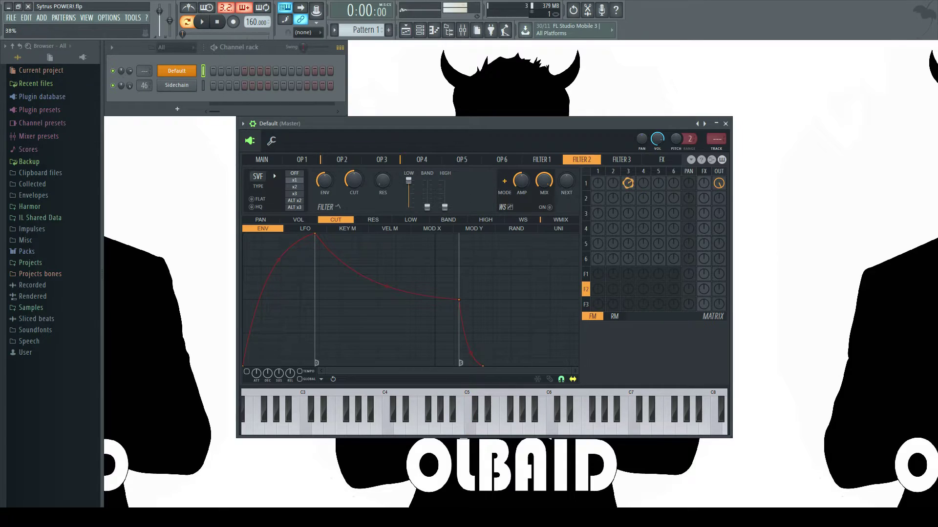
pyautogui.press('z')
pyautogui.moveTo(630, 184); pyautogui.dragTo(630, 176)
pyautogui.press('z')
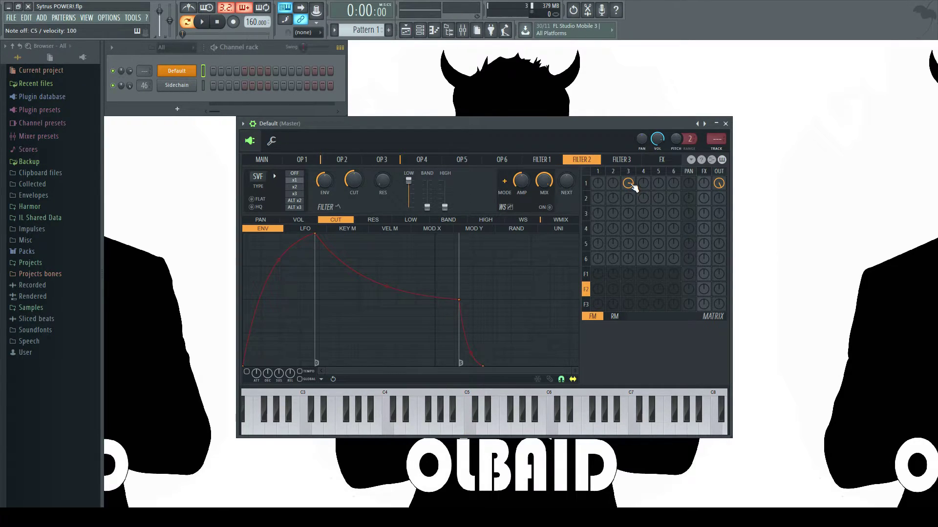
# Play more test notes, and reset the operator 3 to 1 modulation and operator 1's output to zero
pyautogui.press('z')
pyautogui.press('z')
pyautogui.press('z')
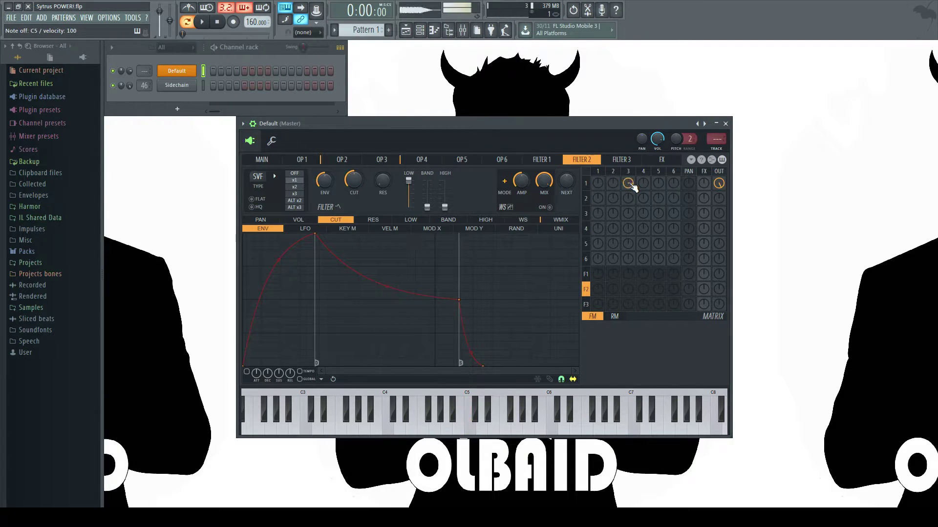
pyautogui.keyDown('alt'); pyautogui.click(630, 184); pyautogui.keyUp('alt')
pyautogui.moveTo(633, 187); pyautogui.dragTo(633, 187)
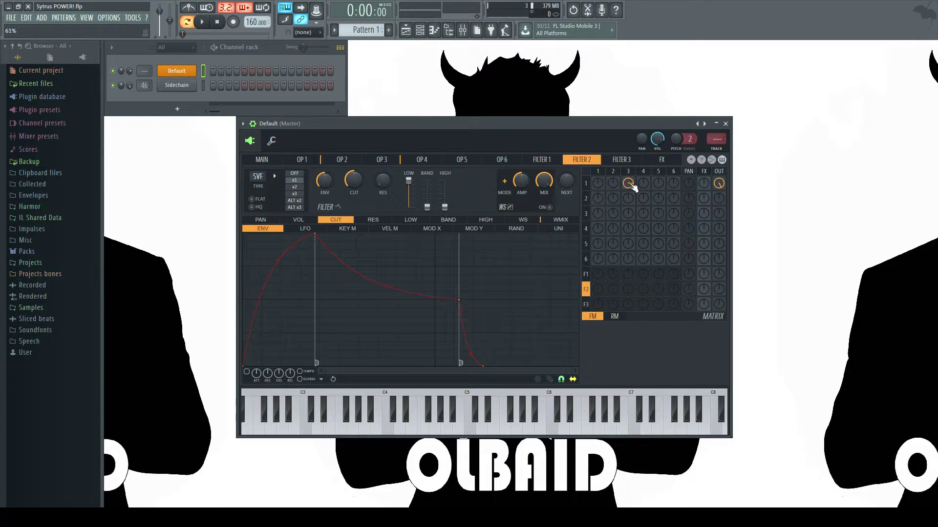
pyautogui.keyDown('alt'); pyautogui.click(634, 188); pyautogui.keyUp('alt')
pyautogui.keyDown('alt'); pyautogui.click(718, 185); pyautogui.keyUp('alt')
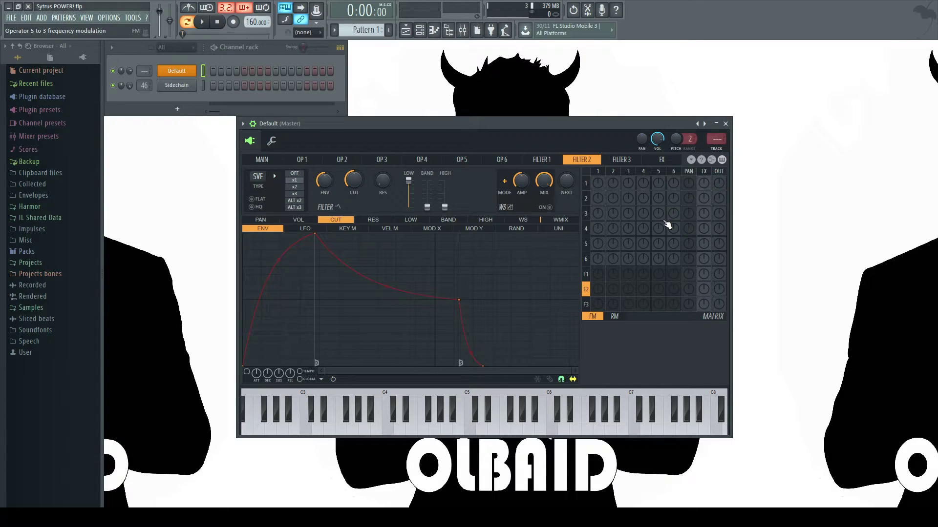
# Select operator 1 and turn up its output and its frequency modulation from operator 6, playing test notes
pyautogui.click(308, 160)
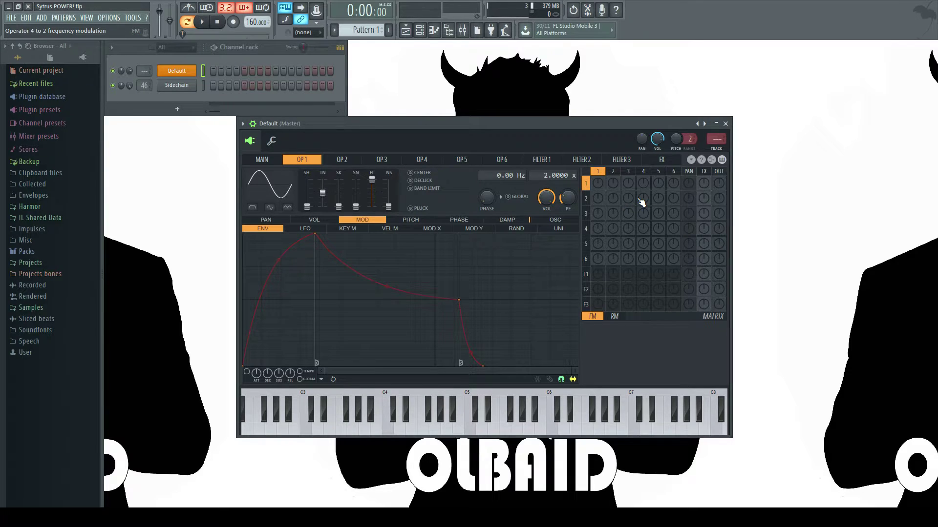
pyautogui.moveTo(550, 125); pyautogui.dragTo(529, 140)
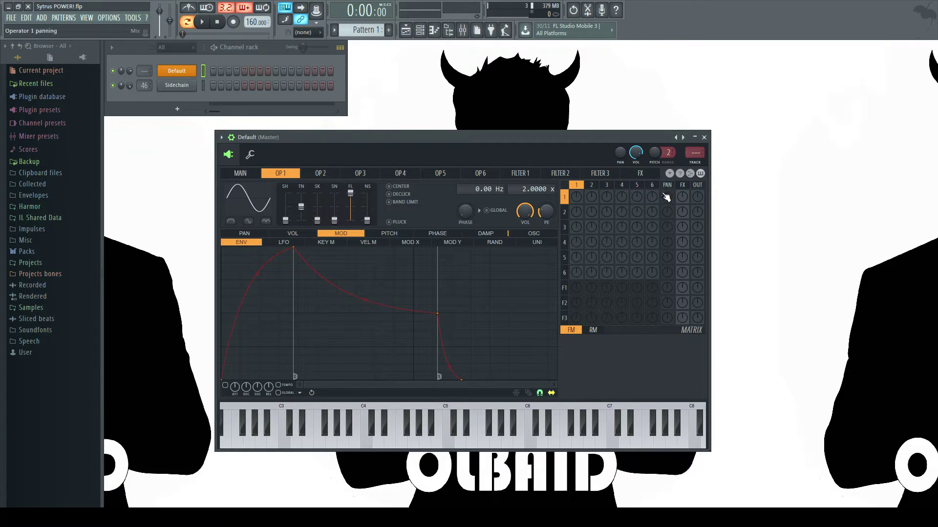
pyautogui.moveTo(652, 198); pyautogui.dragTo(652, 191)
pyautogui.moveTo(653, 198); pyautogui.dragTo(697, 176)
pyautogui.press('q')
pyautogui.press('q')
pyautogui.press('q')
pyautogui.press('q')
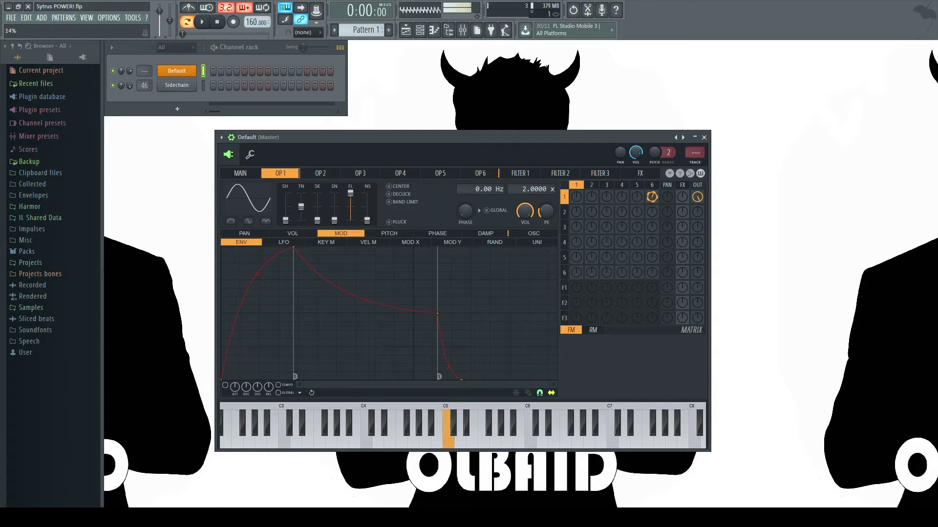
pyautogui.press('q')
pyautogui.press('z')
pyautogui.moveTo(654, 198); pyautogui.dragTo(654, 181)
pyautogui.press('q')
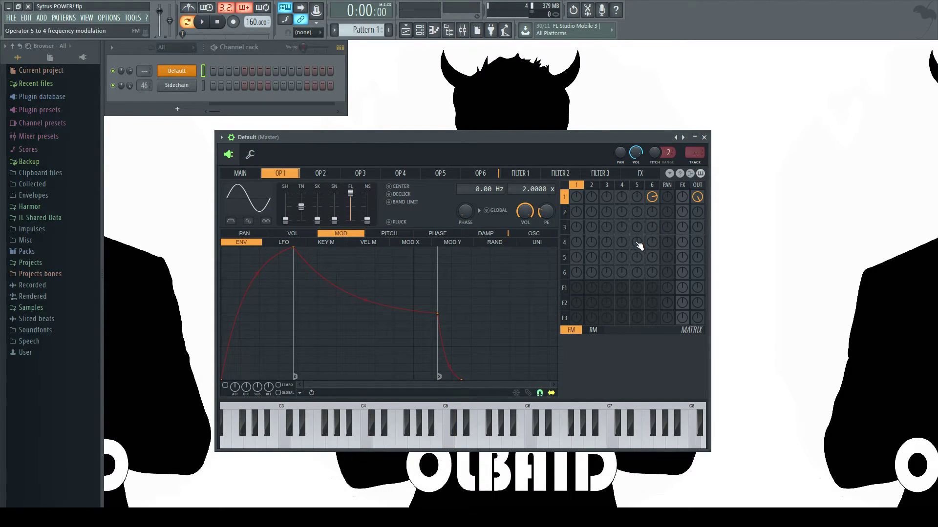
# Vary the frequency modulation amounts in the matrix while playing test notes, and turn them all back down to zero
pyautogui.scroll(5, 607, 198)
pyautogui.press('z')
pyautogui.scroll(3, 625, 199)
pyautogui.press('z')
pyautogui.scroll(5, 636, 200)
pyautogui.press('z')
pyautogui.scroll(-3, 627, 201)
pyautogui.scroll(-5, 636, 200)
pyautogui.scroll(-5, 606, 199)
# Try chaining frequency modulation from operator 6 to 3, 3 to 2 and 2 to 1, and reset all three amounts
pyautogui.click(319, 175)
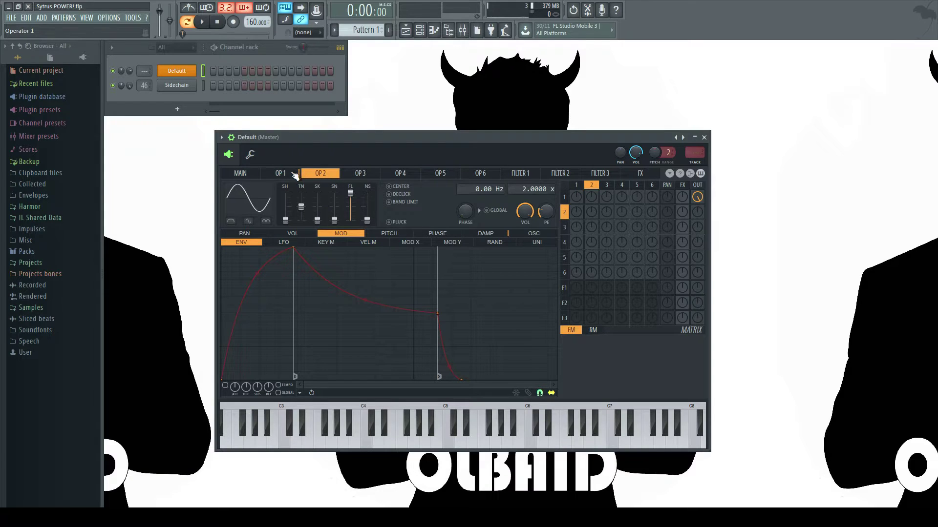
pyautogui.click(295, 175)
pyautogui.click(592, 198)
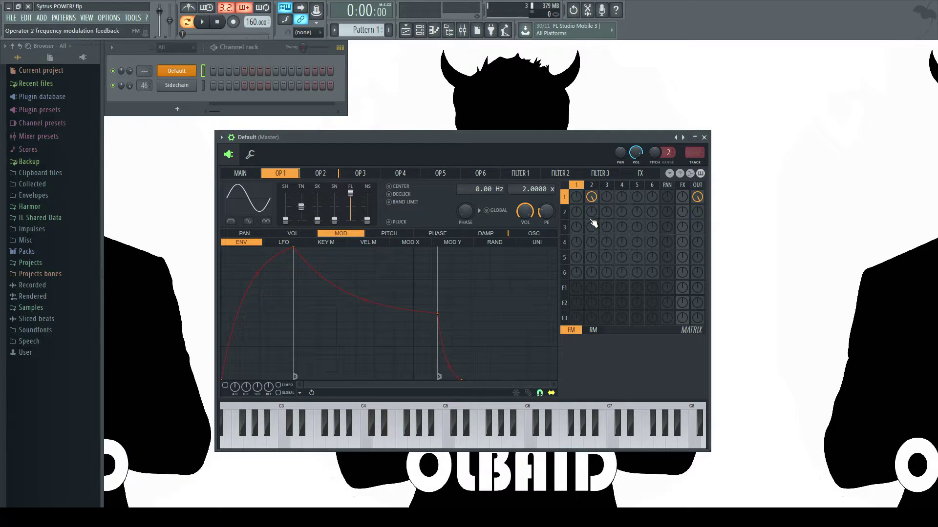
pyautogui.click(607, 212)
pyautogui.click(653, 228)
pyautogui.click(652, 227)
pyautogui.click(606, 212)
pyautogui.click(591, 197)
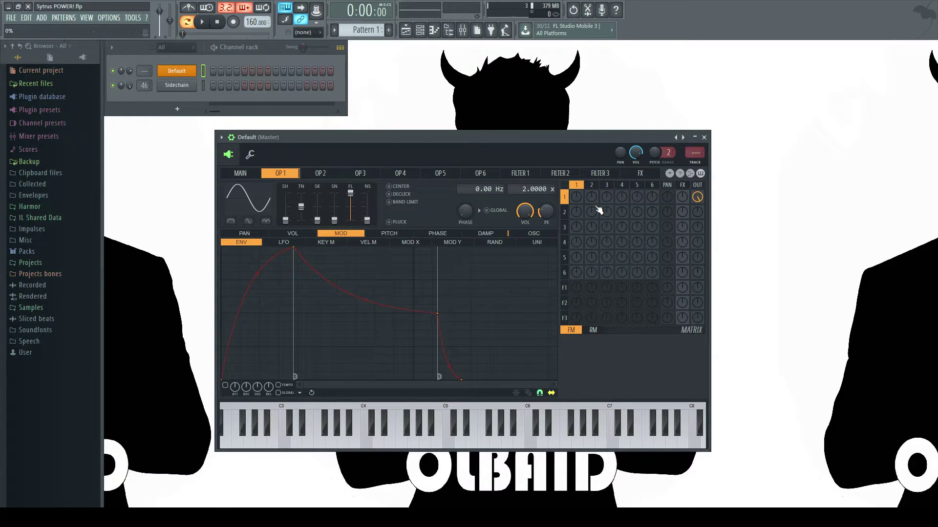
# Try frequency modulation feedback of operator 1 on itself at about 71% with test notes, and reset it
pyautogui.click(577, 198)
pyautogui.click(577, 197)
pyautogui.click(577, 197)
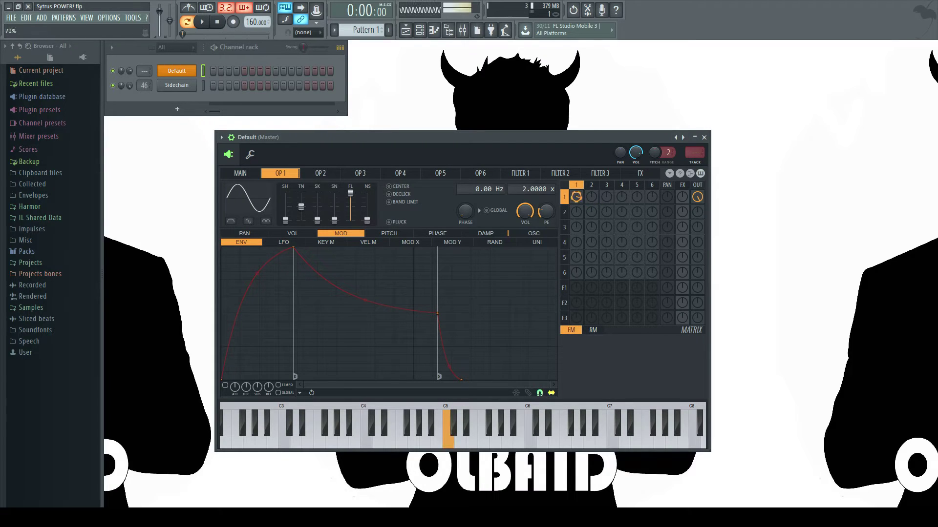
pyautogui.press('q')
pyautogui.press('z')
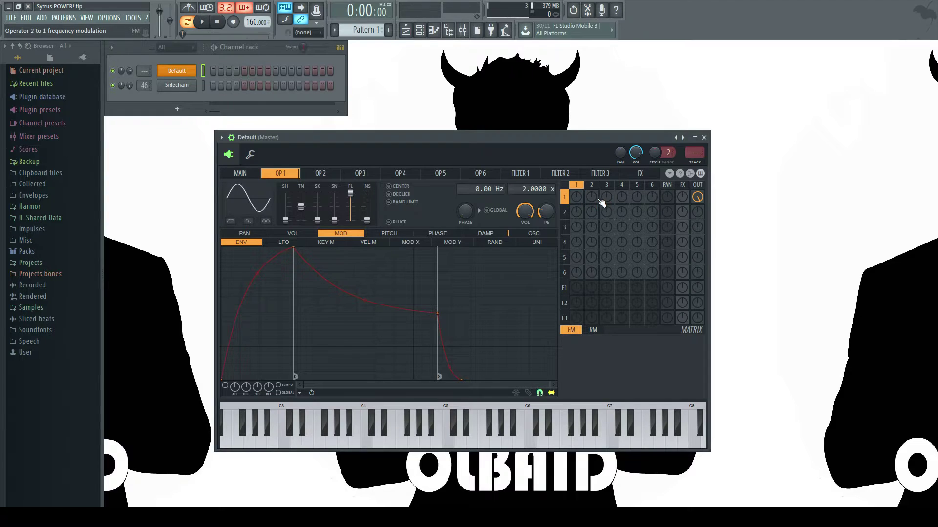
# Try different amounts of operator 3 to 1 frequency modulation with a test note, and reset the amount to zero
pyautogui.moveTo(607, 199); pyautogui.dragTo(607, 181)
pyautogui.moveTo(606, 197)
pyautogui.mouseDown()
pyautogui.moveTo(606, 214)
pyautogui.moveTo(607, 185)
pyautogui.mouseUp()
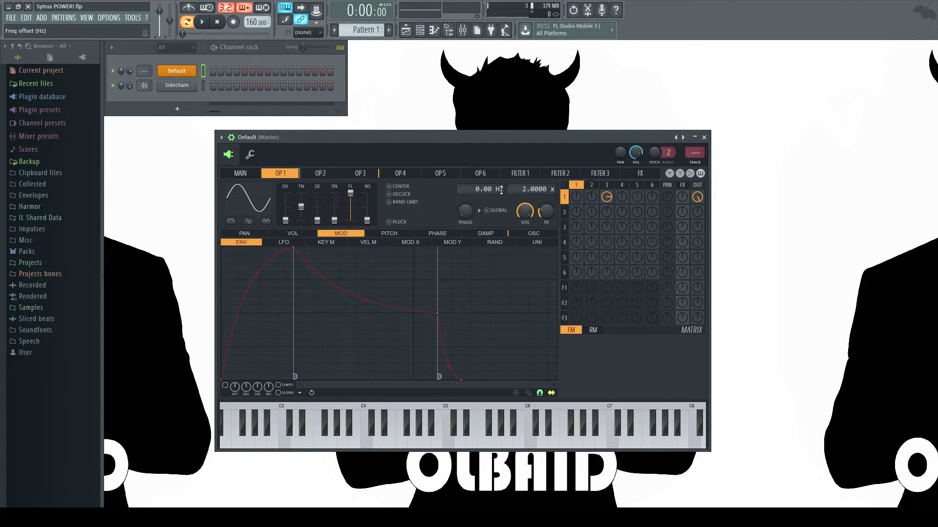
pyautogui.moveTo(607, 199); pyautogui.dragTo(607, 209)
pyautogui.press('q')
pyautogui.keyDown('alt'); pyautogui.click(608, 199); pyautogui.keyUp('alt')
# Set operator 1's frequency ratio to 1.0000 and turn operator 2 to 1 frequency modulation fully up
pyautogui.click(326, 175)
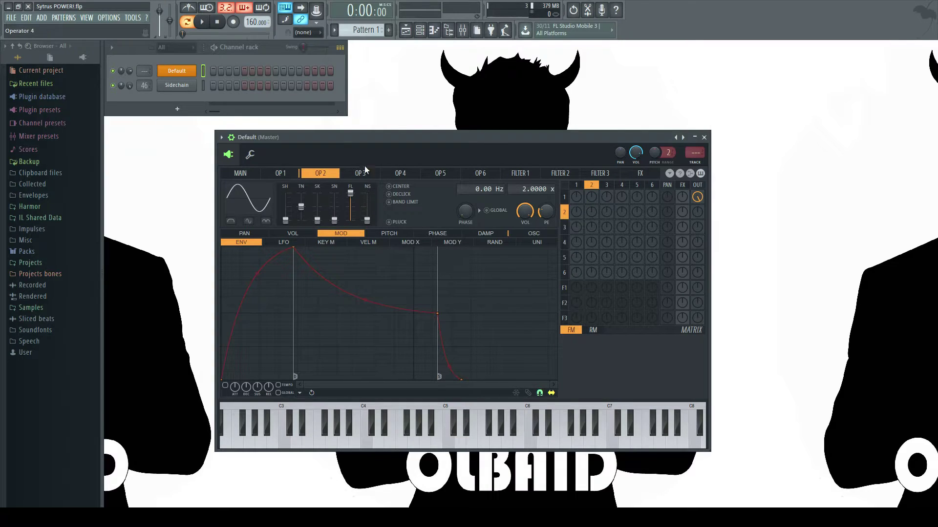
pyautogui.click(564, 198)
pyautogui.rightClick(594, 200)
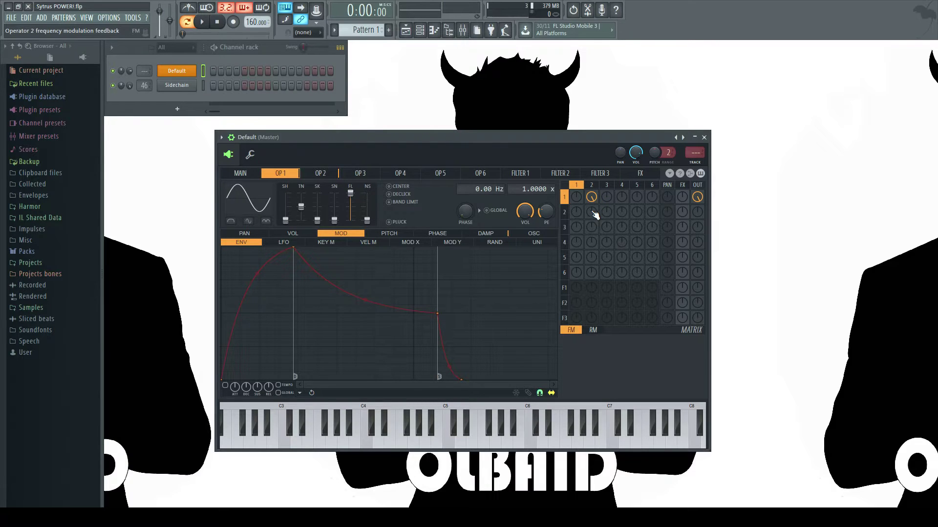
# Select operator 2, raise its SH shape amount slightly, and play test notes
pyautogui.click(337, 175)
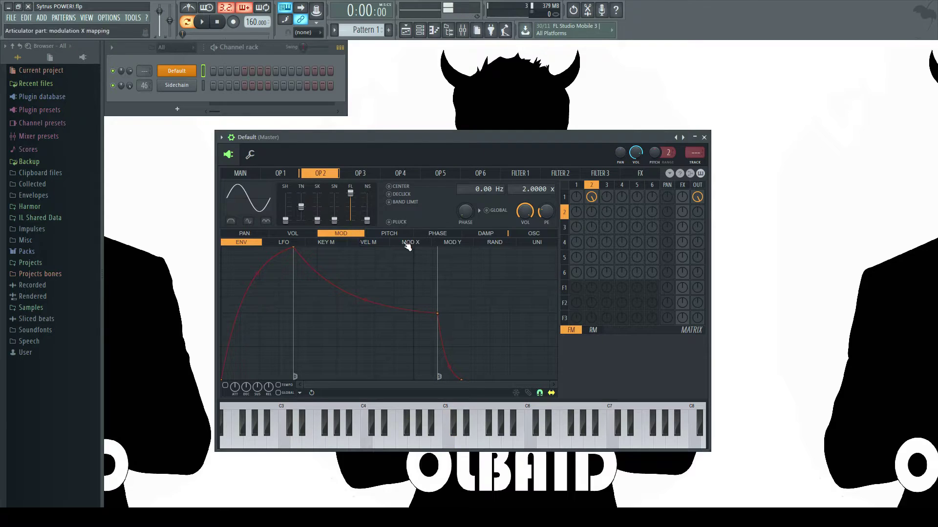
pyautogui.click(280, 173)
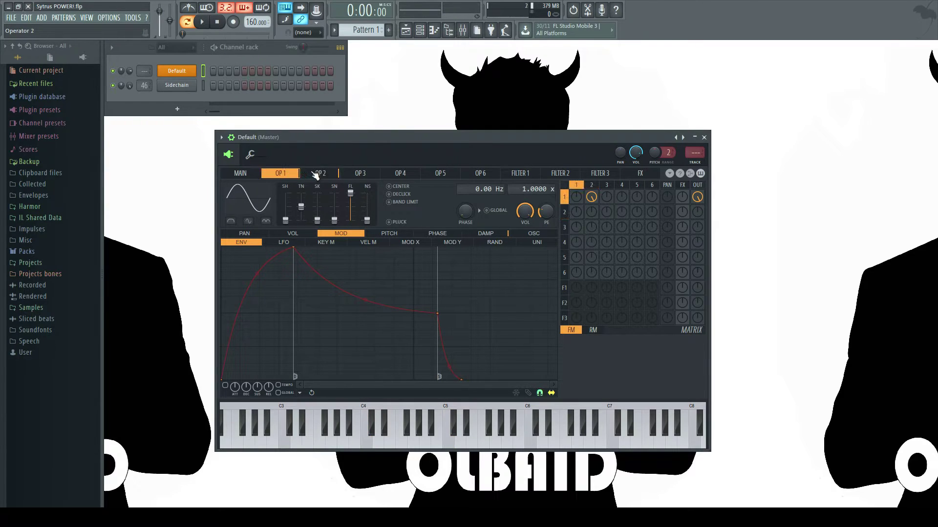
pyautogui.click(315, 175)
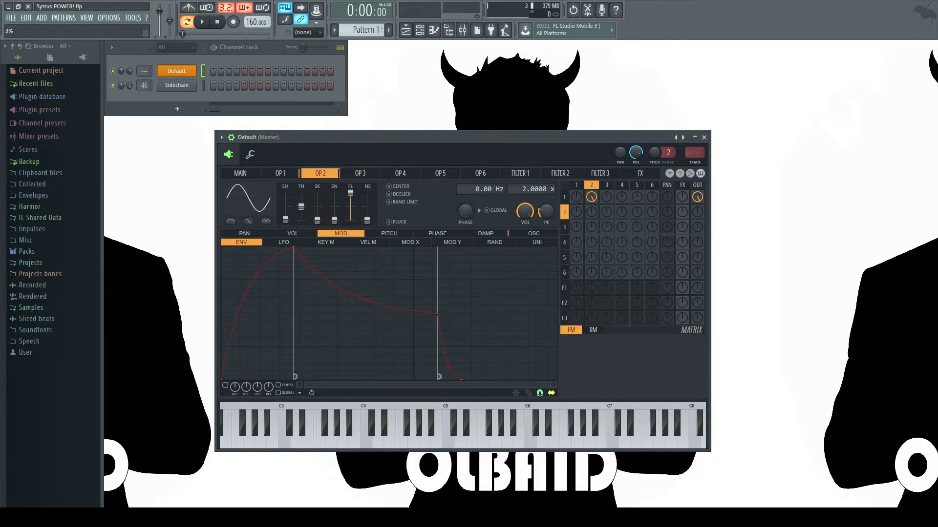
pyautogui.moveTo(285, 219); pyautogui.dragTo(286, 213)
pyautogui.press('z')
pyautogui.press('z')
pyautogui.press('z')
# Enable operator 1's modulation envelope, lengthen its attack, keep operator 2 to 1 frequency modulation fully up, and play a test note
pyautogui.click(283, 176)
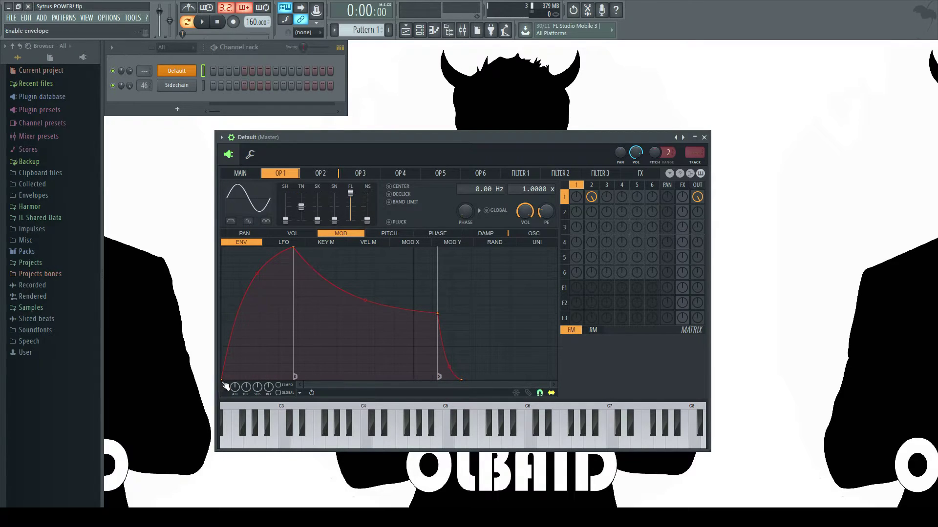
pyautogui.moveTo(298, 248); pyautogui.dragTo(355, 248)
pyautogui.moveTo(591, 197); pyautogui.dragTo(590, 186)
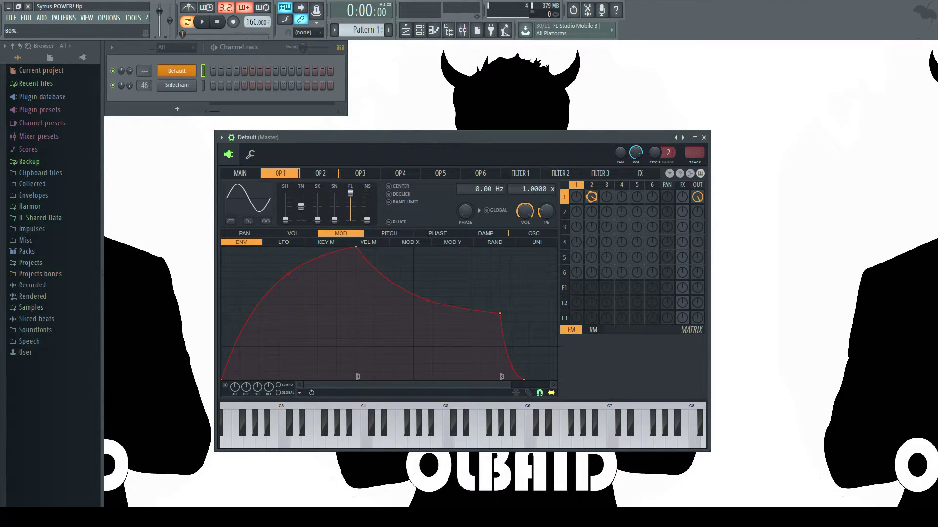
pyautogui.moveTo(591, 197); pyautogui.dragTo(591, 161)
pyautogui.press('z')
# Shorten the decay and lengthen the release of operator 1's modulation envelope, and play a test note
pyautogui.moveTo(500, 313); pyautogui.dragTo(452, 313)
pyautogui.moveTo(474, 380); pyautogui.dragTo(546, 380)
pyautogui.press('z')
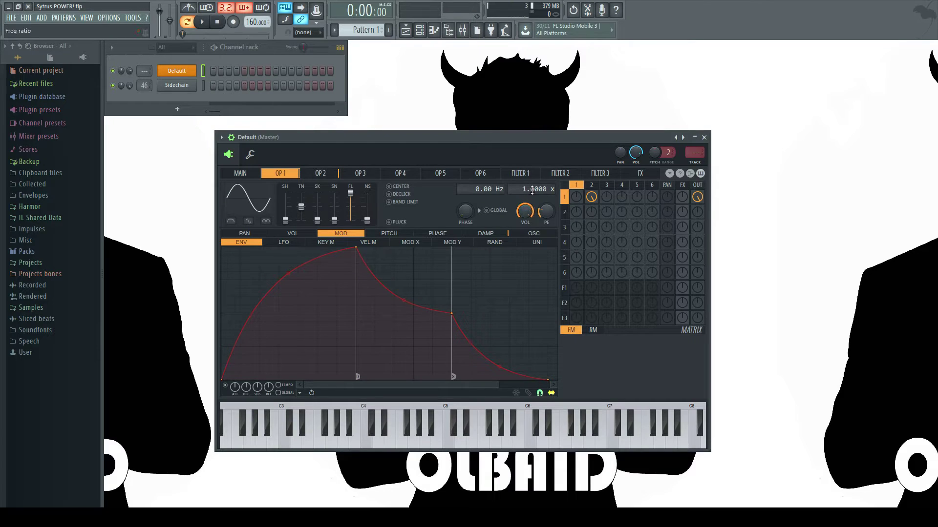
# Set operator 1's frequency ratio to 0.5000 and play low and high test notes
pyautogui.moveTo(529, 189); pyautogui.dragTo(528, 194)
pyautogui.press('z')
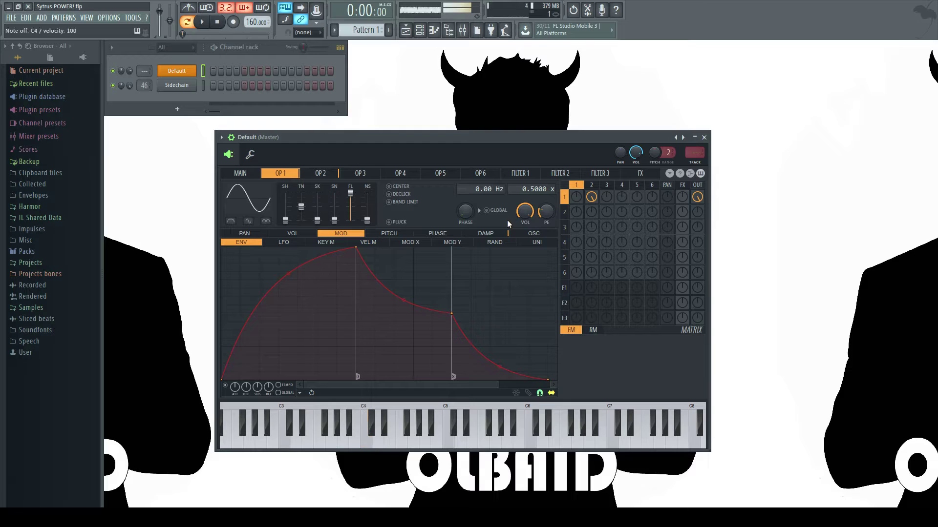
pyautogui.press('z')
pyautogui.press('q')
pyautogui.press('q')
pyautogui.press('z')
# Enable operator 1's volume envelope, shorten its attack and decay, raise the sustain to full, and play test notes
pyautogui.click(293, 235)
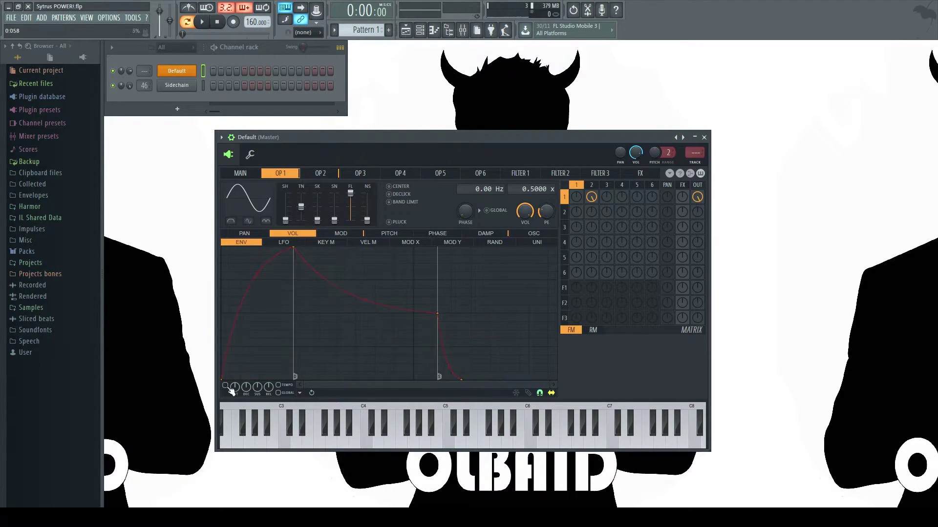
pyautogui.click(225, 385)
pyautogui.moveTo(293, 248); pyautogui.dragTo(240, 247)
pyautogui.press('z')
pyautogui.moveTo(386, 313); pyautogui.dragTo(316, 248)
pyautogui.press('z')
pyautogui.press('q')
pyautogui.press('z')
# Shorten the attack of operator 1's modulation envelope, sync it to tempo, and play test notes
pyautogui.click(354, 237)
pyautogui.press('z')
pyautogui.press('q')
pyautogui.press('x')
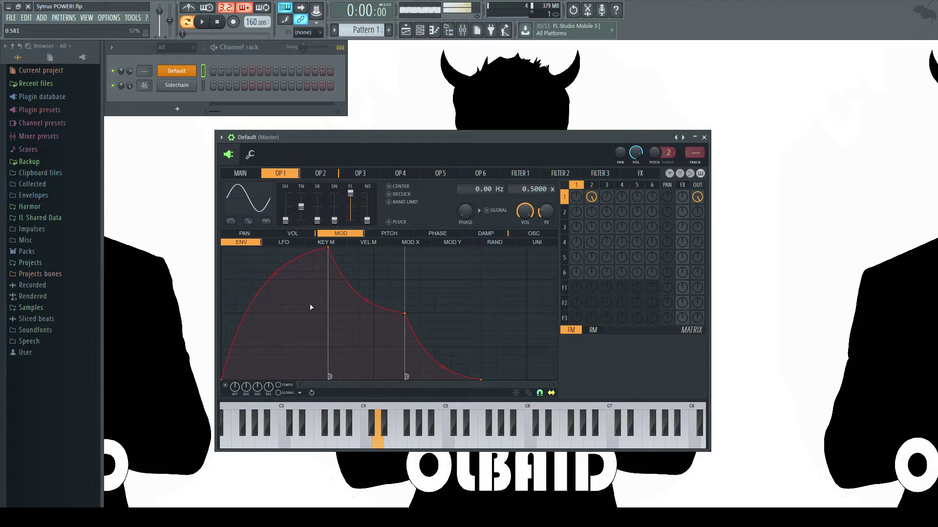
pyautogui.press('r')
pyautogui.moveTo(327, 248); pyautogui.dragTo(267, 248)
pyautogui.press('q')
pyautogui.press('q')
pyautogui.press('x')
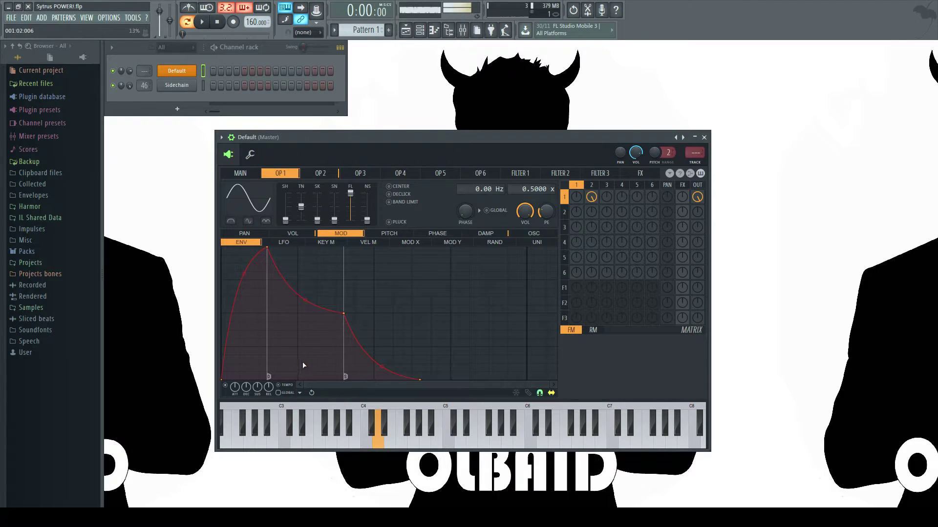
pyautogui.press('z')
pyautogui.press('z')
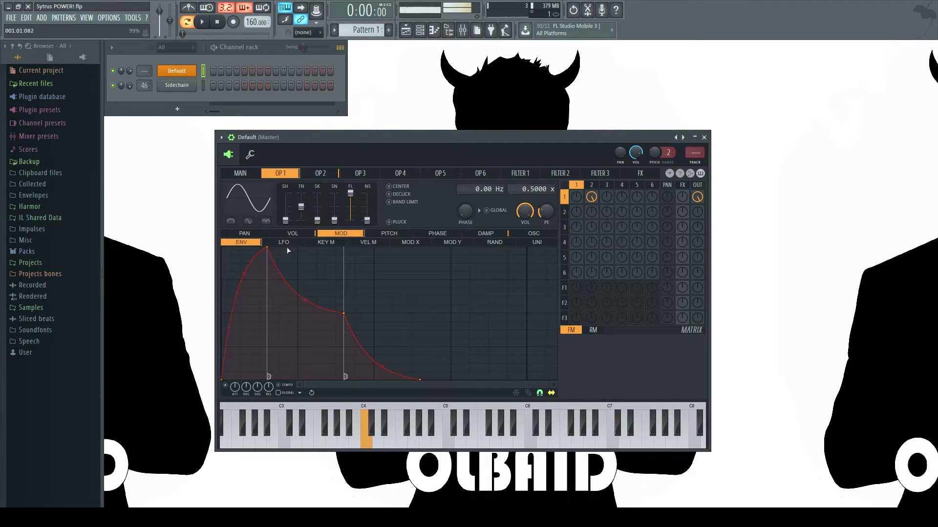
# Add several harmonics to operator 2's oscillator, including harmonic 32 at about 55%
pyautogui.click(320, 175)
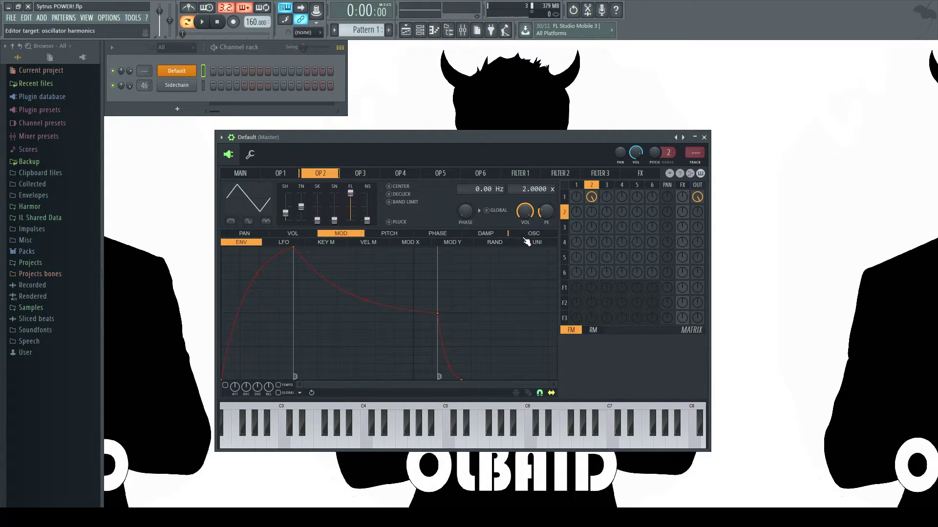
pyautogui.click(533, 234)
pyautogui.click(235, 301)
pyautogui.moveTo(252, 321); pyautogui.dragTo(256, 321)
pyautogui.click(328, 311)
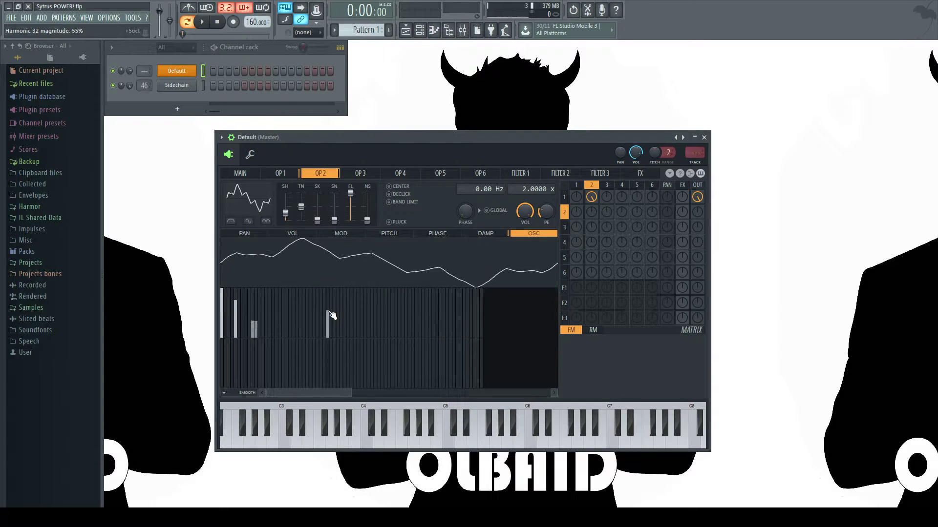
# Play test notes with operator 1's modulation envelope shown, and set operator 1's frequency ratio to 1.0000
pyautogui.click(280, 173)
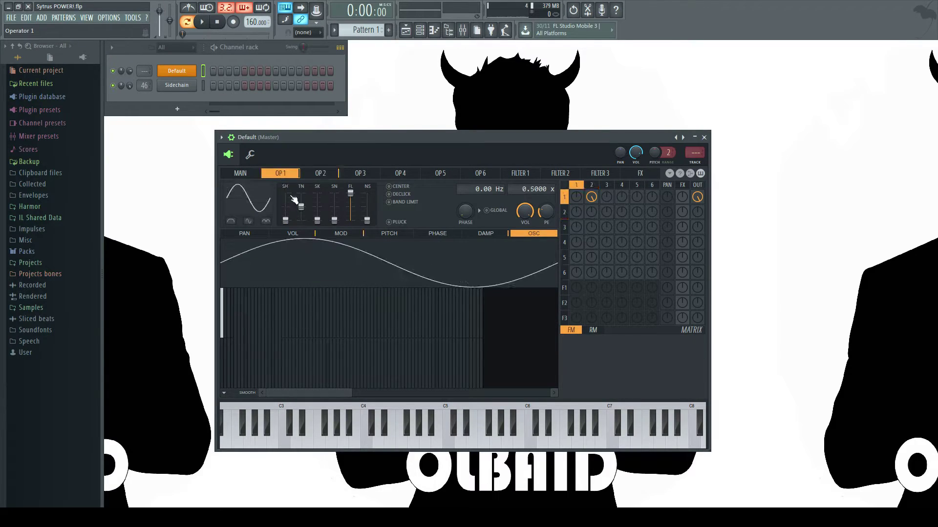
pyautogui.press('z')
pyautogui.click(342, 233)
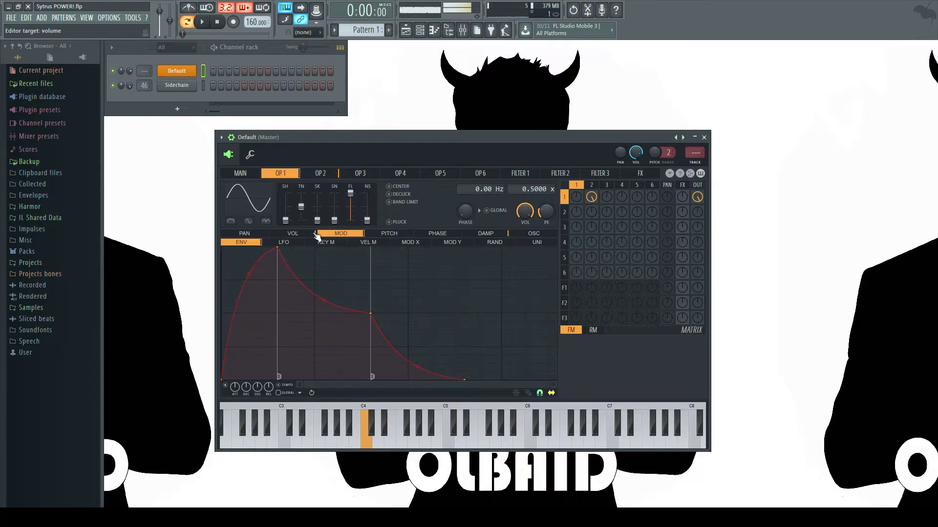
pyautogui.press('z')
pyautogui.press('q')
pyautogui.press('x')
pyautogui.press('z')
pyautogui.press('q')
pyautogui.press('x')
pyautogui.press('q')
pyautogui.press('x')
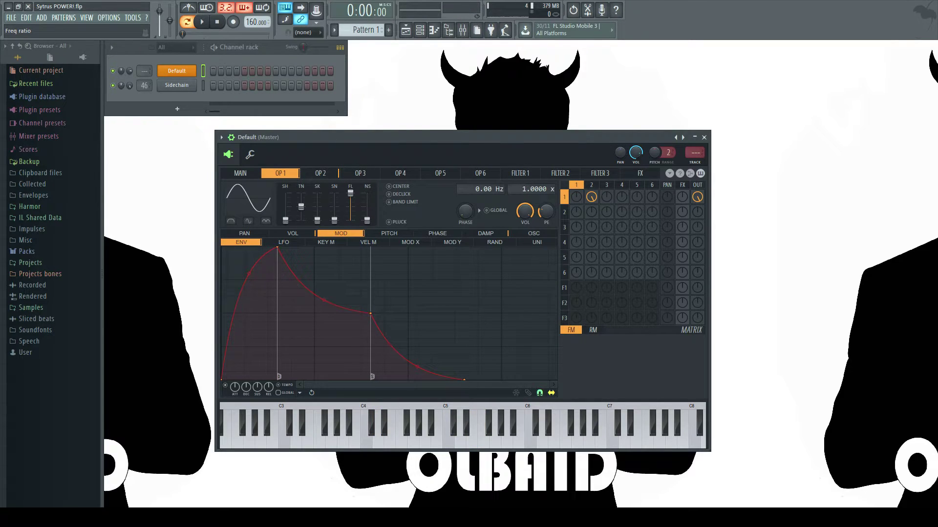
pyautogui.press('z')
# Lower operator 2's frequency ratio to 0.8000 and play test notes
pyautogui.click(320, 173)
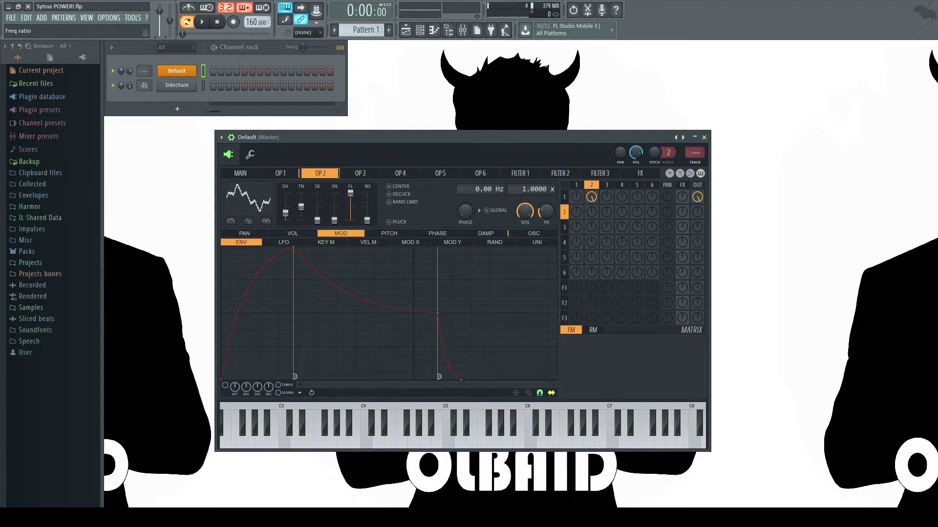
pyautogui.press('z')
pyautogui.moveTo(532, 190); pyautogui.dragTo(532, 192)
pyautogui.press('z')
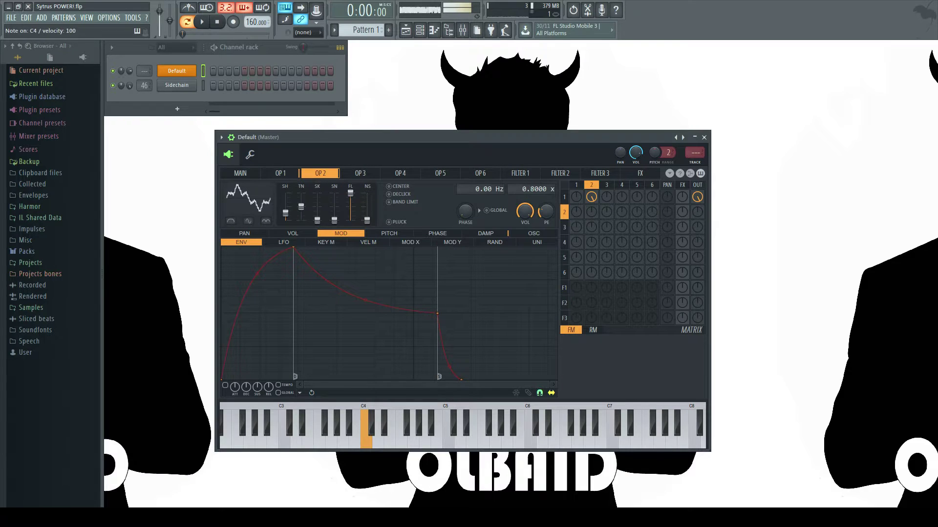
pyautogui.press('z')
# Return to operator 1's modulation envelope and play a series of low and high test notes
pyautogui.click(281, 173)
pyautogui.press('z')
pyautogui.press('z')
pyautogui.press('q')
pyautogui.press('q')
pyautogui.press('t')
pyautogui.press('v')
pyautogui.press('z')
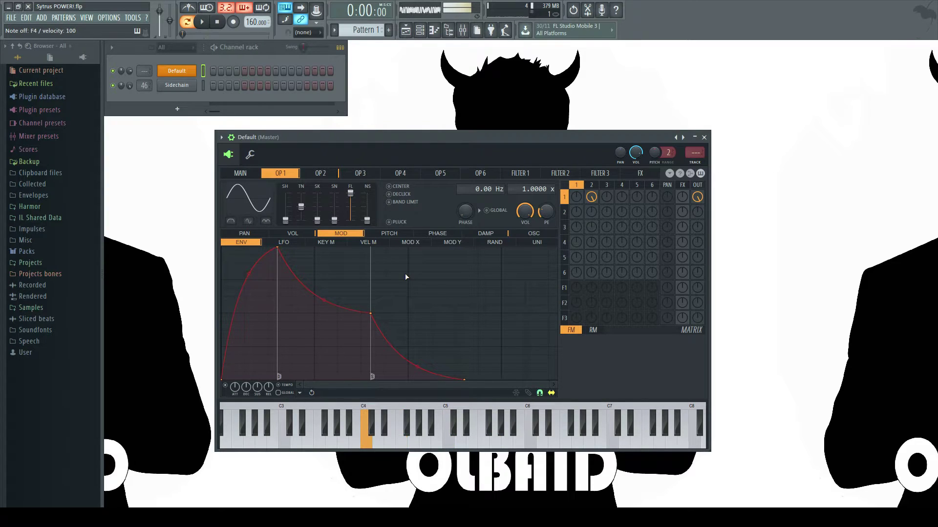
pyautogui.press('z')
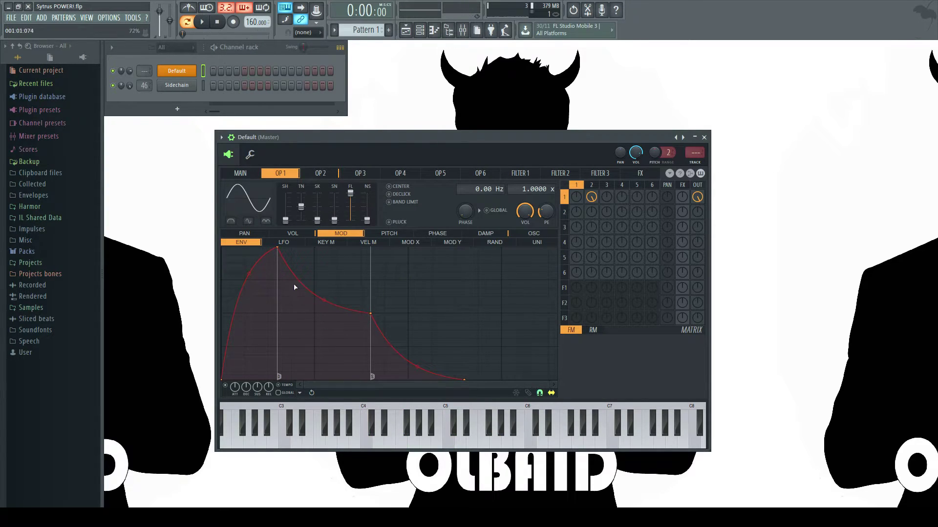
# Enable operator 1's modulation LFO, delete the two middle points of its envelope, raise the LFO amount, and play a test note
pyautogui.click(292, 244)
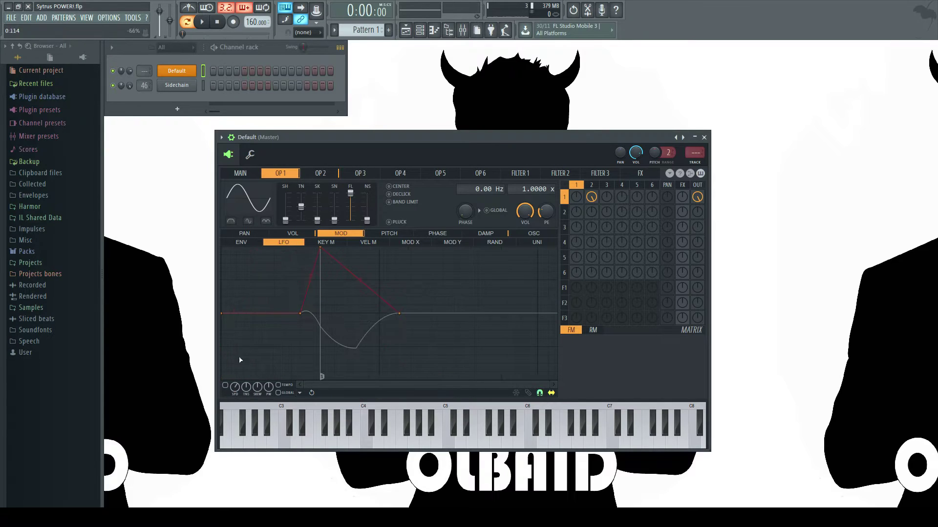
pyautogui.click(225, 385)
pyautogui.rightClick(300, 313)
pyautogui.click(336, 327)
pyautogui.rightClick(319, 249)
pyautogui.click(332, 261)
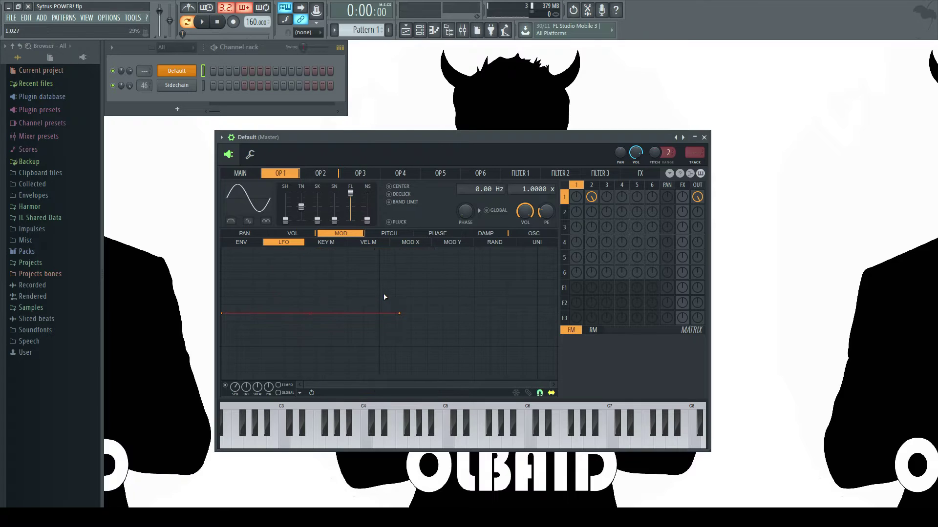
pyautogui.moveTo(221, 312); pyautogui.dragTo(219, 265)
pyautogui.press('z')
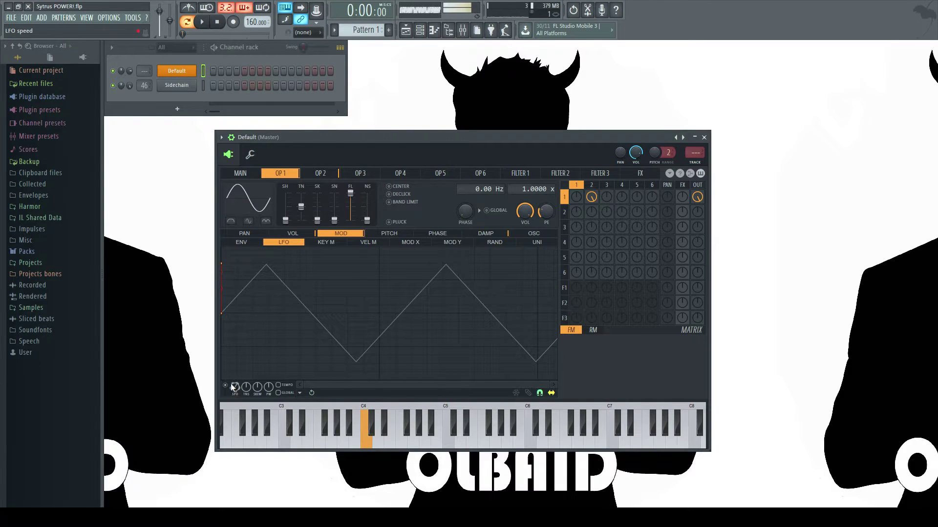
# Raise the speed of operator 1's modulation LFO considerably and play test notes
pyautogui.moveTo(234, 387); pyautogui.dragTo(235, 354)
pyautogui.press('v')
pyautogui.press('d')
pyautogui.press('z')
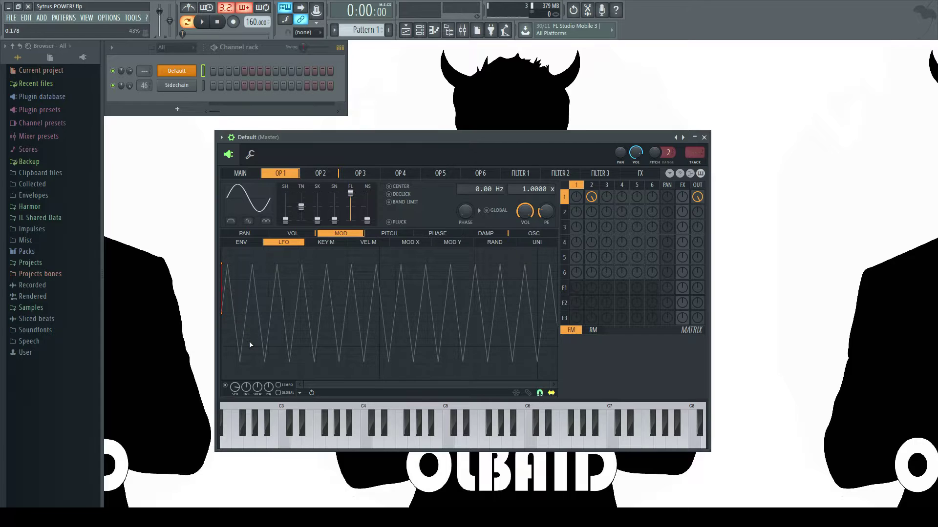
pyautogui.press('z')
pyautogui.press('z')
pyautogui.press('z')
pyautogui.press('v')
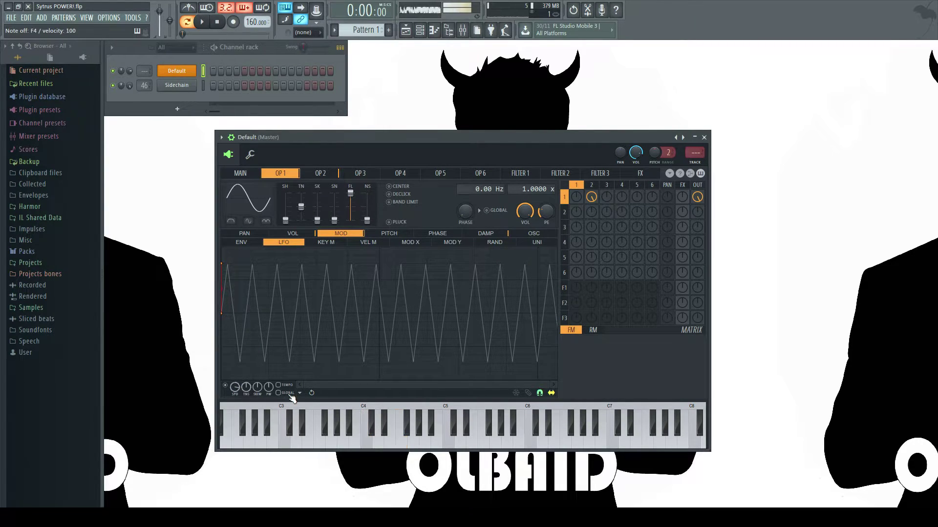
# Sync operator 1's modulation LFO to tempo, lower its speed slightly, and play test notes
pyautogui.click(279, 386)
pyautogui.press('z')
pyautogui.press('z')
pyautogui.moveTo(235, 387); pyautogui.dragTo(235, 392)
pyautogui.press('d')
pyautogui.press('c')
pyautogui.press('d')
pyautogui.press('z')
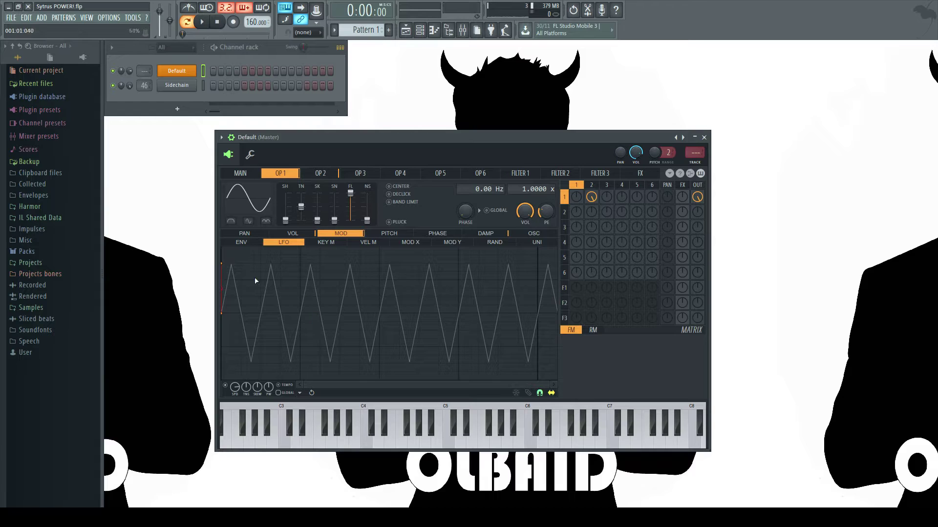
# Raise the modulation LFO amount to full up to 001:02:000, end it there with a point at 0%, and play test notes
pyautogui.moveTo(225, 270); pyautogui.dragTo(298, 245)
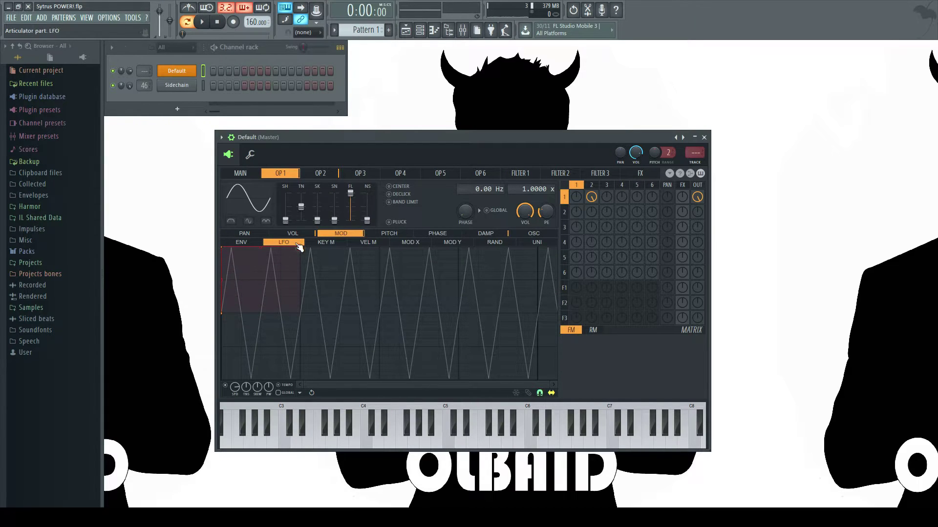
pyautogui.rightClick(301, 309)
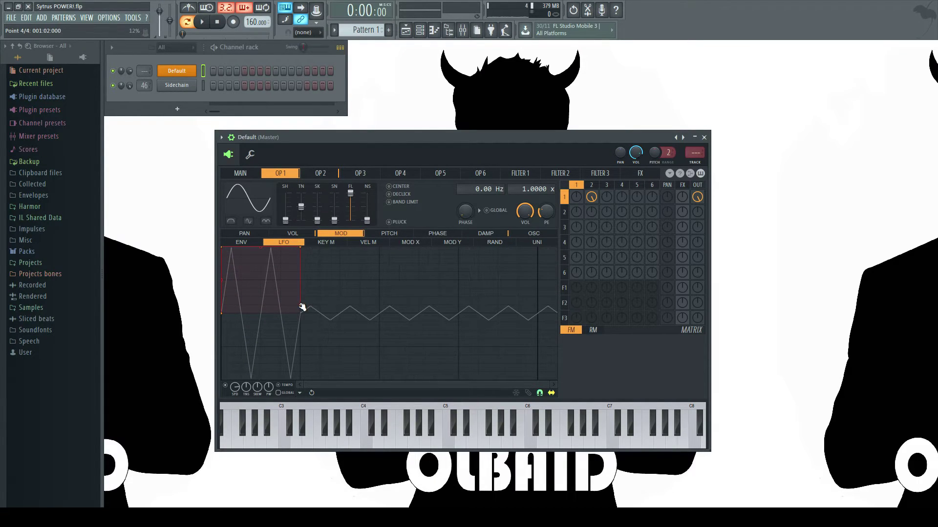
pyautogui.moveTo(298, 308)
pyautogui.mouseDown()
pyautogui.moveTo(338, 307)
pyautogui.moveTo(305, 312)
pyautogui.mouseUp()
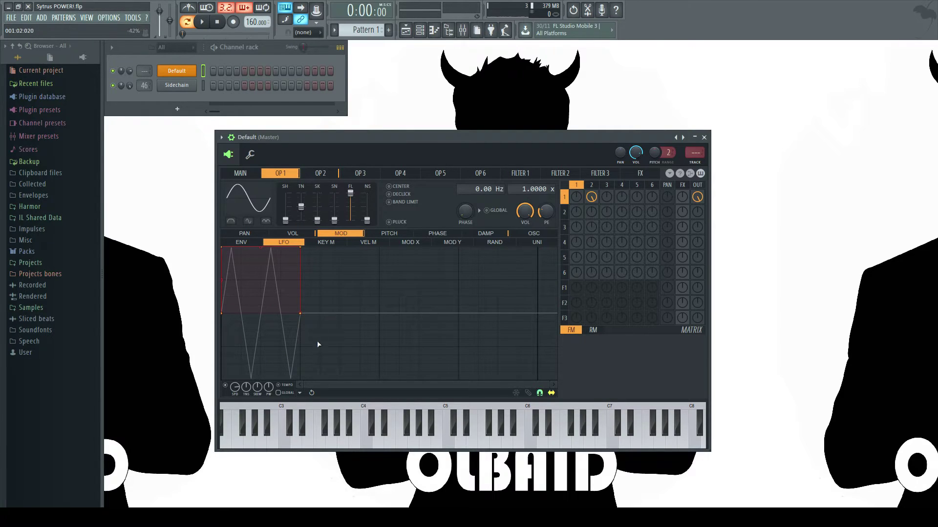
pyautogui.press('q')
pyautogui.press('z')
# Make the LFO envelope's last point the sustain / loop end and its first point the loop start
pyautogui.rightClick(300, 314)
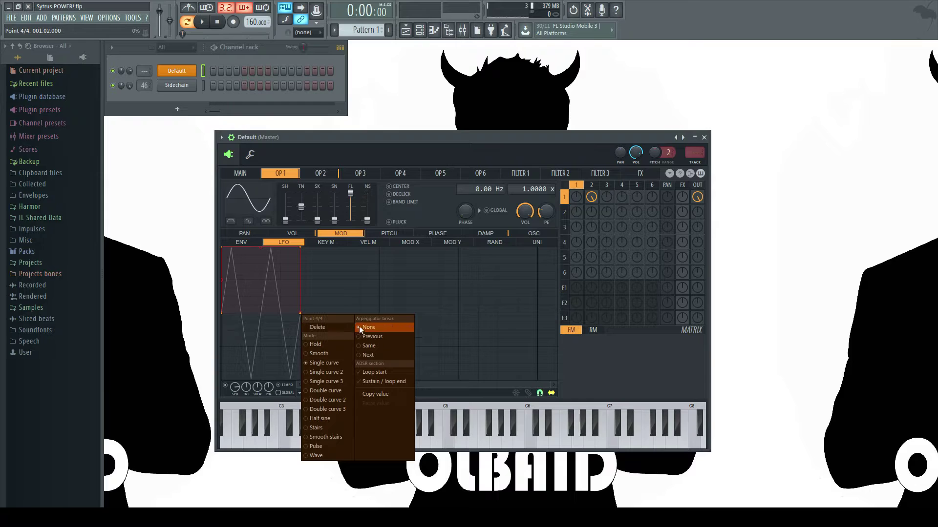
pyautogui.click(388, 380)
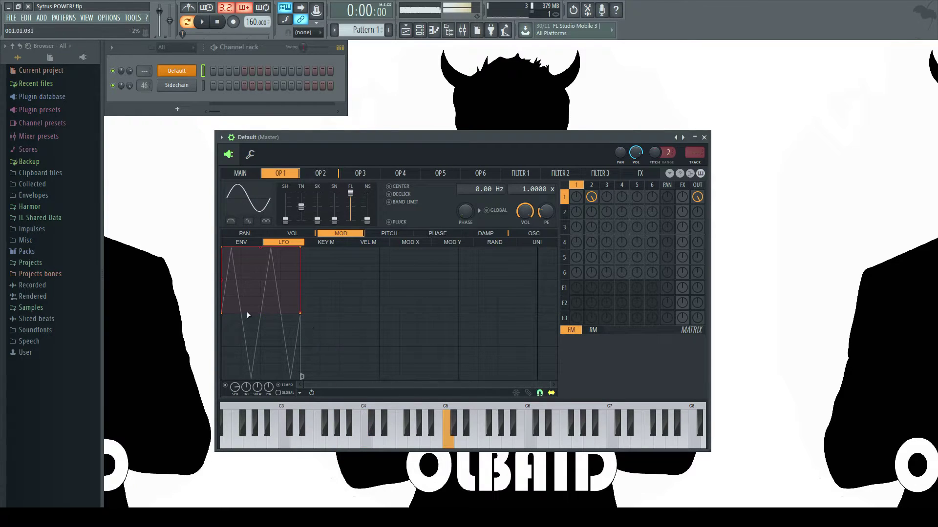
pyautogui.rightClick(222, 314)
pyautogui.click(304, 372)
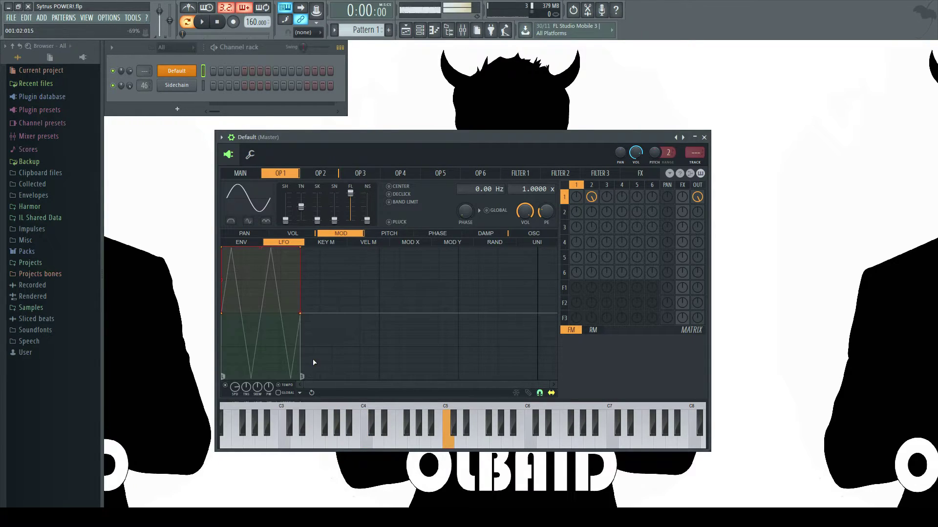
# Lower the modulation LFO speed so one cycle fills the looped section, and play a series of test notes
pyautogui.moveTo(235, 387)
pyautogui.mouseDown()
pyautogui.moveTo(235, 398)
pyautogui.moveTo(235, 366)
pyautogui.moveTo(234, 404)
pyautogui.mouseUp()
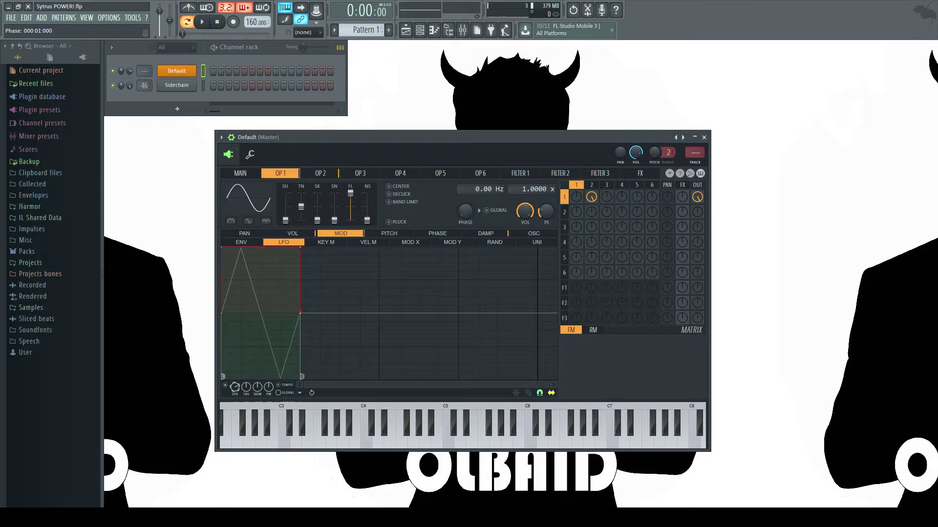
pyautogui.press('z')
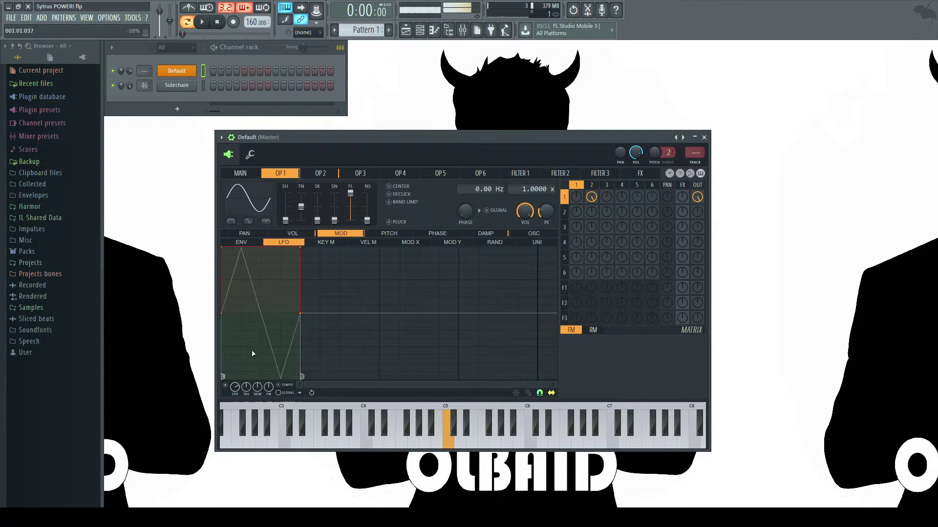
pyautogui.press('z')
pyautogui.press('d')
pyautogui.press('v')
pyautogui.press('d')
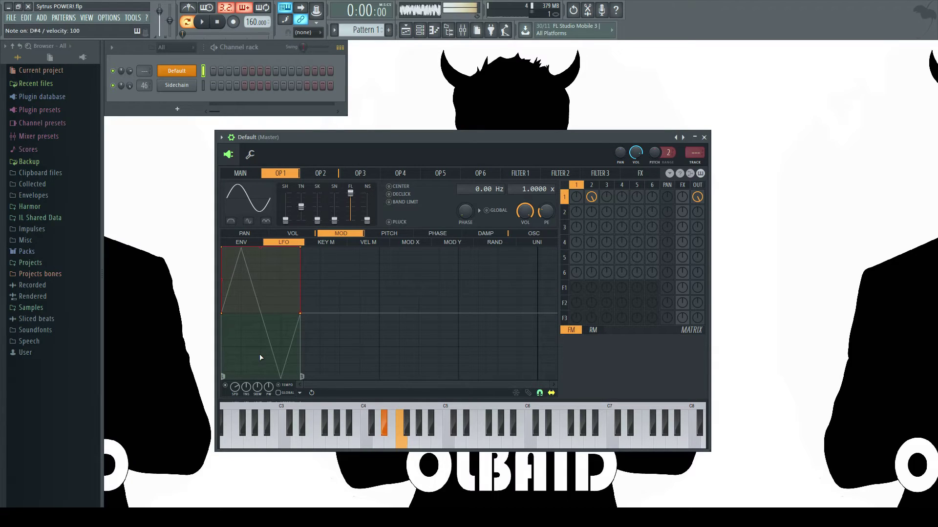
pyautogui.press('z')
pyautogui.press('z')
pyautogui.press('d')
pyautogui.press('v')
pyautogui.press('d')
pyautogui.press('z')
pyautogui.press('v')
pyautogui.press('q')
pyautogui.press('r')
pyautogui.press('w')
pyautogui.press('d')
pyautogui.press('z')
pyautogui.press('v')
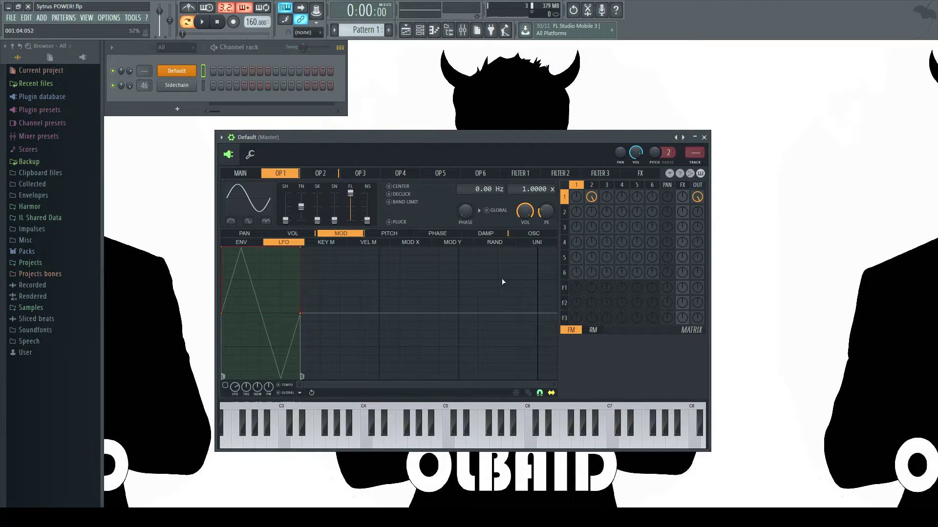
# Delete the two end points of the looped LFO section and play test notes
pyautogui.rightClick(302, 249)
pyautogui.click(317, 259)
pyautogui.rightClick(299, 313)
pyautogui.click(323, 326)
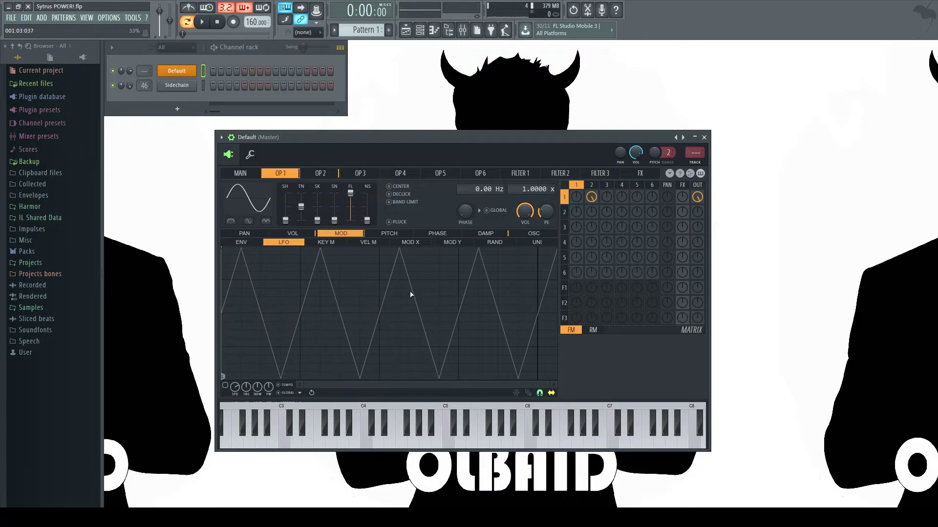
pyautogui.press('q')
pyautogui.press('x')
pyautogui.press('z')
# Switch back to operator 1's modulation envelope and play test notes
pyautogui.click(241, 242)
pyautogui.press('x')
pyautogui.press('x')
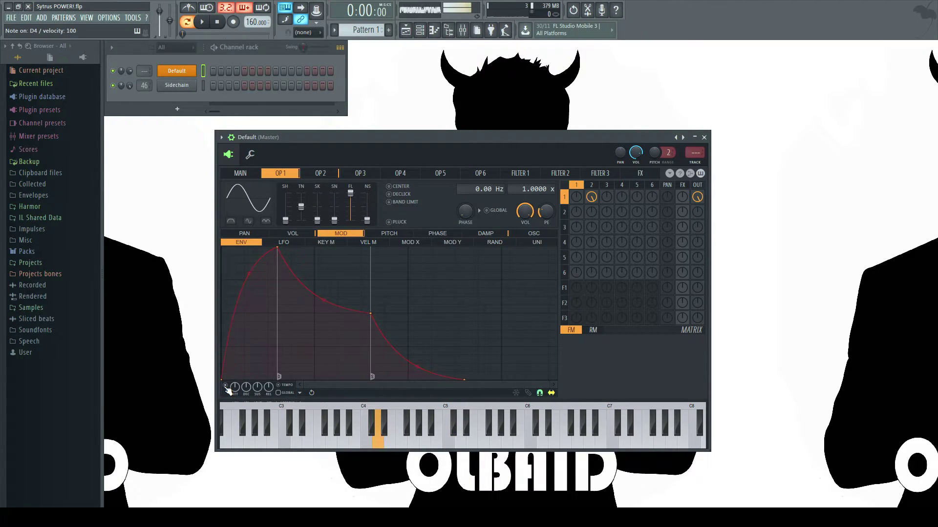
# Let operator 3 modulate operator 2 at about 29% in the matrix and play test notes
pyautogui.press('x')
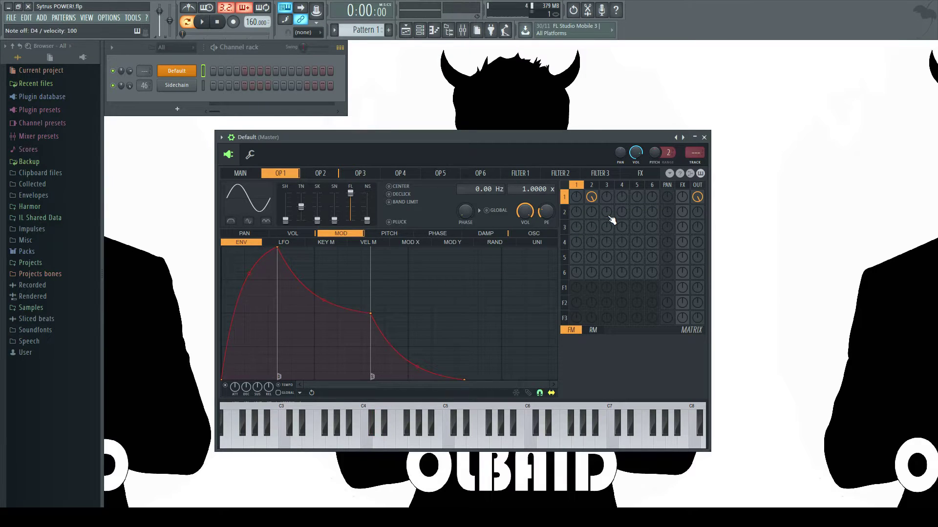
pyautogui.click(362, 174)
pyautogui.moveTo(285, 221); pyautogui.dragTo(285, 221)
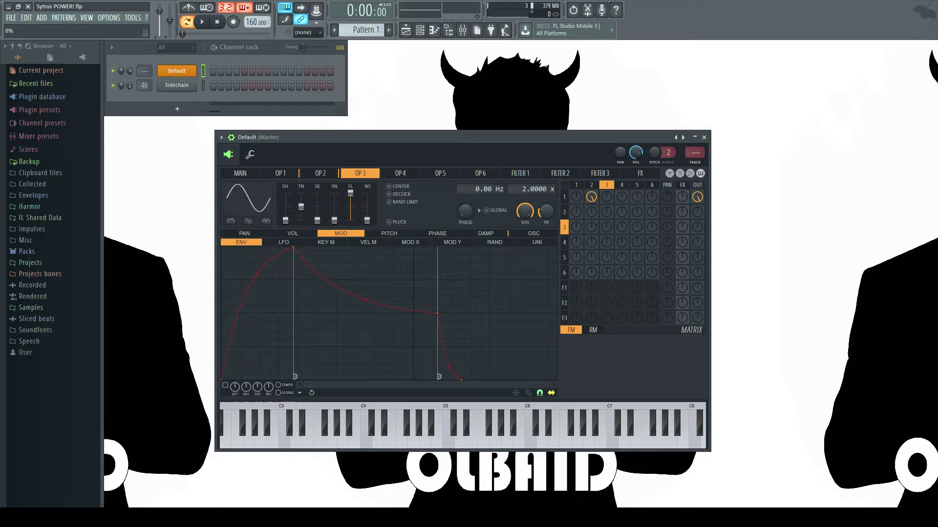
pyautogui.moveTo(606, 214)
pyautogui.mouseDown()
pyautogui.moveTo(606, 194)
pyautogui.moveTo(606, 218)
pyautogui.mouseUp()
pyautogui.press('c')
pyautogui.press('c')
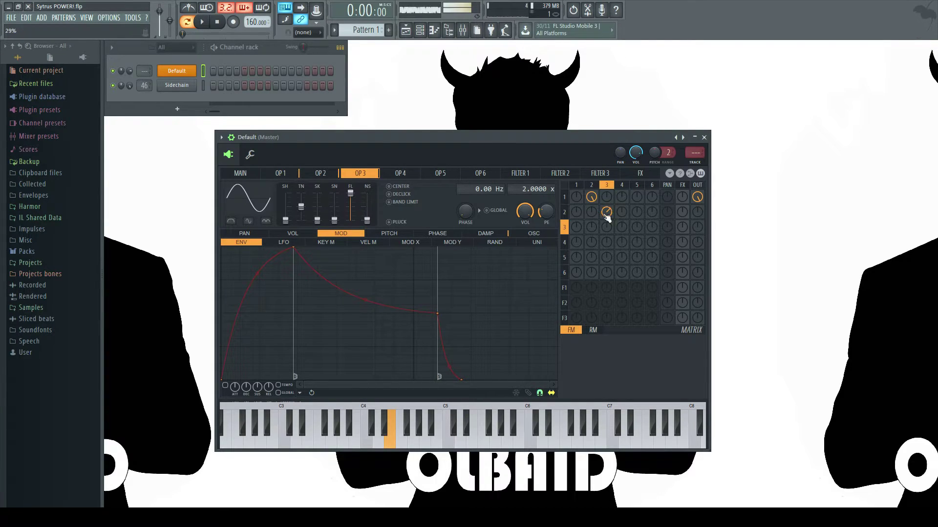
# Turn operator 2's modulation envelope into a quick decay: move its peak to the start, delete the sustain point and steepen the curve
pyautogui.click(294, 234)
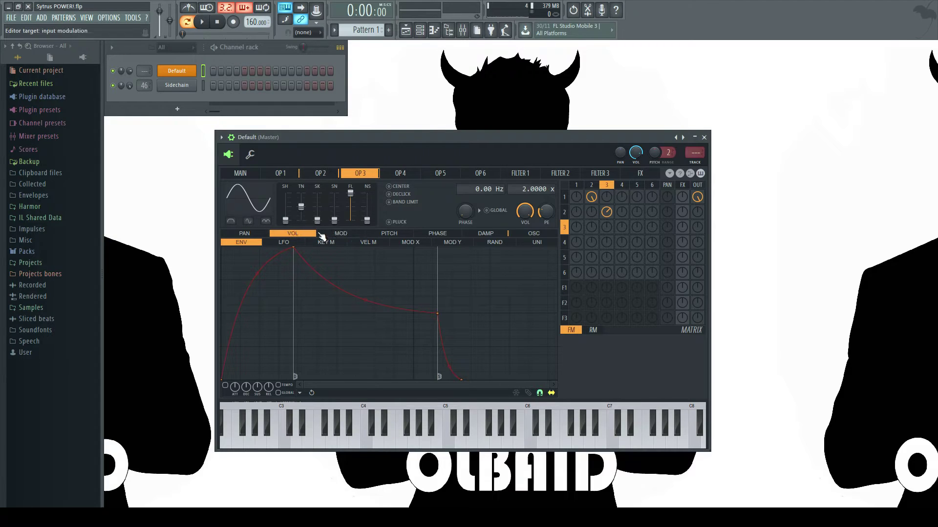
pyautogui.click(320, 173)
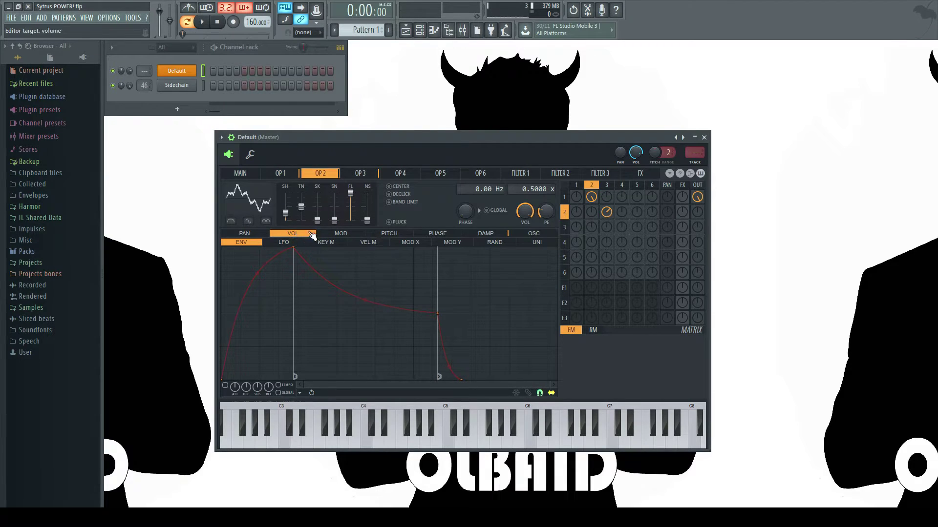
pyautogui.click(342, 233)
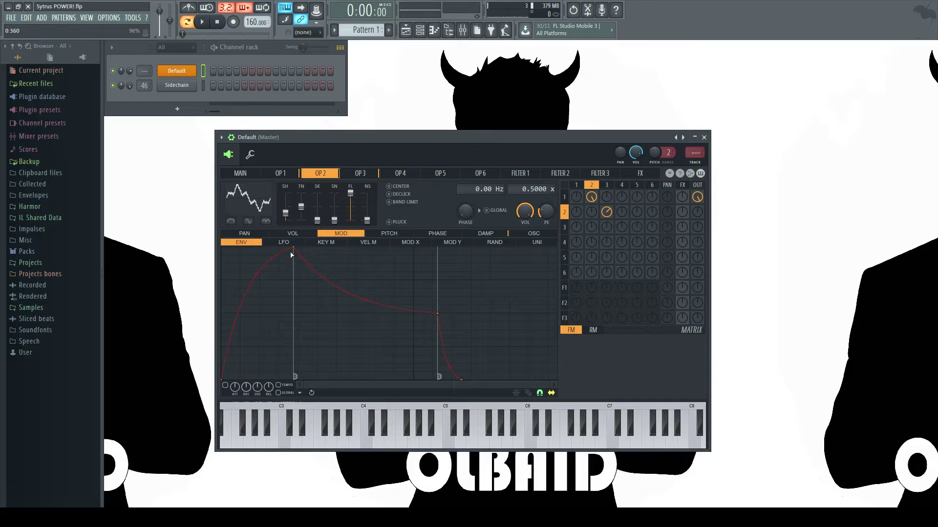
pyautogui.moveTo(293, 250); pyautogui.dragTo(225, 247)
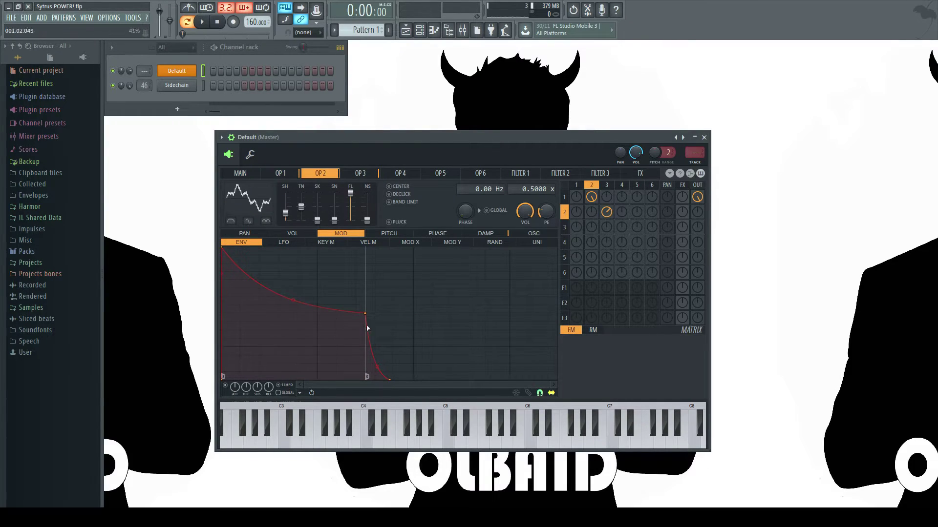
pyautogui.moveTo(366, 315); pyautogui.dragTo(294, 329)
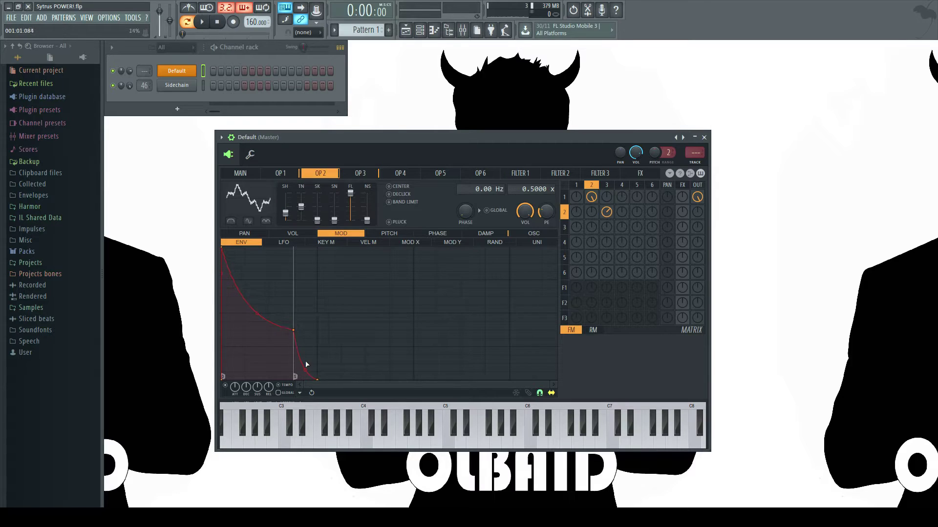
pyautogui.rightClick(293, 331)
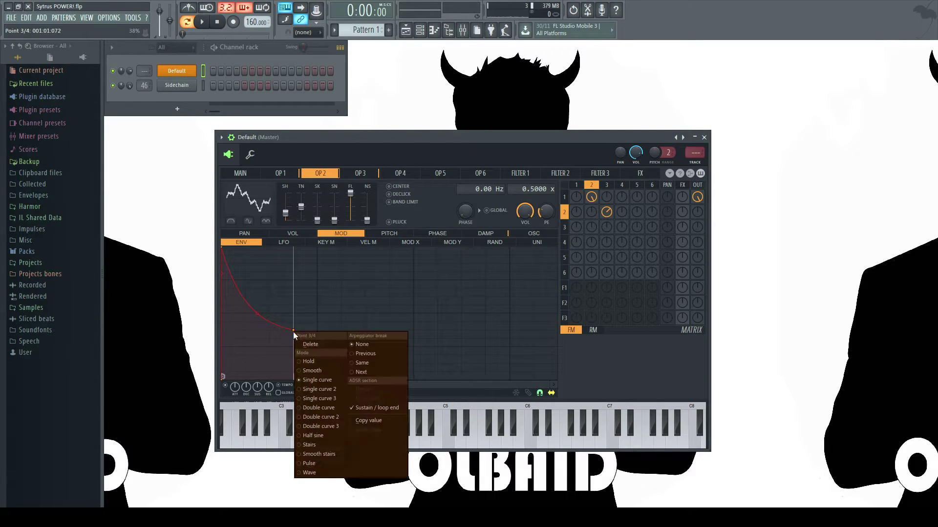
pyautogui.click(311, 345)
pyautogui.moveTo(278, 360); pyautogui.dragTo(268, 377)
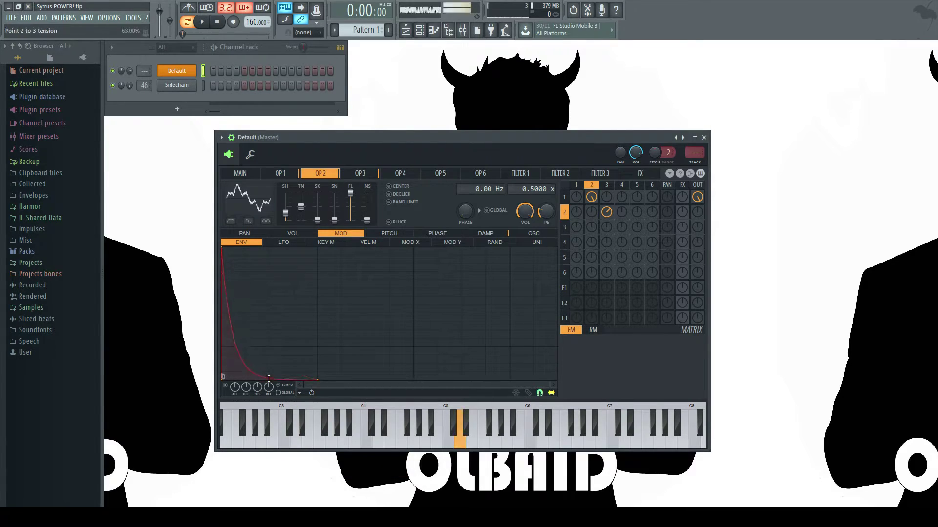
# Raise operator 3's modulation amount on operator 2 and play test notes to compare the sound
pyautogui.moveTo(607, 211); pyautogui.dragTo(607, 220)
pyautogui.rightClick(606, 215)
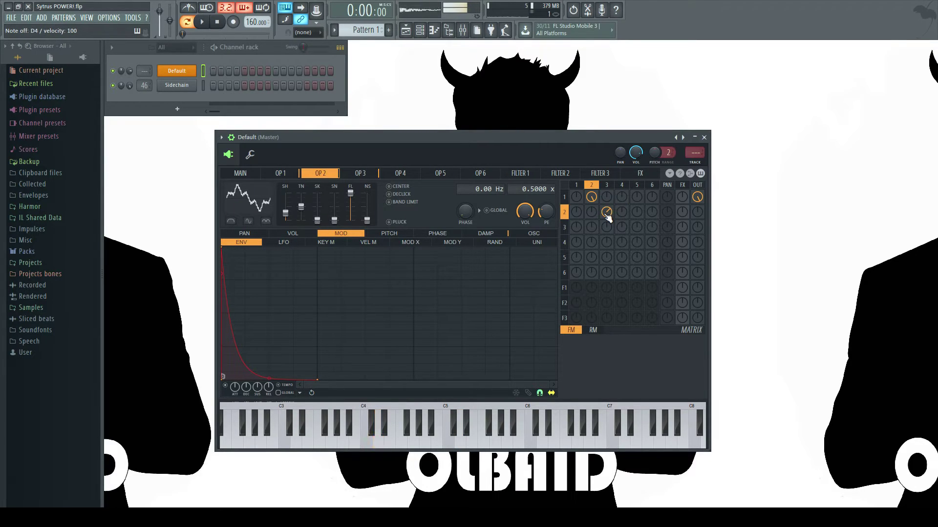
pyautogui.press('x')
pyautogui.moveTo(606, 215); pyautogui.dragTo(606, 208)
pyautogui.press('x')
pyautogui.press('r')
pyautogui.press('w')
pyautogui.press('z')
pyautogui.press('z')
pyautogui.press('x')
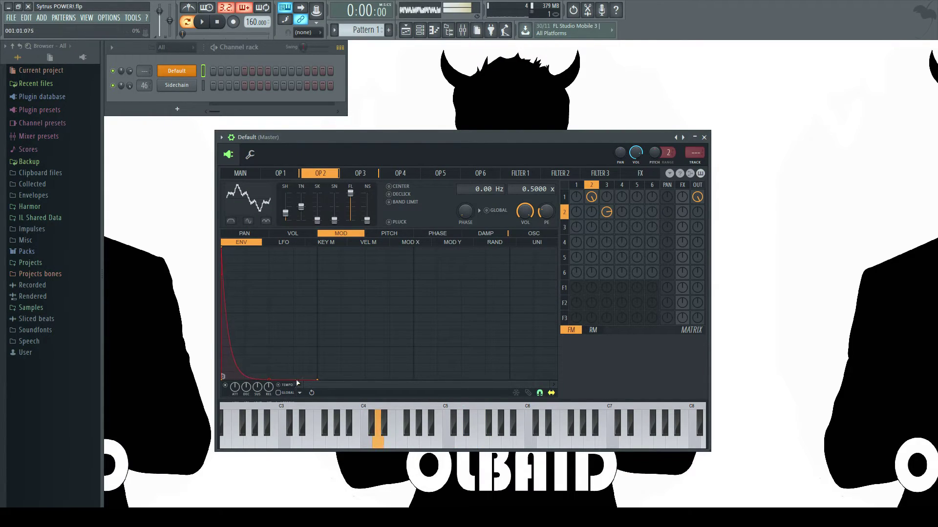
# Try a slow, steeply curved attack in operator 2's modulation envelope by moving its peak much later, and play test notes
pyautogui.press('c')
pyautogui.moveTo(318, 379); pyautogui.dragTo(240, 294)
pyautogui.press('c')
pyautogui.press('c')
pyautogui.press('c')
pyautogui.moveTo(224, 247); pyautogui.dragTo(415, 248)
pyautogui.moveTo(328, 277); pyautogui.dragTo(316, 380)
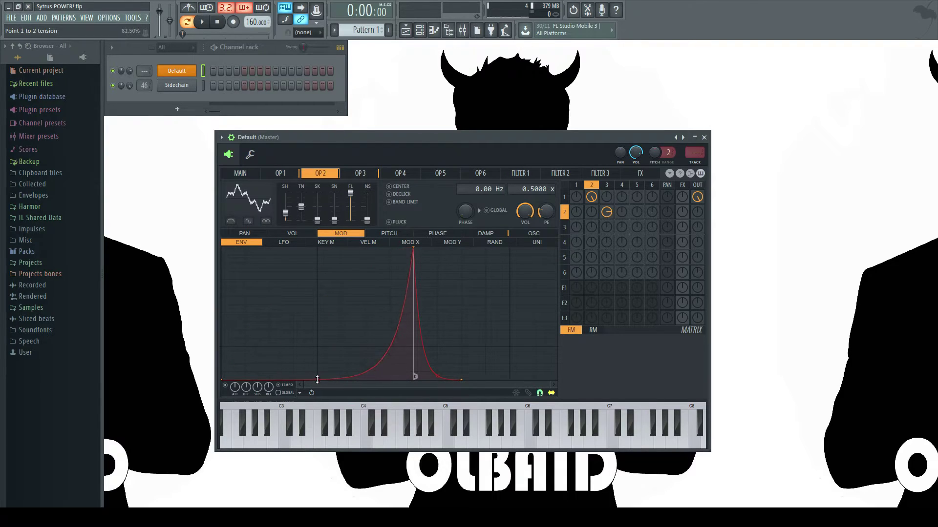
pyautogui.press('c')
pyautogui.press('x')
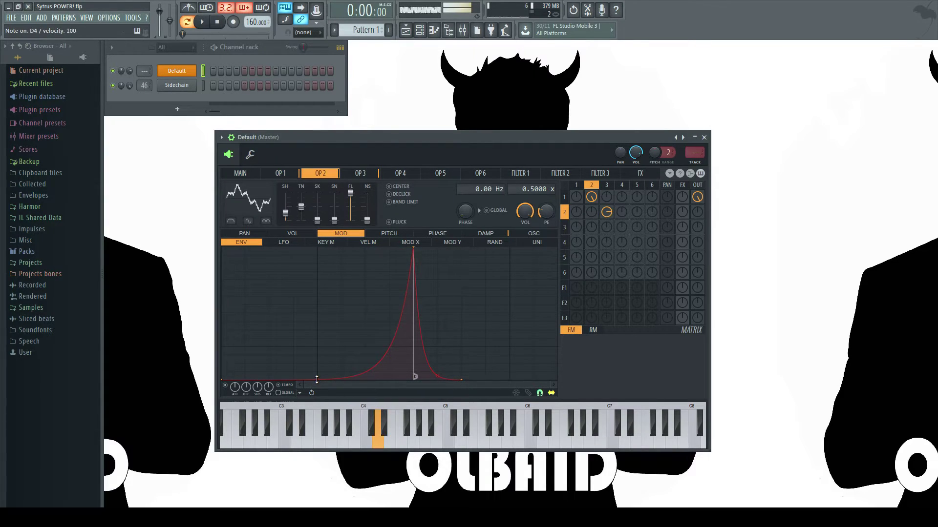
pyautogui.press('b')
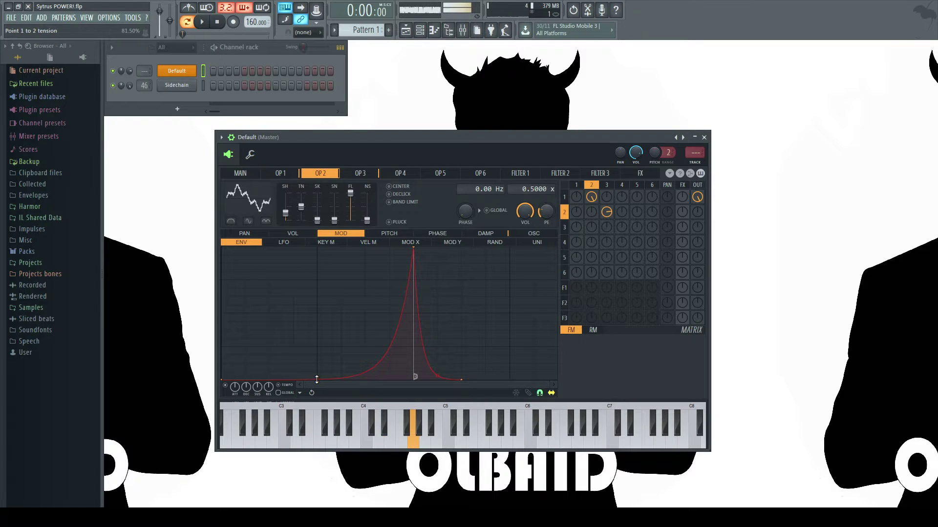
pyautogui.press('z')
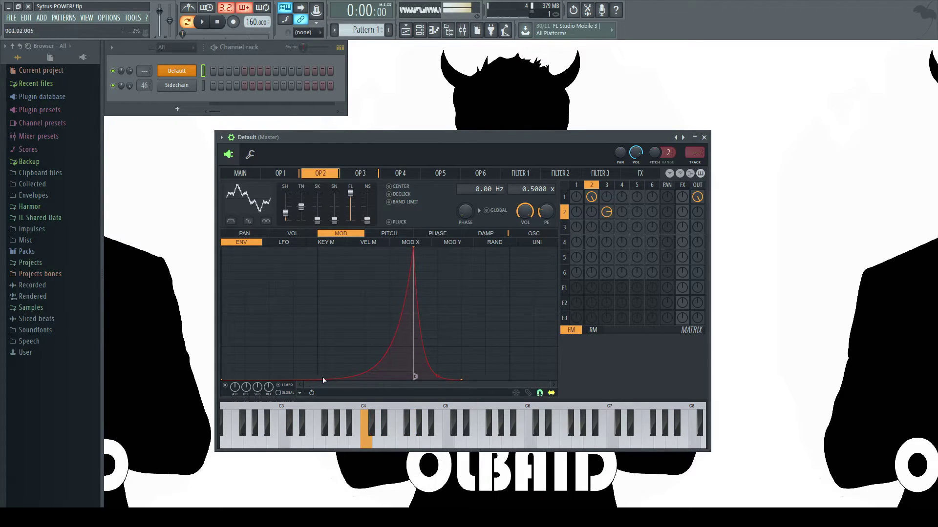
# Delete the late peak of operator 2's modulation envelope, add a full-level point at the start and play a test note
pyautogui.rightClick(415, 249)
pyautogui.click(430, 261)
pyautogui.rightClick(303, 325)
pyautogui.moveTo(303, 324); pyautogui.dragTo(217, 247)
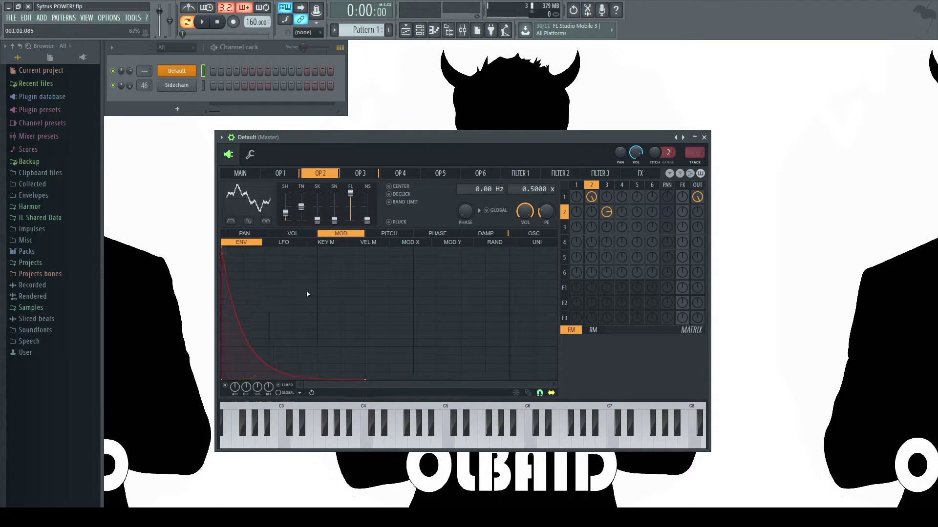
pyautogui.press('x')
# Raise operator 3's modulation on operator 2 and tighten the modulation envelope's decay while playing test notes
pyautogui.moveTo(606, 216); pyautogui.dragTo(606, 212)
pyautogui.press('x')
pyautogui.moveTo(293, 375); pyautogui.dragTo(293, 379)
pyautogui.press('x')
pyautogui.moveTo(367, 379); pyautogui.dragTo(318, 379)
pyautogui.press('x')
# Shape operator 2's pitch envelope into a quick drop from its peak to the centre level, without a sustain point
pyautogui.click(280, 173)
pyautogui.click(320, 172)
pyautogui.click(392, 235)
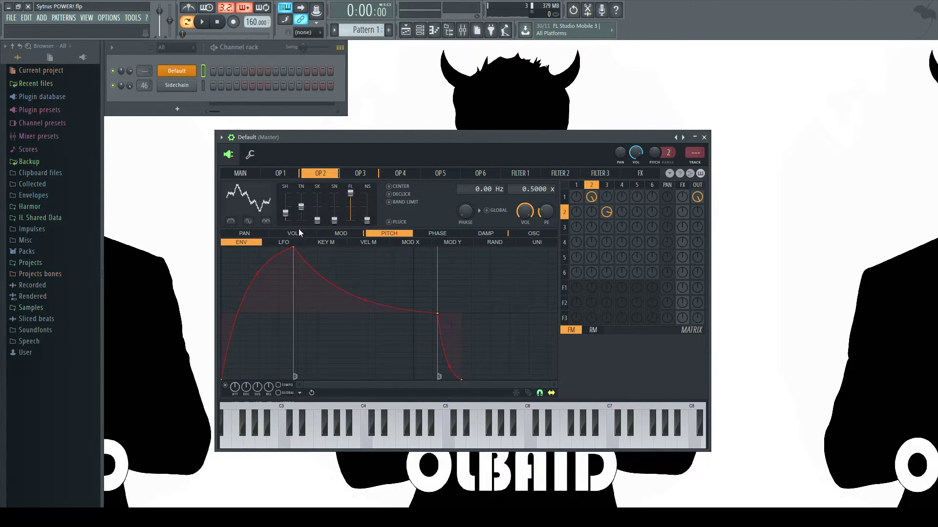
pyautogui.moveTo(295, 250); pyautogui.dragTo(222, 251)
pyautogui.rightClick(369, 316)
pyautogui.click(376, 321)
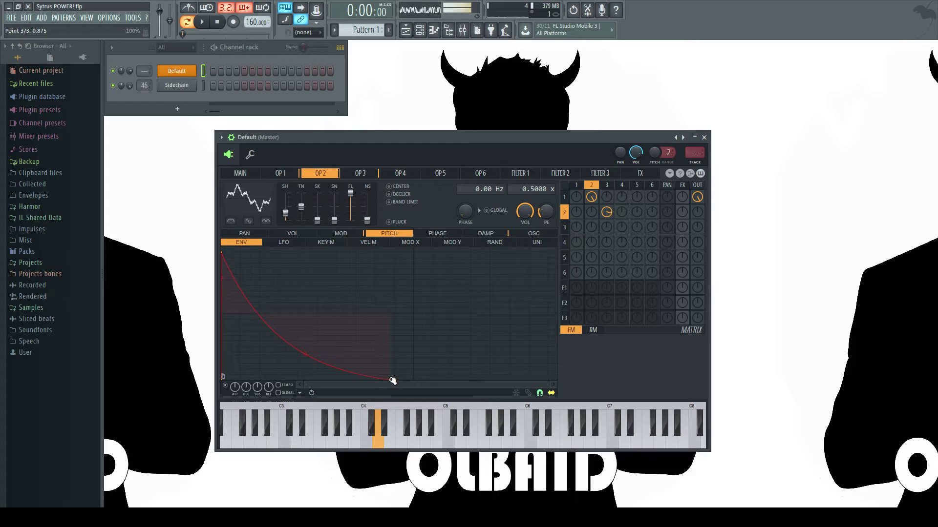
pyautogui.moveTo(390, 380); pyautogui.dragTo(231, 313)
pyautogui.click(286, 386)
# Play a series of test notes with operator 2's pitch drop
pyautogui.press('x')
pyautogui.press('w')
pyautogui.press('w')
pyautogui.press('w')
pyautogui.press('x')
pyautogui.press('w')
pyautogui.press('c')
pyautogui.press('r')
pyautogui.press('w')
pyautogui.press('x')
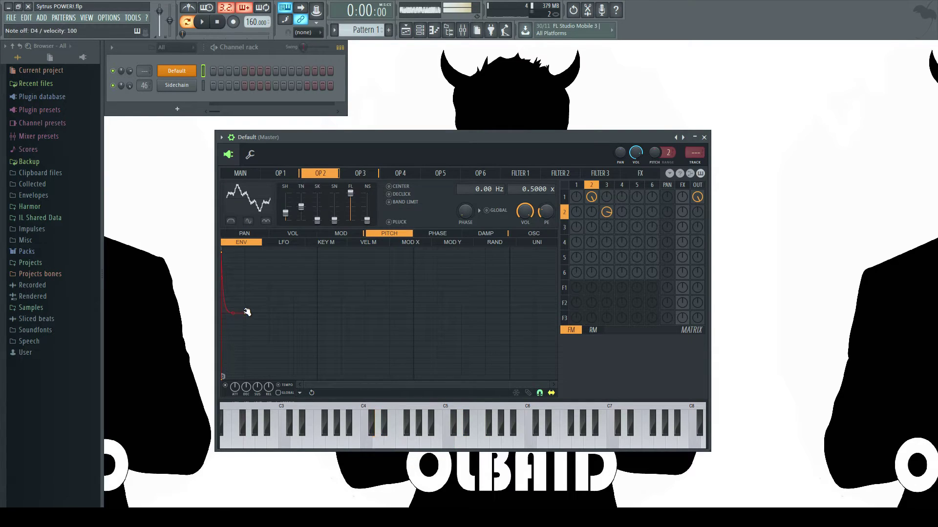
pyautogui.press('d')
pyautogui.press('v')
pyautogui.press('d')
# Mute operator 3's modulation of operator 2 in the matrix and play test notes
pyautogui.rightClick(607, 212)
pyautogui.press('x')
pyautogui.press('x')
pyautogui.press('z')
pyautogui.press('d')
pyautogui.press('v')
pyautogui.press('d')
pyautogui.press('z')
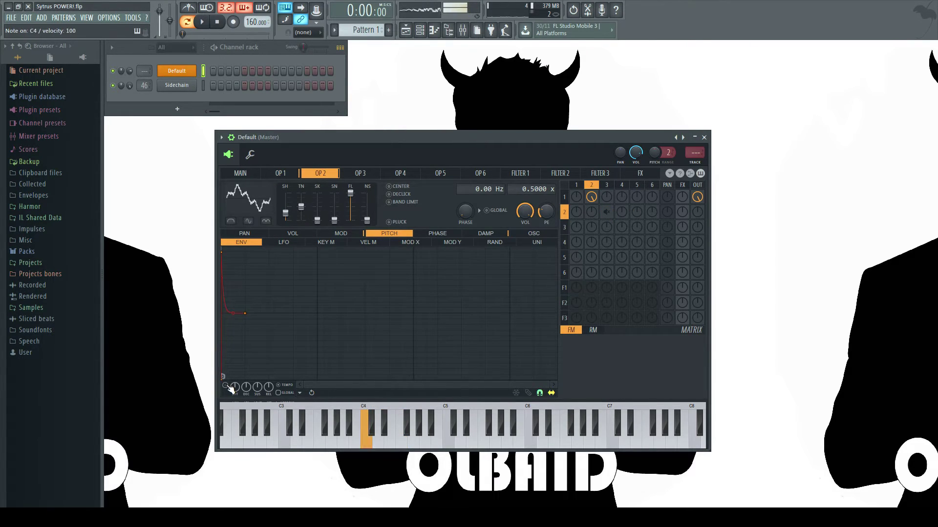
pyautogui.press('s')
pyautogui.press('x')
pyautogui.press('d')
pyautogui.press('s')
# Reshape operator 2's modulation envelope into a longer, outward-curved decay and play test notes
pyautogui.click(341, 234)
pyautogui.moveTo(306, 377); pyautogui.dragTo(353, 260)
pyautogui.press('v')
pyautogui.press('v')
pyautogui.press('d')
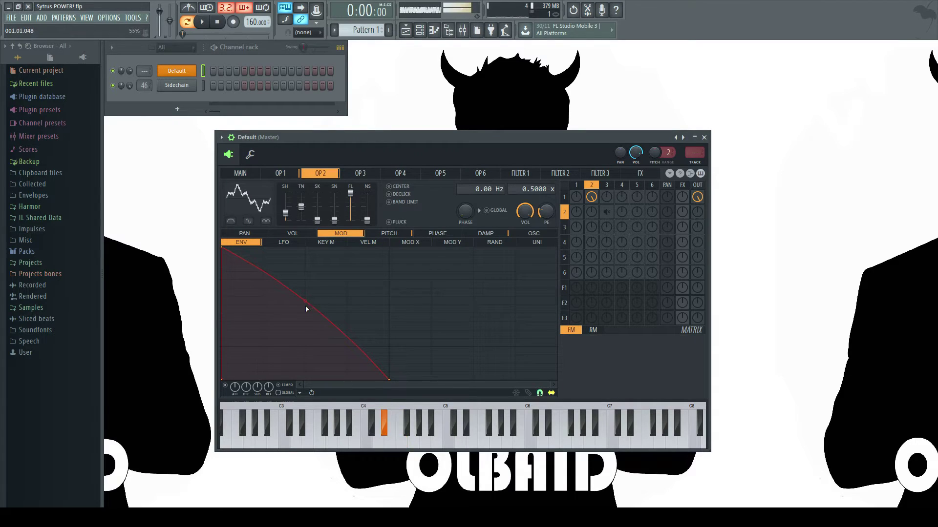
# In operator 1's modulation envelope, move the sustain point later and higher and bend the attack into a faster rise
pyautogui.click(291, 177)
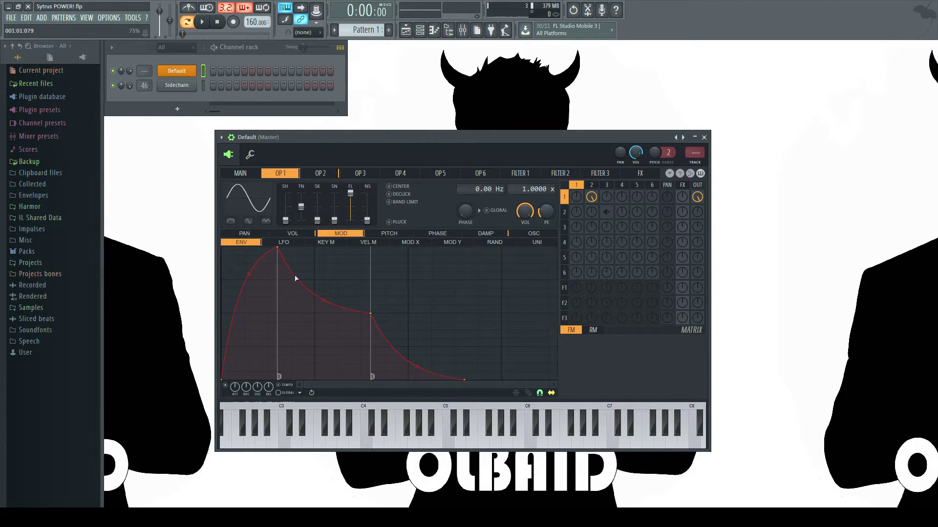
pyautogui.moveTo(372, 312); pyautogui.dragTo(385, 297)
pyautogui.press('v')
pyautogui.press('d')
pyautogui.moveTo(246, 275); pyautogui.dragTo(249, 248)
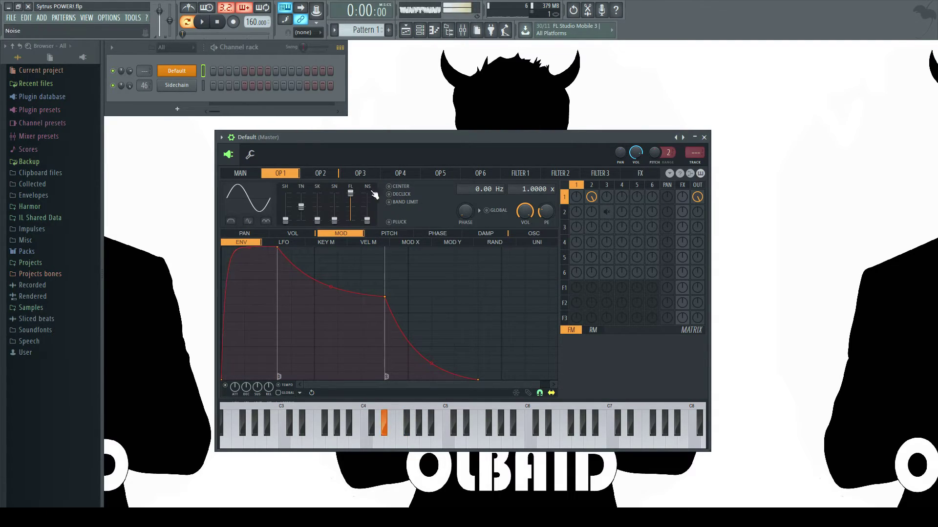
# Move the starting peak of operator 2's pitch envelope later, at maximum level, and play test notes
pyautogui.click(320, 173)
pyautogui.press('d')
pyautogui.click(389, 233)
pyautogui.press('d')
pyautogui.press('v')
pyautogui.press('v')
pyautogui.press('v')
pyautogui.moveTo(223, 252); pyautogui.dragTo(335, 251)
pyautogui.press('v')
pyautogui.press('z')
pyautogui.press('v')
pyautogui.moveTo(347, 251); pyautogui.dragTo(305, 248)
pyautogui.press('v')
# Bend the attack and decay curves of operator 2's pitch envelope outward and play test notes
pyautogui.moveTo(264, 273); pyautogui.dragTo(263, 250)
pyautogui.press('v')
pyautogui.press('z')
pyautogui.press('v')
pyautogui.moveTo(348, 313); pyautogui.dragTo(346, 257)
pyautogui.press('v')
# Play a long series of test notes with operator 2's reshaped pitch envelope
pyautogui.press('z')
pyautogui.press('d')
pyautogui.press('v')
pyautogui.press('d')
pyautogui.press('z')
pyautogui.press('d')
pyautogui.press('v')
pyautogui.press('d')
pyautogui.press('z')
pyautogui.press('d')
pyautogui.press('v')
pyautogui.press('d')
pyautogui.press('z')
pyautogui.press('z')
pyautogui.press('d')
pyautogui.press('v')
pyautogui.press('d')
pyautogui.press('z')
pyautogui.press('z')
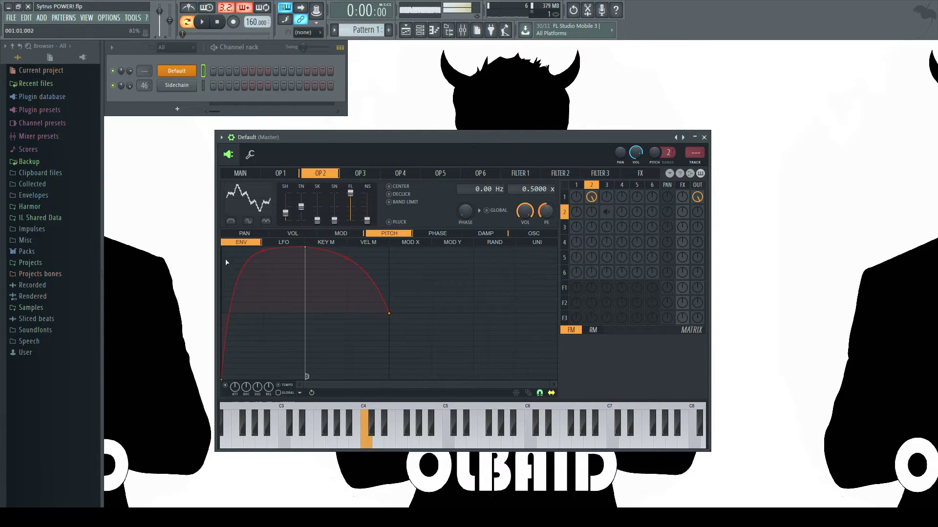
pyautogui.press('d')
pyautogui.press('v')
pyautogui.press('d')
pyautogui.press('z')
pyautogui.press('c')
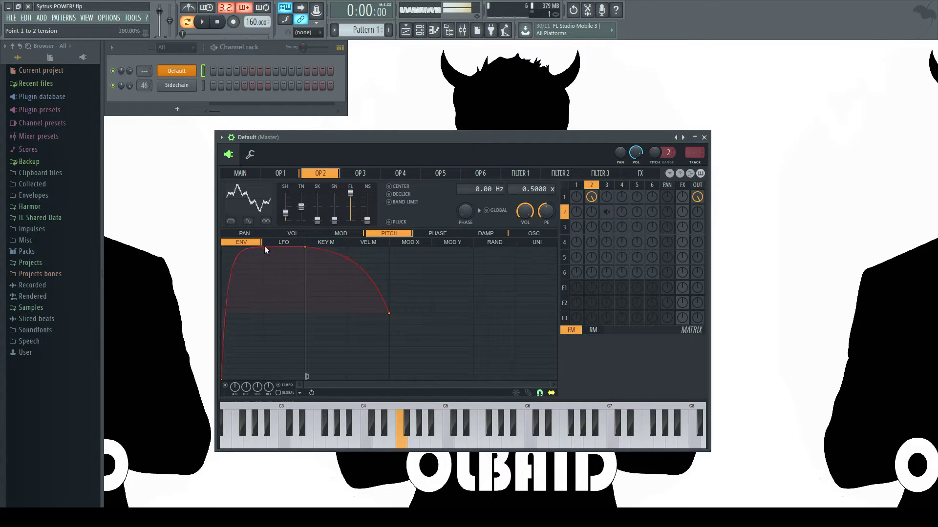
# Restore operator 3's modulation of operator 2 at a lower amount and lengthen the decay of operator 2's pitch envelope
pyautogui.moveTo(609, 213); pyautogui.dragTo(610, 210)
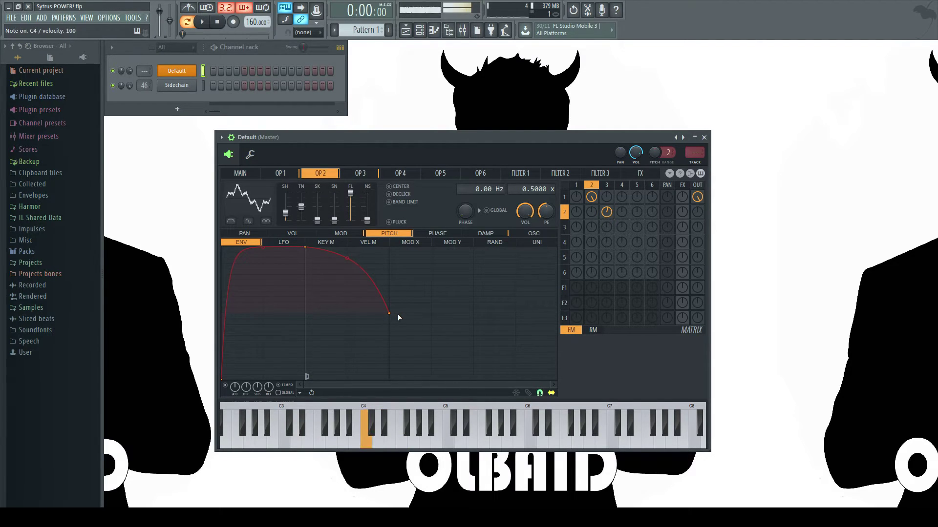
pyautogui.moveTo(390, 308); pyautogui.dragTo(394, 263)
pyautogui.moveTo(390, 253); pyautogui.dragTo(468, 314)
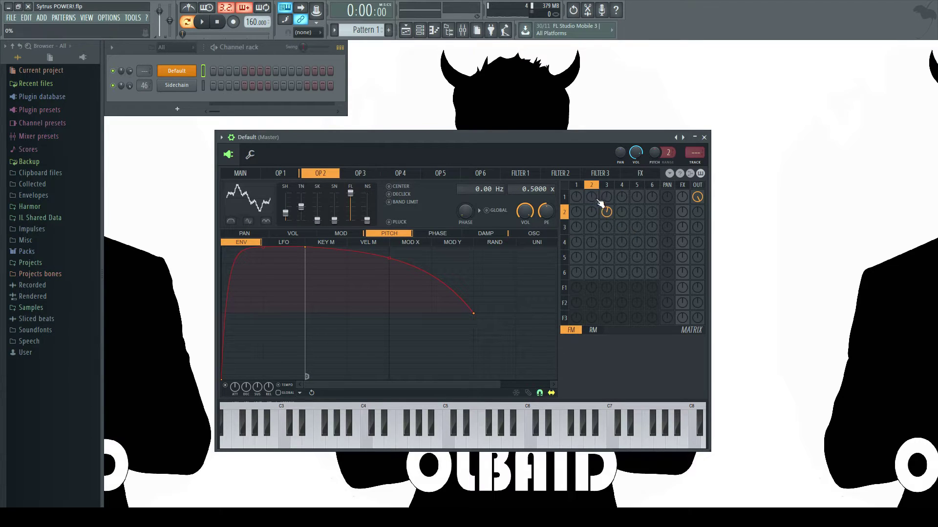
# Switch the matrix to ring modulation and load the Default preset
pyautogui.click(593, 331)
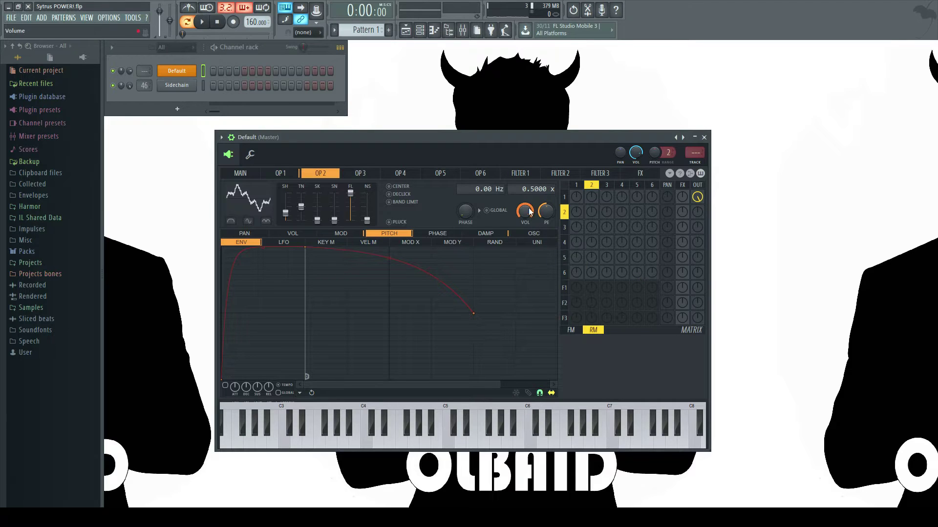
pyautogui.rightClick(683, 137)
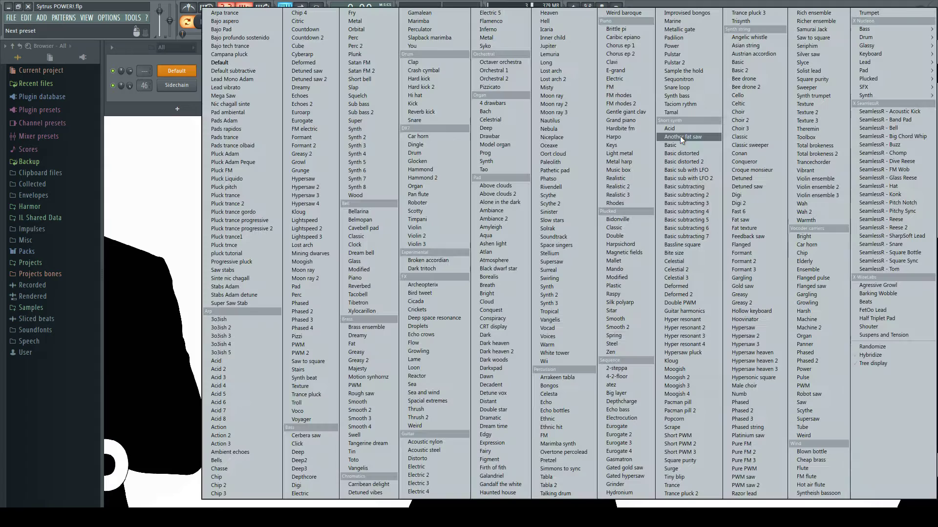
pyautogui.click(240, 63)
pyautogui.moveTo(587, 137); pyautogui.dragTo(603, 136)
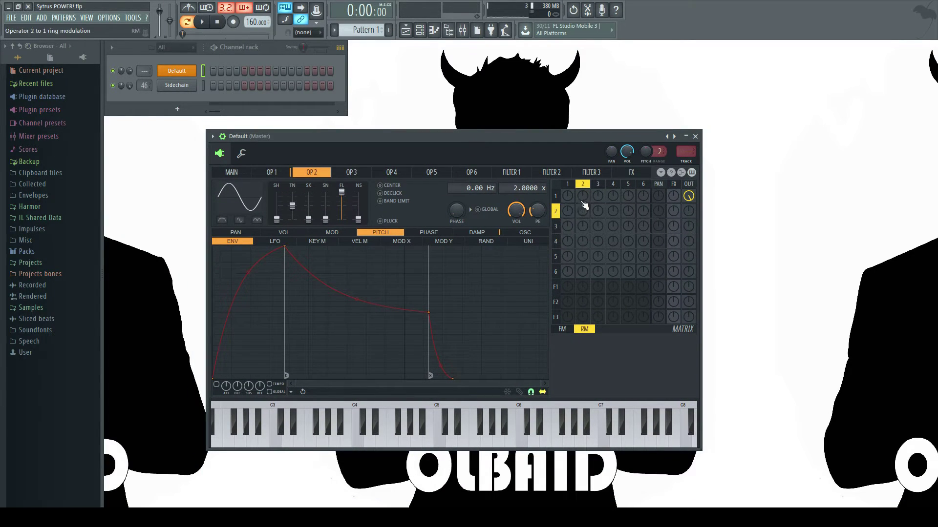
# Apply full ring modulation from operator 2 to operator 1 and play a test note
pyautogui.moveTo(580, 200); pyautogui.dragTo(580, 151)
pyautogui.press('x')
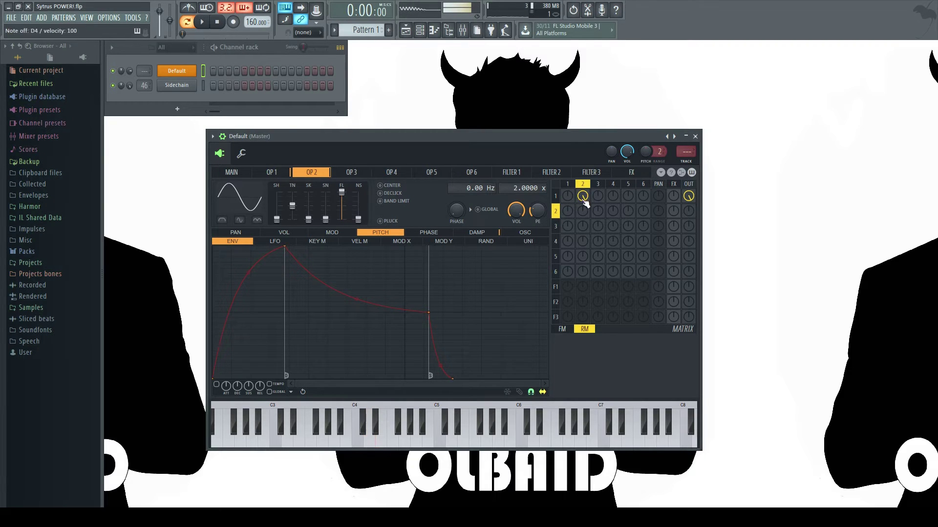
# Set operator 1's shape to a sawtooth, mute the ring modulation, and set operator 2 to 80 Hz with a 0 frequency ratio
pyautogui.click(271, 172)
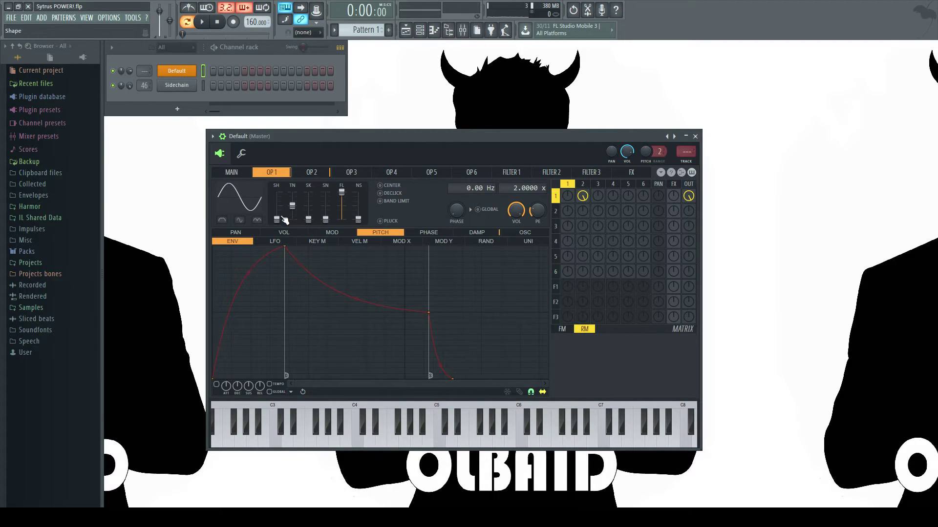
pyautogui.moveTo(285, 220); pyautogui.dragTo(284, 206)
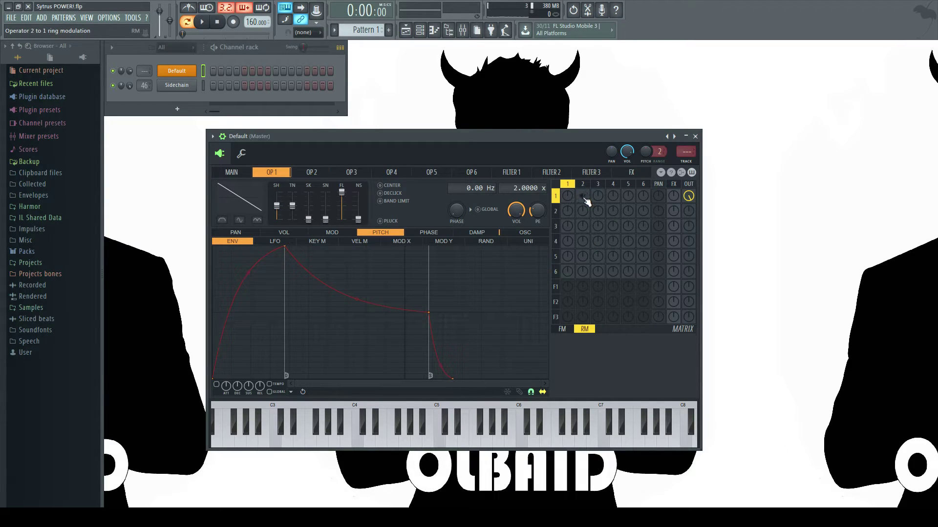
pyautogui.click(314, 174)
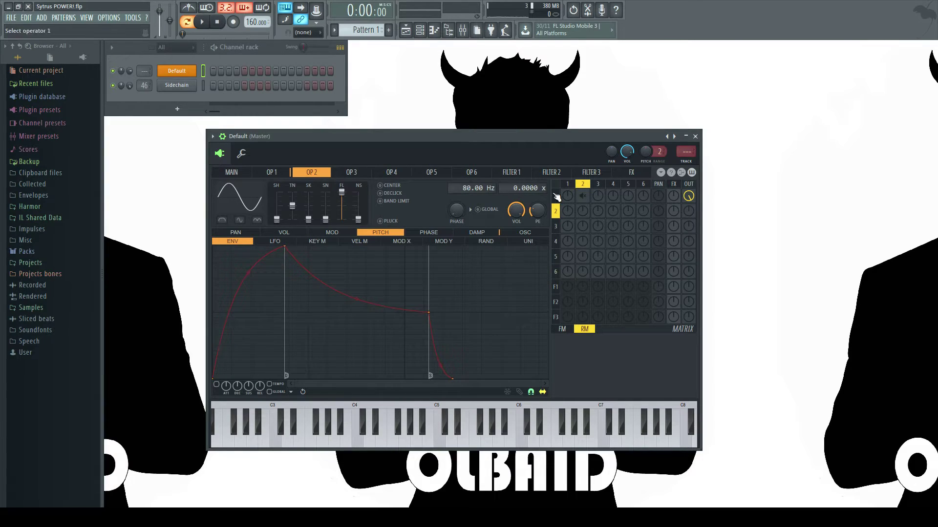
# Unmute operator 2's ring modulation of operator 1 and play a run of test notes
pyautogui.rightClick(584, 197)
pyautogui.press('x')
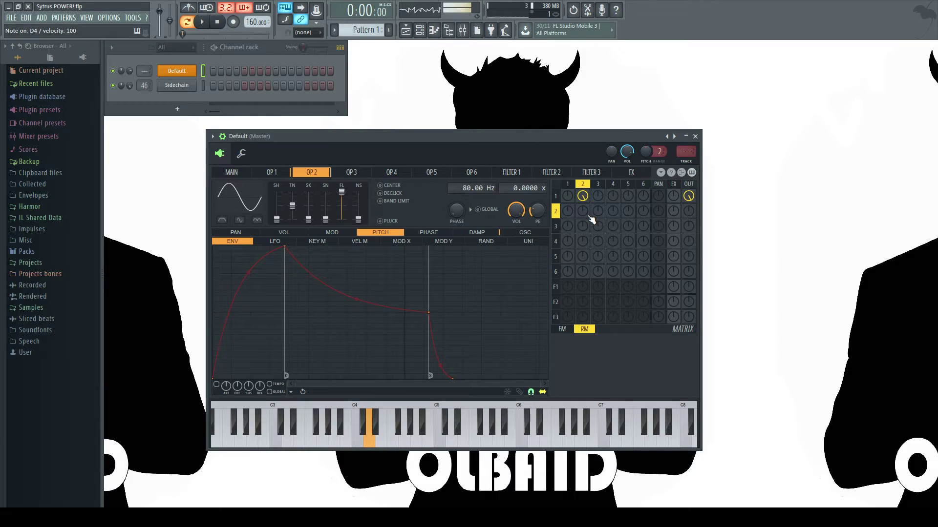
pyautogui.press('c')
pyautogui.press('v')
pyautogui.press('b')
pyautogui.press('n')
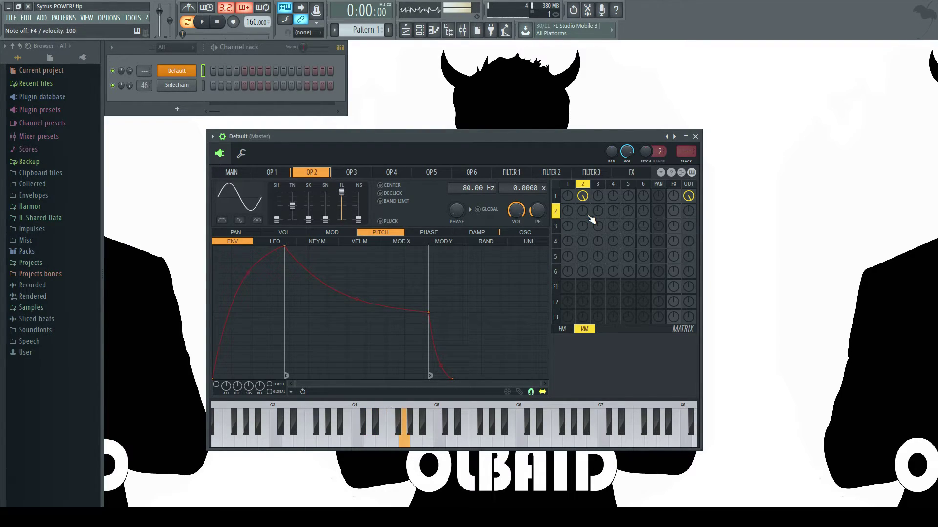
pyautogui.press('m')
# Raise operator 2's frequency offset to 310 Hz and audition it across low and high notes
pyautogui.press('y')
pyautogui.press('e')
pyautogui.press('c')
pyautogui.press('q')
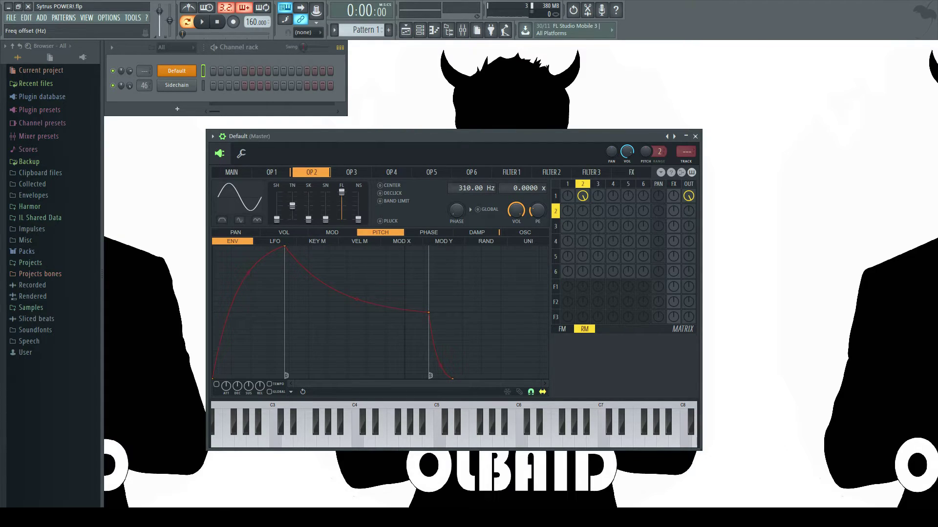
pyautogui.press('x')
pyautogui.press('w')
pyautogui.press('v')
pyautogui.press('r')
pyautogui.press('w')
pyautogui.press('x')
# Set operator 2's frequency offset to 0 Hz and its ratio to 1, sounding test notes
pyautogui.moveTo(461, 189); pyautogui.dragTo(460, 191)
pyautogui.press('x')
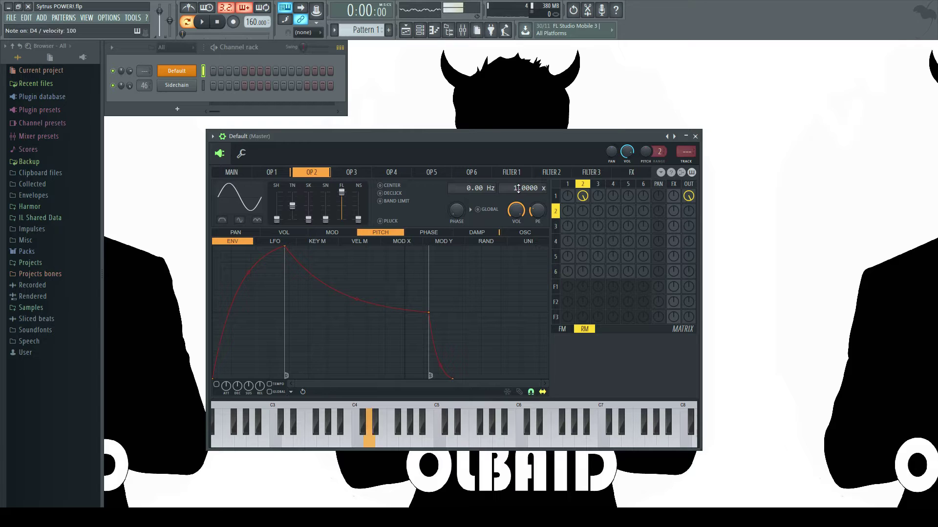
pyautogui.press('r')
pyautogui.press('v')
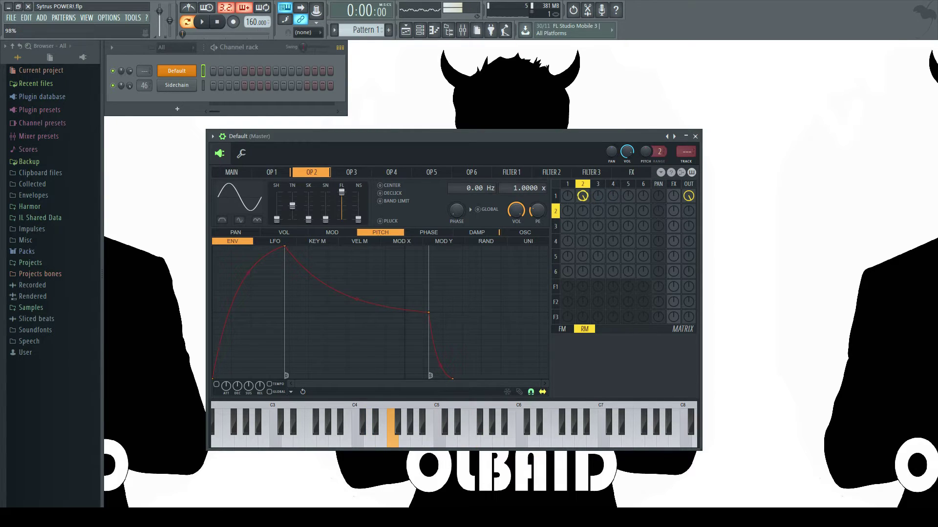
pyautogui.press('y')
# Adjust operator 2's ring modulation amount on operator 1 while playing a melody
pyautogui.moveTo(586, 197); pyautogui.dragTo(586, 185)
pyautogui.press('v')
pyautogui.press('q')
pyautogui.press('y')
pyautogui.press('n')
pyautogui.press('i')
pyautogui.press('q')
pyautogui.press('v')
pyautogui.click(391, 195)
pyautogui.press('v')
pyautogui.press('y')
pyautogui.press('q')
pyautogui.press('c')
# Open operator 1's settings and play test notes
pyautogui.click(283, 173)
pyautogui.press('c')
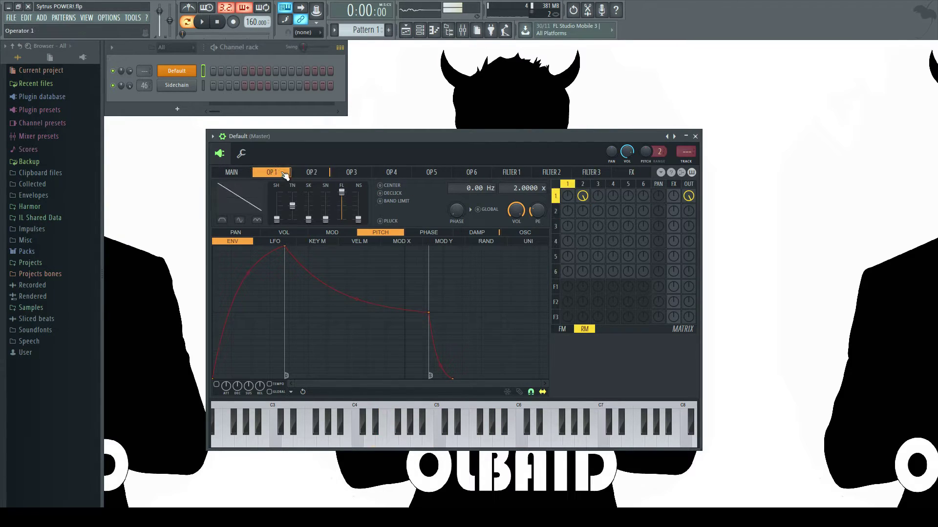
pyautogui.press('c')
pyautogui.press('c')
pyautogui.press('q')
pyautogui.press('y')
pyautogui.press('b')
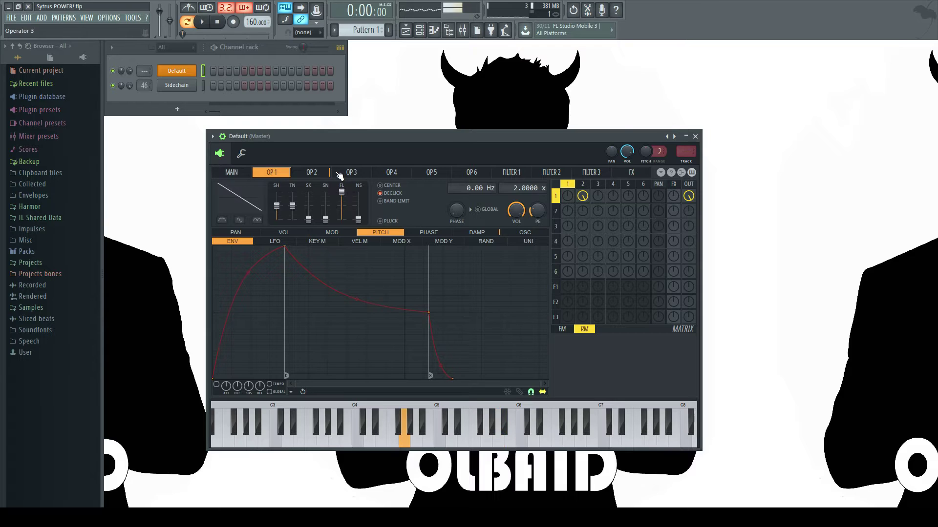
# Enable operator 2's pitch envelope while playing test notes
pyautogui.click(323, 173)
pyautogui.press('b')
pyautogui.press('q')
pyautogui.press('y')
pyautogui.press('v')
pyautogui.press('b')
pyautogui.press('b')
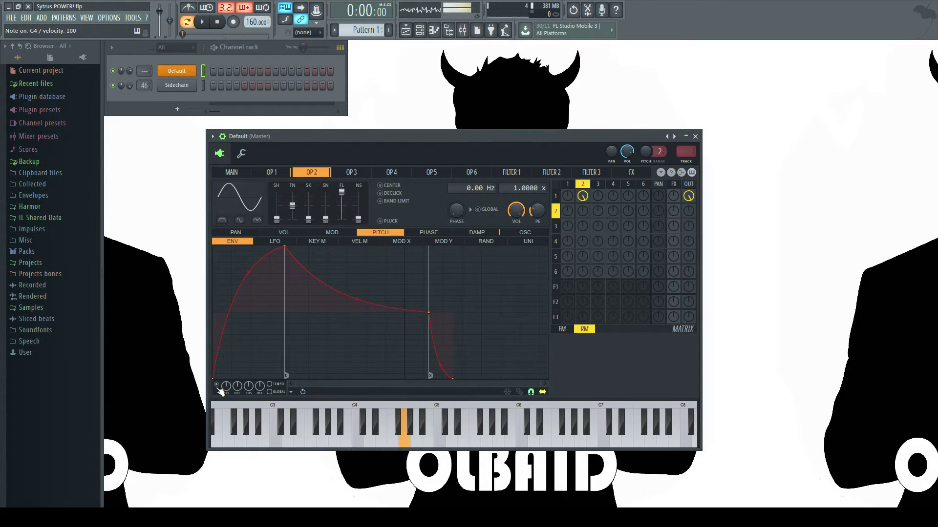
# Shorten the attack of operator 2's pitch envelope, delete its sustain point and bring the end point closer
pyautogui.moveTo(284, 247); pyautogui.dragTo(241, 255)
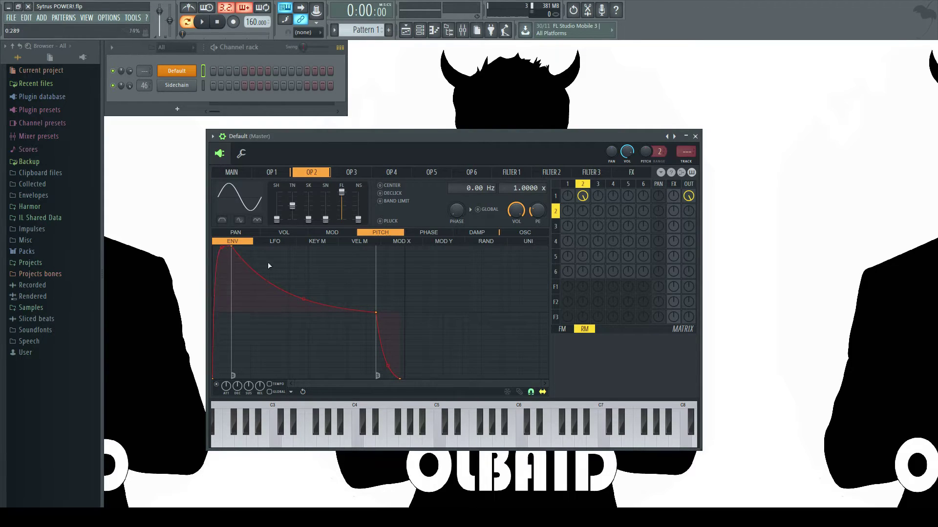
pyautogui.rightClick(376, 313)
pyautogui.click(401, 334)
pyautogui.moveTo(403, 380); pyautogui.dragTo(316, 379)
# Play low and high test notes to audition operator 2's reshaped pitch envelope
pyautogui.press('x')
pyautogui.press('c')
pyautogui.press('y')
pyautogui.press('e')
pyautogui.press('w')
pyautogui.press('x')
pyautogui.press('o')
pyautogui.press('o')
pyautogui.press('y')
pyautogui.press('y')
pyautogui.press('y')
pyautogui.press('y')
# Bend the falling segment of operator 2's pitch envelope into a late steep drop with tempo-based timing, and play notes
pyautogui.moveTo(270, 352); pyautogui.dragTo(270, 246)
pyautogui.press('y')
pyautogui.press('y')
pyautogui.press('v')
pyautogui.press('x')
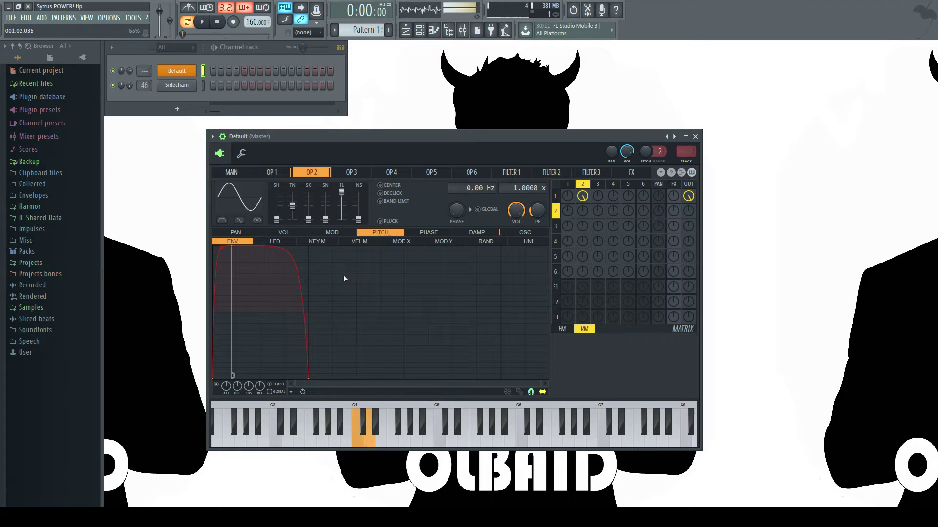
pyautogui.press('c')
pyautogui.press('v')
pyautogui.press('t')
pyautogui.press('w')
# Return to operator 1's settings and play notes across the keyboard
pyautogui.click(282, 175)
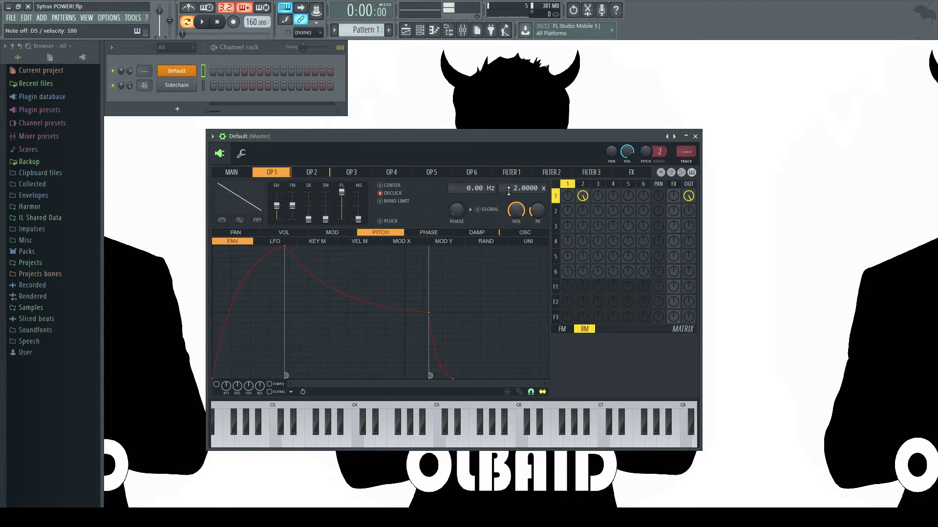
pyautogui.press('c')
pyautogui.press('t')
pyautogui.press('e')
pyautogui.press('b')
pyautogui.press('i')
# Ring-modulate operator 2 with operator 3 and set operator 3's shape to a sawtooth, playing test notes
pyautogui.moveTo(594, 208); pyautogui.dragTo(594, 214)
pyautogui.press('n')
pyautogui.press('n')
pyautogui.click(353, 172)
pyautogui.moveTo(277, 218); pyautogui.dragTo(276, 205)
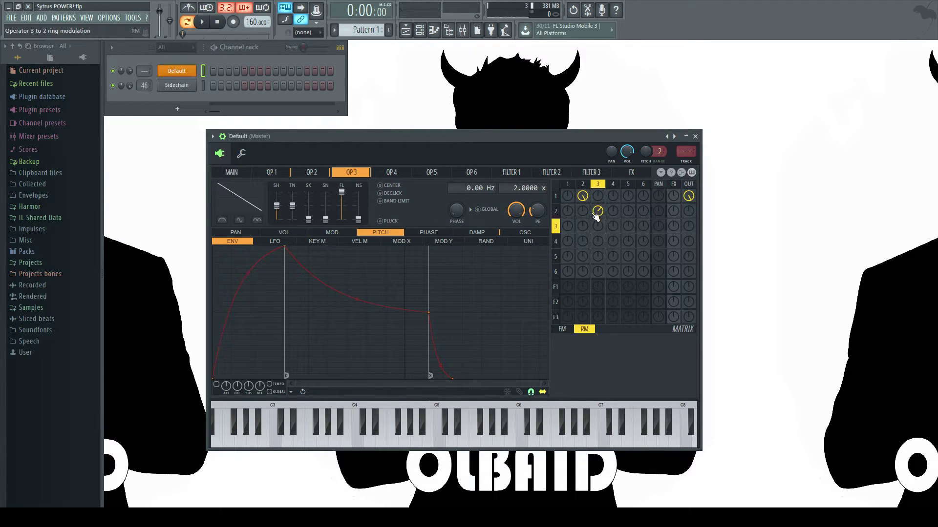
pyautogui.press('n')
pyautogui.press('y')
pyautogui.press('r')
# Adjust operator 3's ring modulation of operator 2 and set operator 3's frequency offset to 10 Hz while playing notes
pyautogui.moveTo(598, 212); pyautogui.dragTo(598, 206)
pyautogui.press('v')
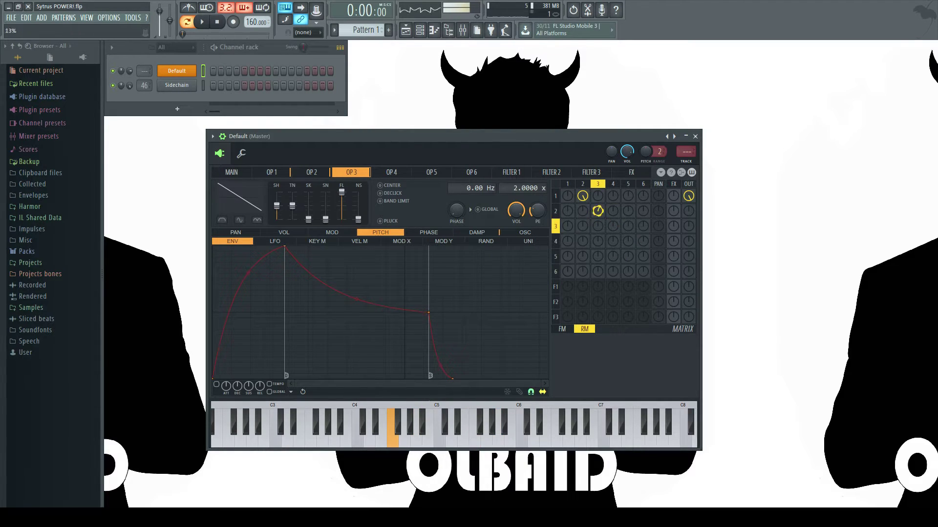
pyautogui.press('r')
pyautogui.press('q')
pyautogui.press('s')
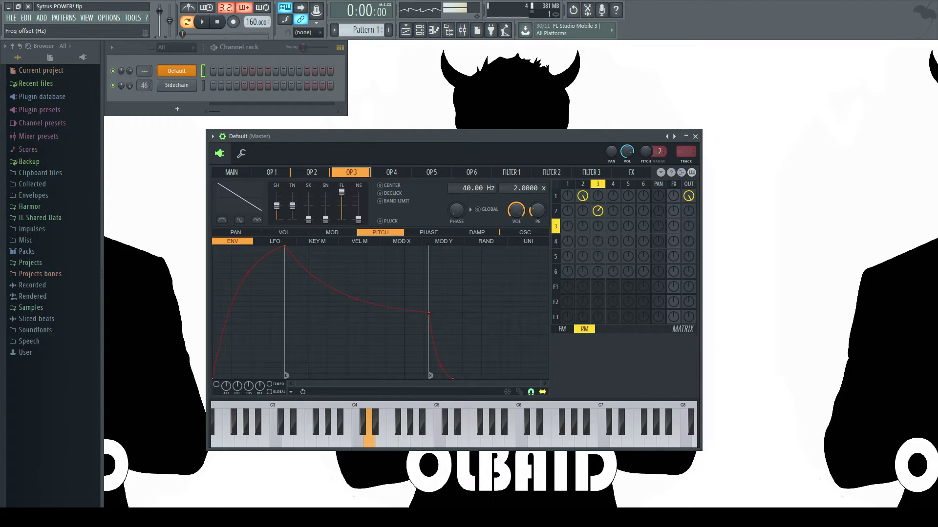
pyautogui.press('x')
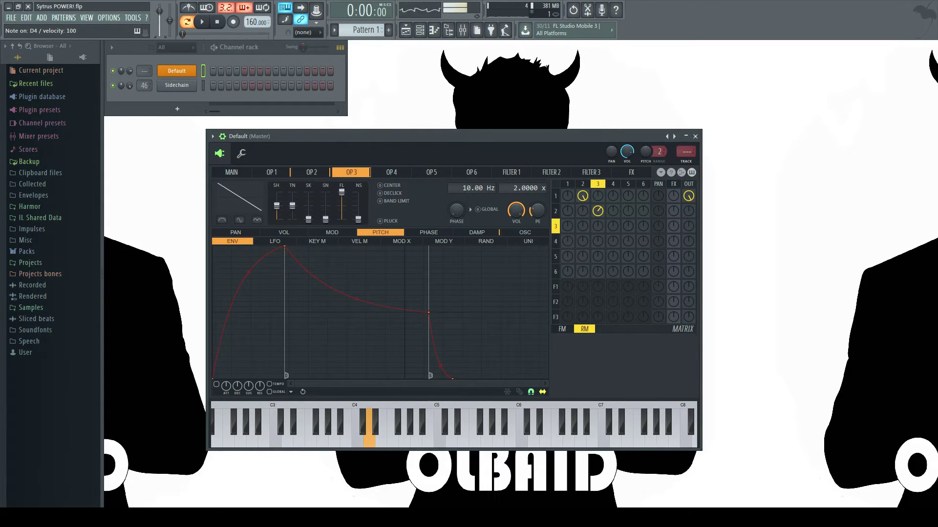
# Increase operator 3's ring modulation of operator 2 and play a sequence of notes
pyautogui.press('x')
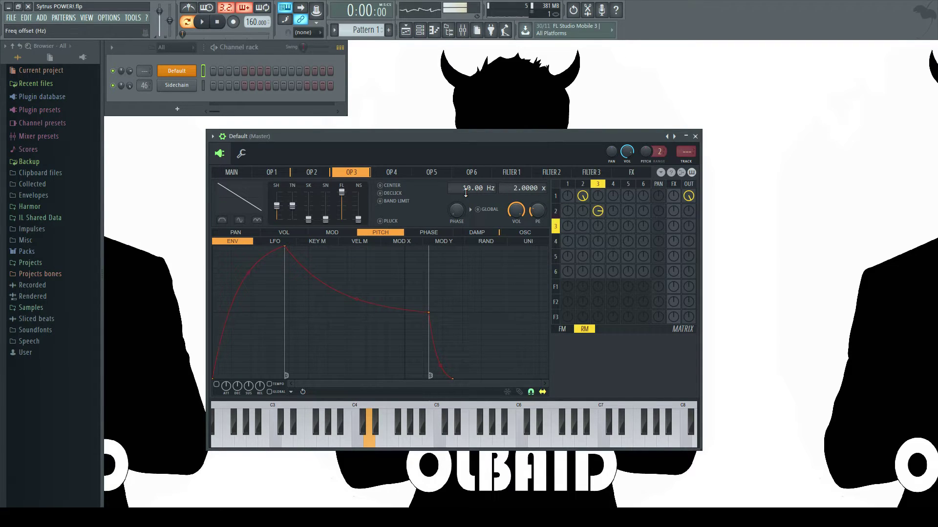
pyautogui.press('v')
pyautogui.press('b')
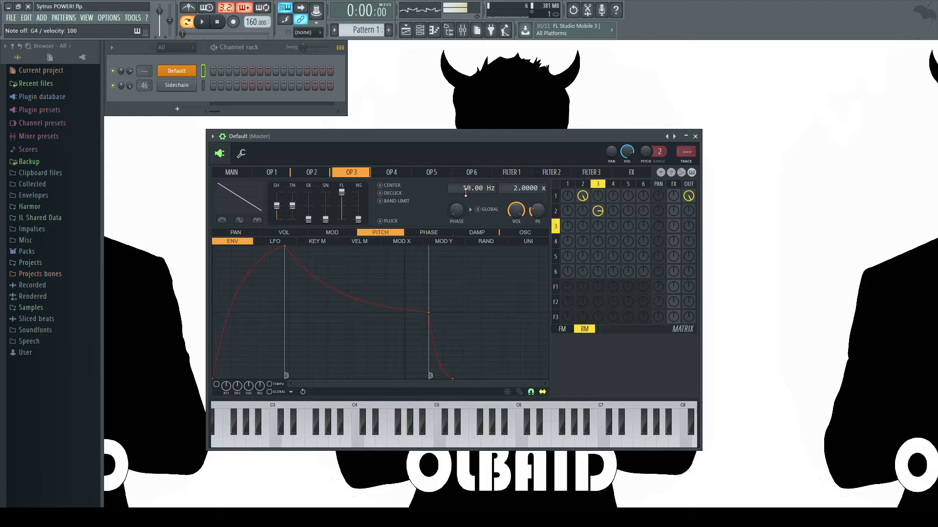
pyautogui.press('d')
pyautogui.press('z')
pyautogui.press('v')
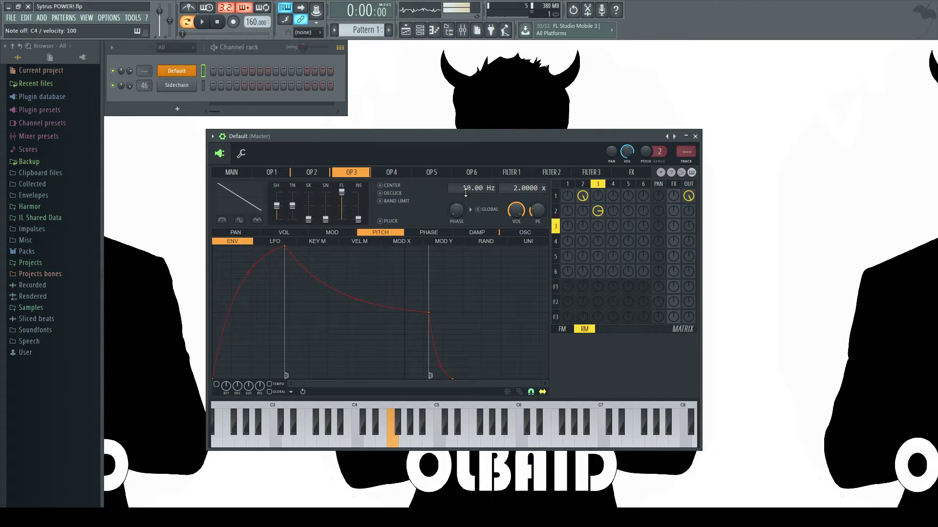
pyautogui.press('d')
pyautogui.press('z')
pyautogui.press('c')
# Raise operator 3's frequency offset to 90 Hz and play a short note pattern
pyautogui.moveTo(466, 193); pyautogui.dragTo(465, 185)
pyautogui.press('c')
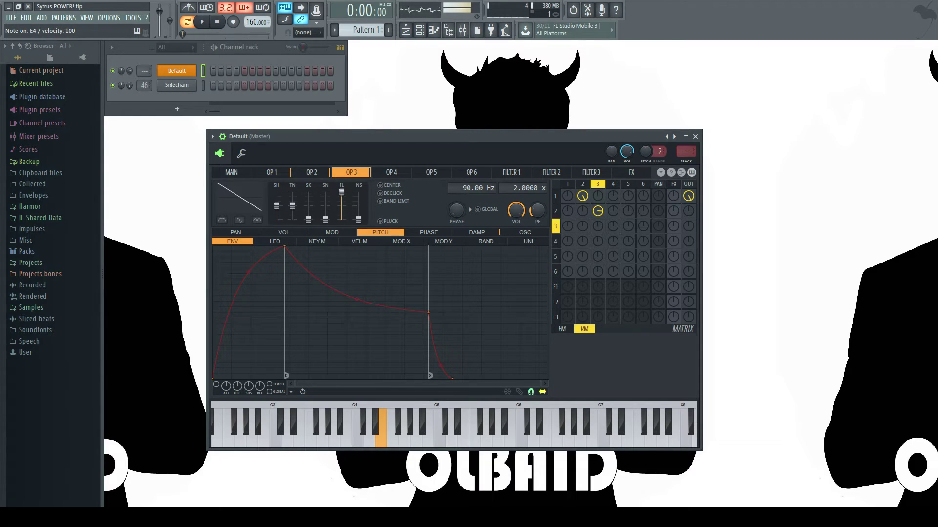
pyautogui.press('g')
pyautogui.press('b')
pyautogui.press('x')
pyautogui.press('d')
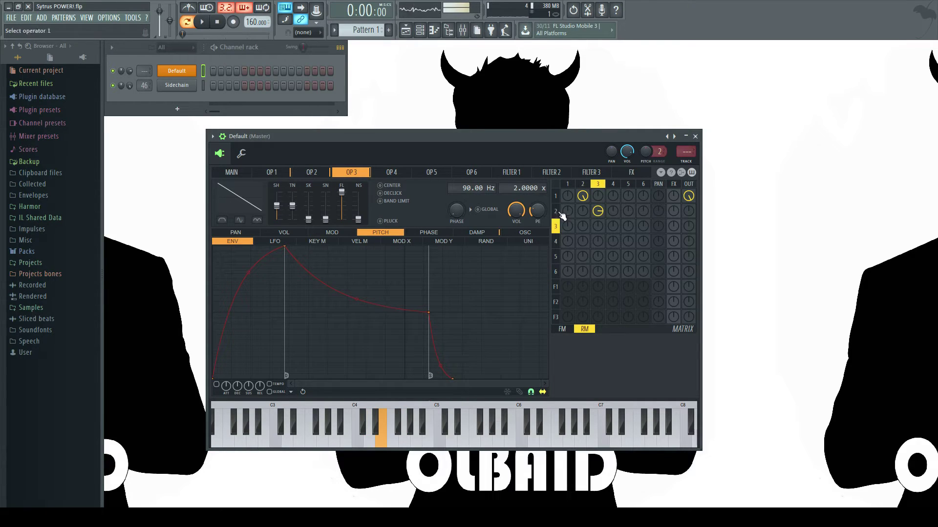
# Switch the matrix to frequency modulation and modulate operator 1 with operator 2 while playing notes
pyautogui.click(561, 330)
pyautogui.moveTo(582, 201); pyautogui.dragTo(581, 199)
pyautogui.press('g')
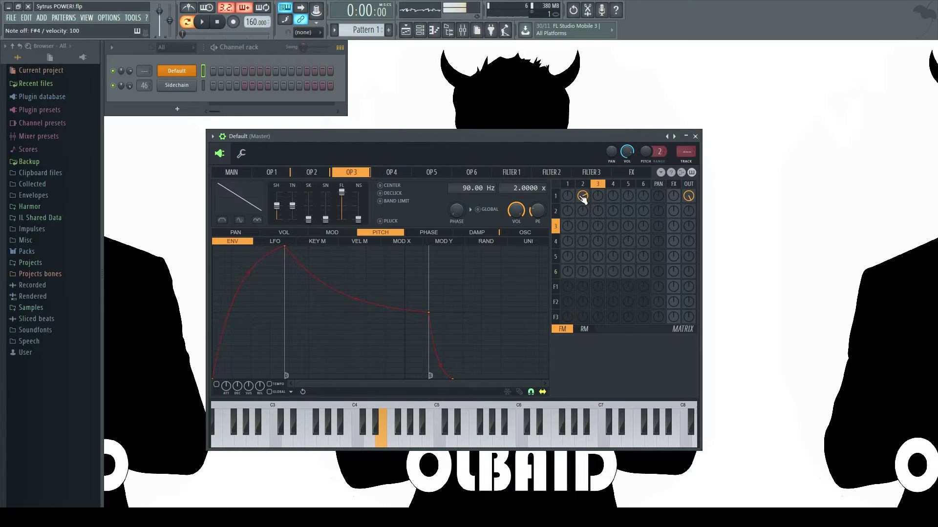
pyautogui.press('g')
pyautogui.press('b')
pyautogui.press('g')
pyautogui.press('c')
# Readjust operator 2's frequency modulation of operator 1 and audition it with a repeating note pattern
pyautogui.moveTo(583, 199); pyautogui.dragTo(583, 186)
pyautogui.press('g')
pyautogui.press('b')
pyautogui.press('g')
pyautogui.press('c')
pyautogui.press('g')
pyautogui.press('b')
pyautogui.press('m')
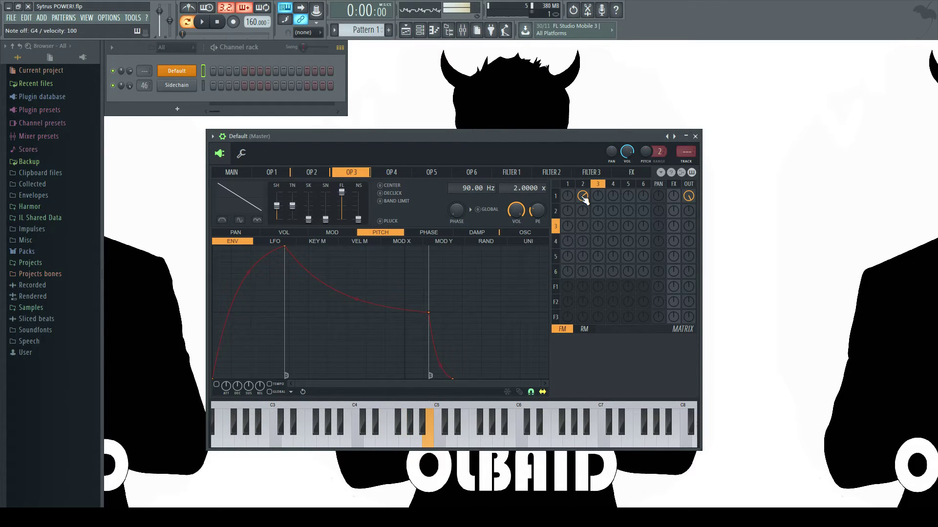
pyautogui.press('m')
pyautogui.press('b')
pyautogui.press('g')
pyautogui.press('c')
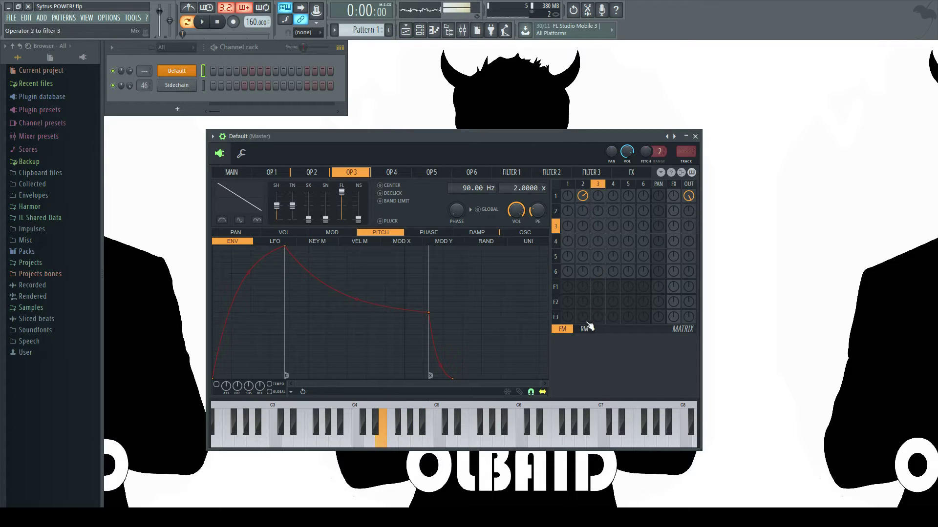
# Switch the matrix back to ring modulation and adjust operator 3's amount on operator 2 while playing notes
pyautogui.click(586, 327)
pyautogui.press('c')
pyautogui.press('g')
pyautogui.press('b')
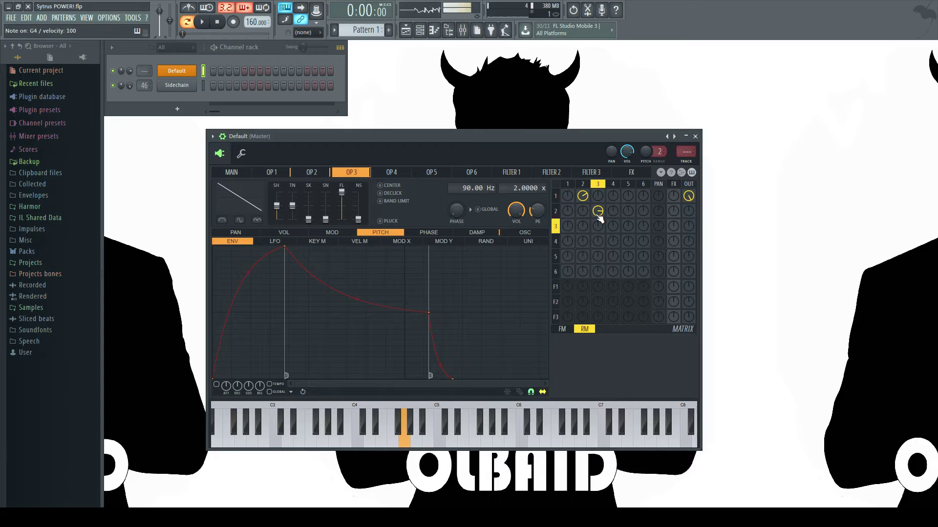
pyautogui.press('c')
pyautogui.press('c')
pyautogui.moveTo(599, 217); pyautogui.dragTo(597, 202)
pyautogui.press('c')
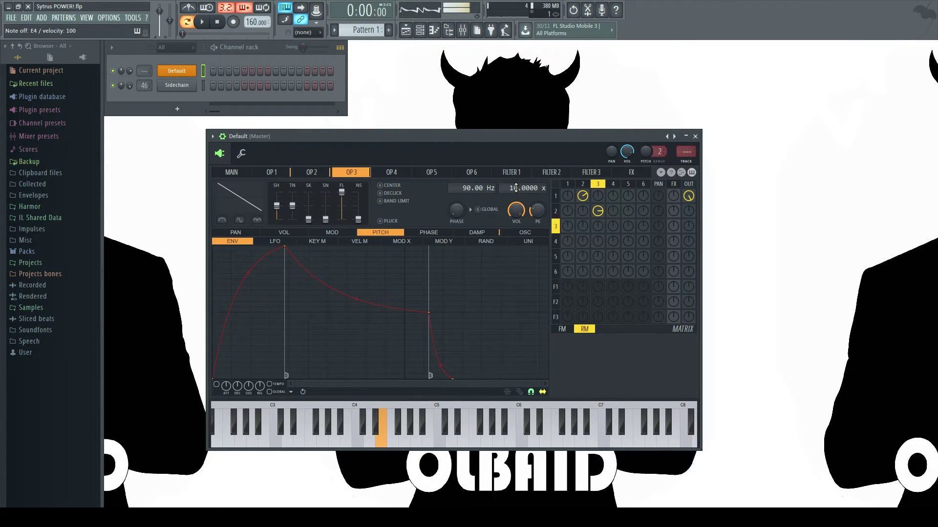
# Set operator 3's frequency ratio to 8 while playing the note pattern
pyautogui.press('g')
pyautogui.moveTo(516, 188); pyautogui.dragTo(516, 195)
pyautogui.press('b')
pyautogui.press('g')
pyautogui.press('c')
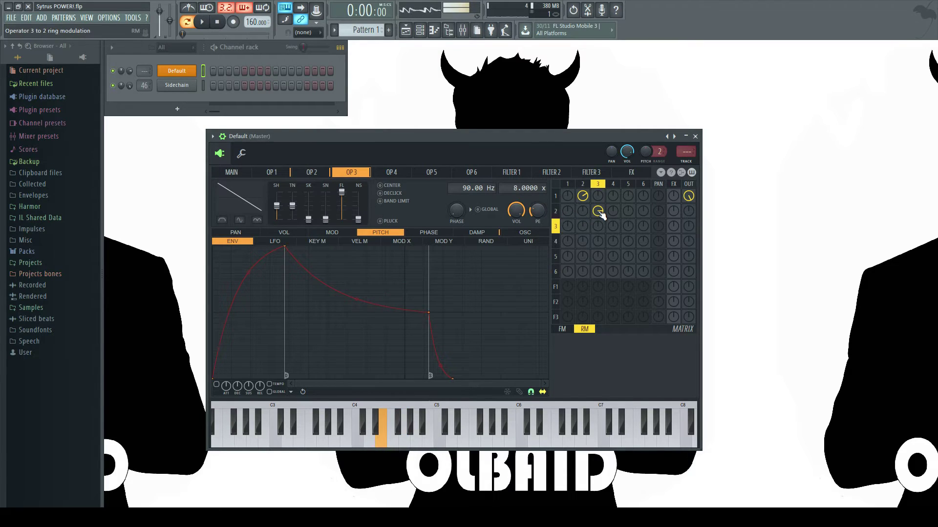
# Set operator 3's ring modulation of operator 2 to about 59% while playing notes
pyautogui.press('g')
pyautogui.press('b')
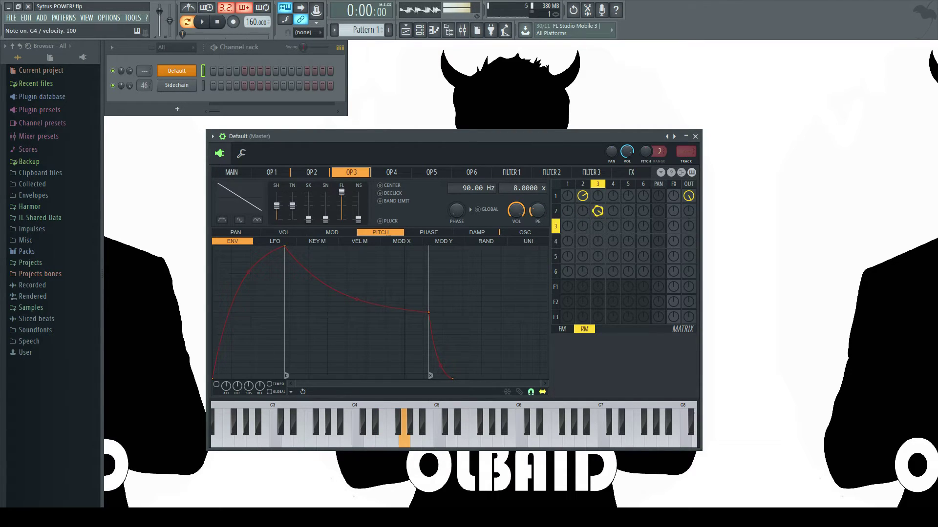
pyautogui.press('g')
pyautogui.press('c')
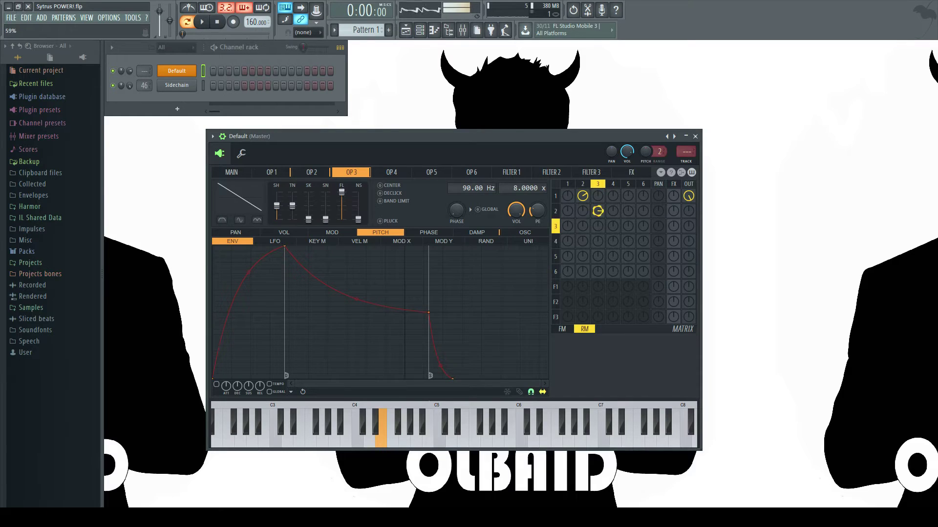
pyautogui.press('g')
# Enable operator 3's volume envelope and move its sustain point earlier and much lower
pyautogui.click(298, 233)
pyautogui.press('c')
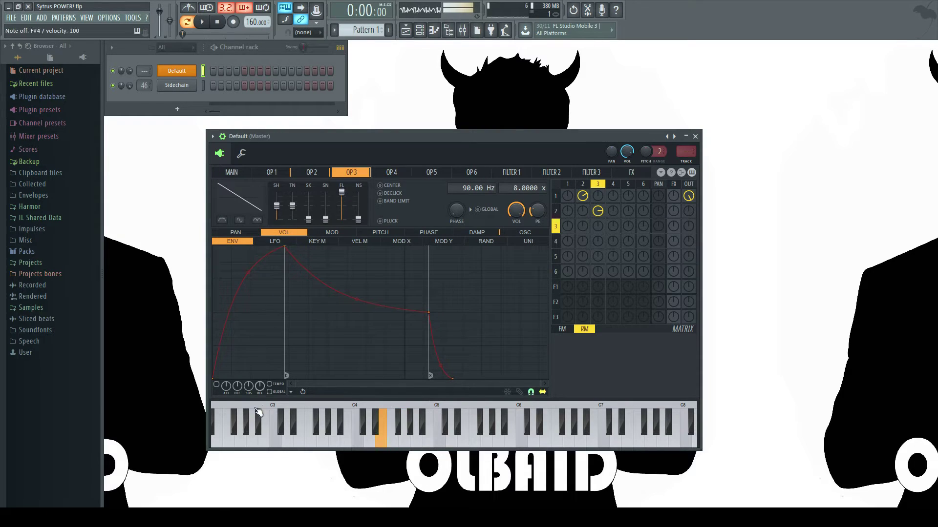
pyautogui.press('c')
pyautogui.moveTo(428, 313); pyautogui.dragTo(405, 361)
# Play the note pattern to audition operator 3's volume envelope
pyautogui.press('g')
pyautogui.press('c')
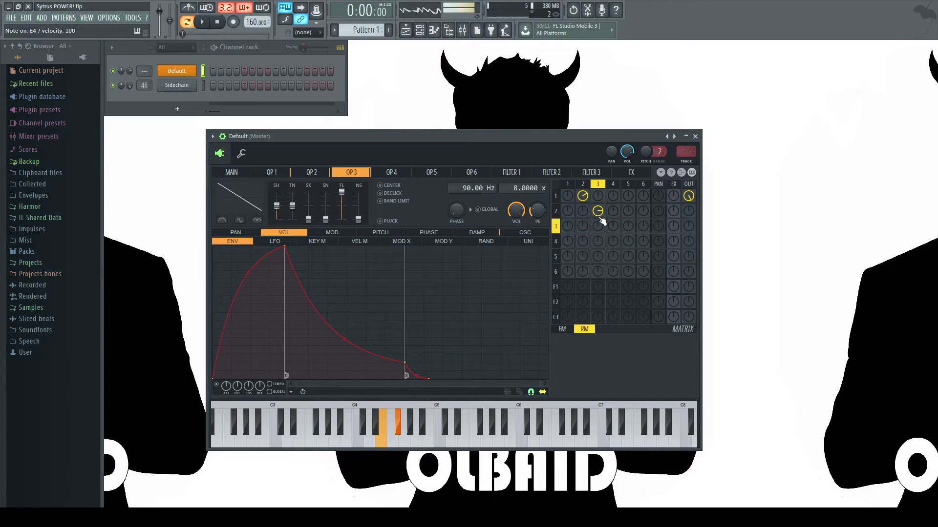
pyautogui.press('b')
pyautogui.press('g')
pyautogui.press('c')
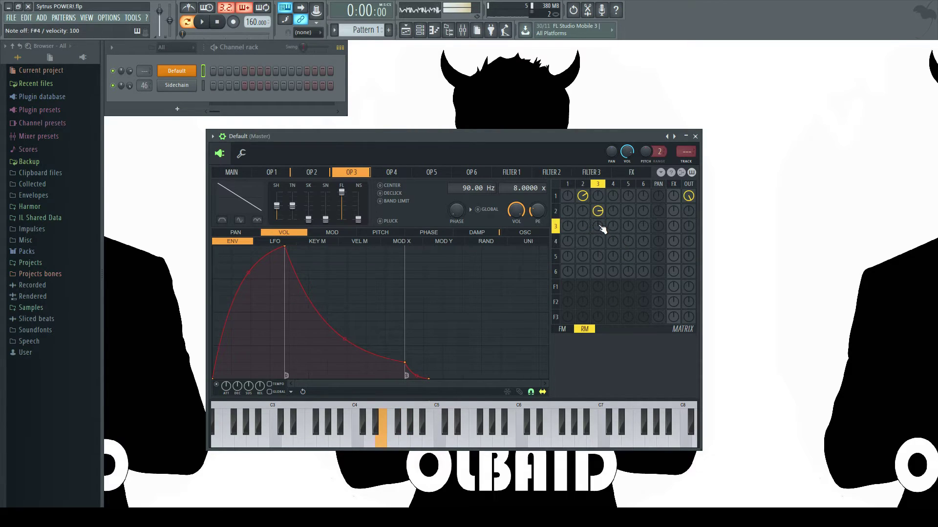
pyautogui.press('c')
pyautogui.press('b')
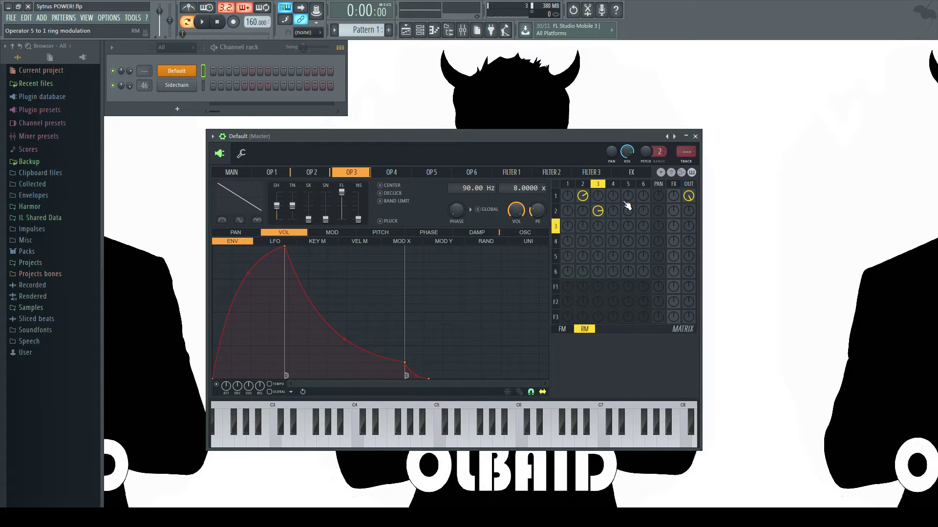
# Reset both ring modulation routings and operator 1's output level in the matrix
pyautogui.keyDown('alt'); pyautogui.click(599, 213); pyautogui.keyUp('alt')
pyautogui.keyDown('alt'); pyautogui.click(583, 199); pyautogui.keyUp('alt')
pyautogui.keyDown('alt'); pyautogui.click(689, 196); pyautogui.keyUp('alt')
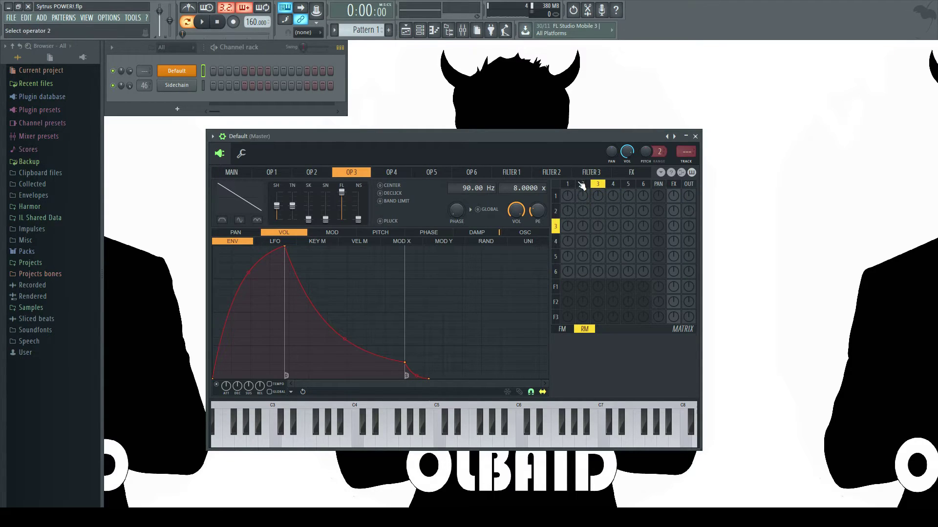
# Load the Default preset to reset the instrument, including operator 1's shape and routing
pyautogui.moveTo(569, 289); pyautogui.dragTo(569, 244)
pyautogui.click(272, 173)
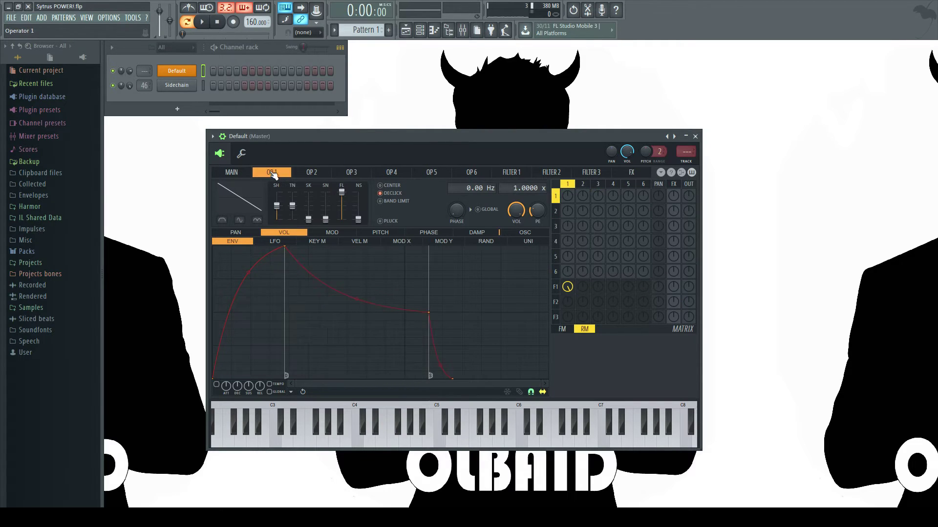
pyautogui.rightClick(666, 137)
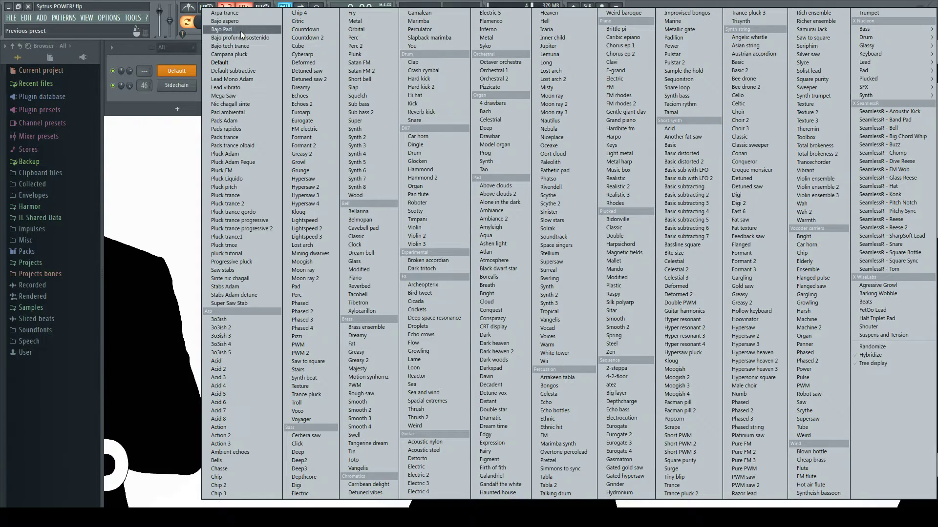
pyautogui.click(228, 62)
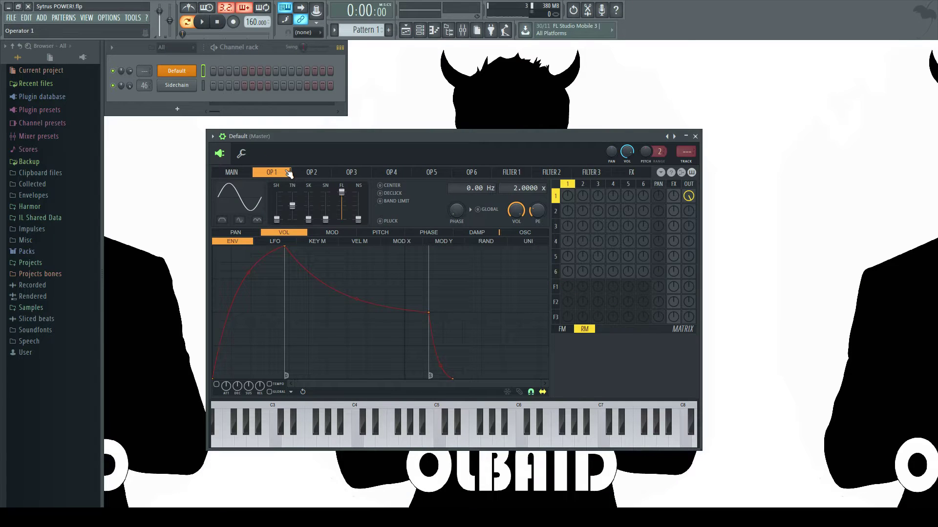
# Route operators 1, 3 and 4 into filter 1 and filter 1 to the output in the matrix, and play notes
pyautogui.click(568, 288)
pyautogui.moveTo(599, 289); pyautogui.dragTo(599, 259)
pyautogui.moveTo(612, 291); pyautogui.dragTo(613, 264)
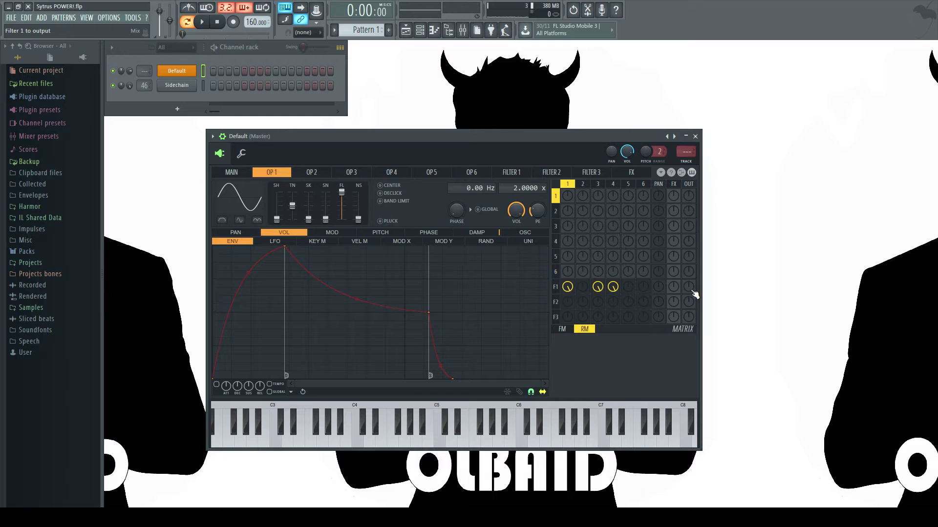
pyautogui.moveTo(689, 289); pyautogui.dragTo(689, 273)
pyautogui.press('c')
pyautogui.press('r')
pyautogui.press('q')
# Reset operator 3's and operator 4's sends into filter 1, and play notes through operator 1 alone
pyautogui.rightClick(614, 289)
pyautogui.rightClick(601, 290)
pyautogui.press('w')
pyautogui.press('x')
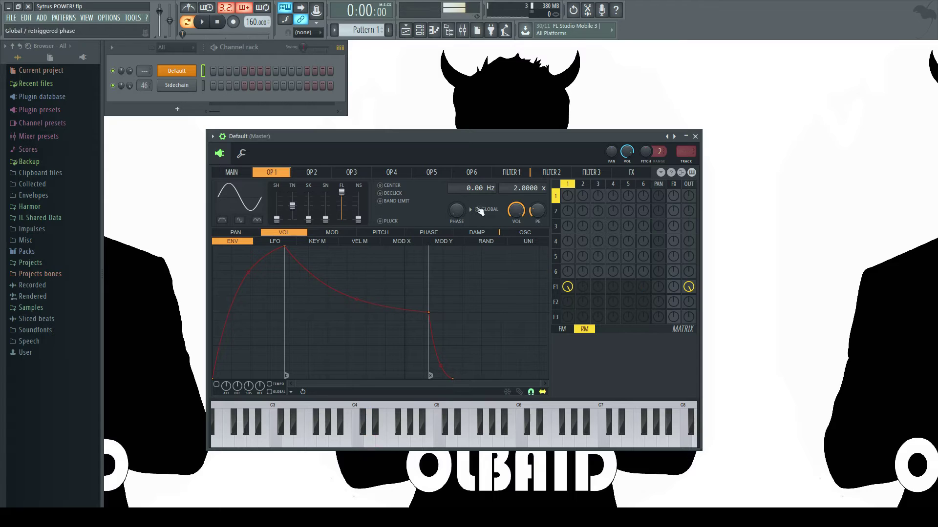
# Look through the settings pages of filters 1, 2 and 3
pyautogui.click(513, 173)
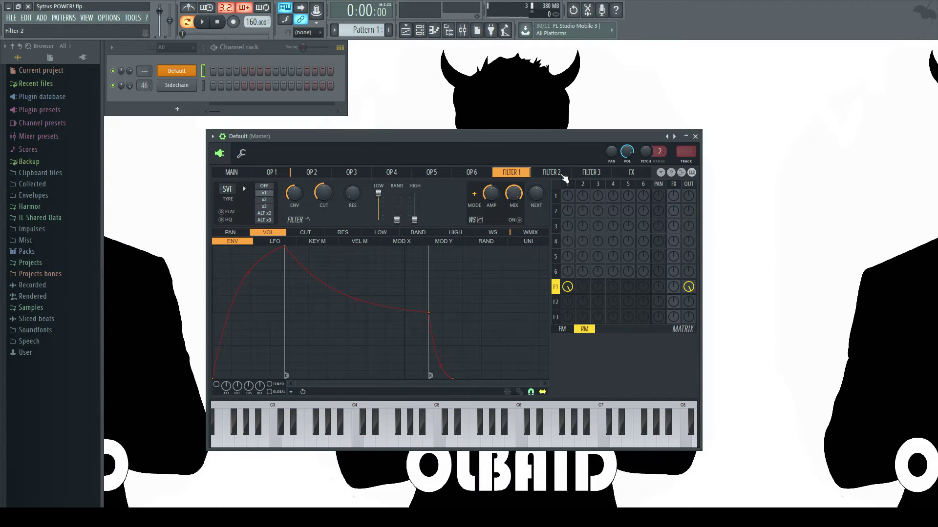
pyautogui.click(555, 175)
pyautogui.click(588, 176)
pyautogui.click(553, 180)
pyautogui.click(513, 176)
pyautogui.click(554, 176)
pyautogui.click(586, 176)
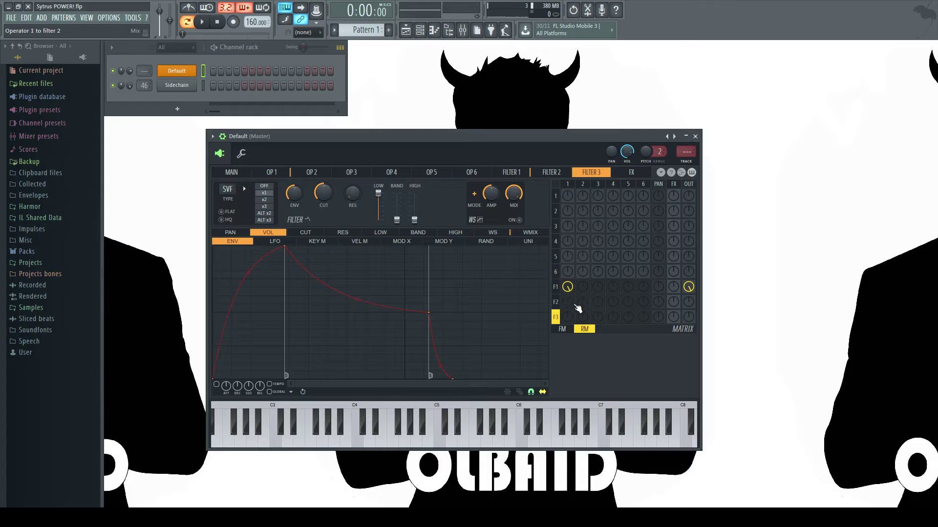
# Set operator 1's oscillator shape to 50% for a sawtooth wave
pyautogui.click(272, 173)
pyautogui.moveTo(283, 222); pyautogui.dragTo(284, 209)
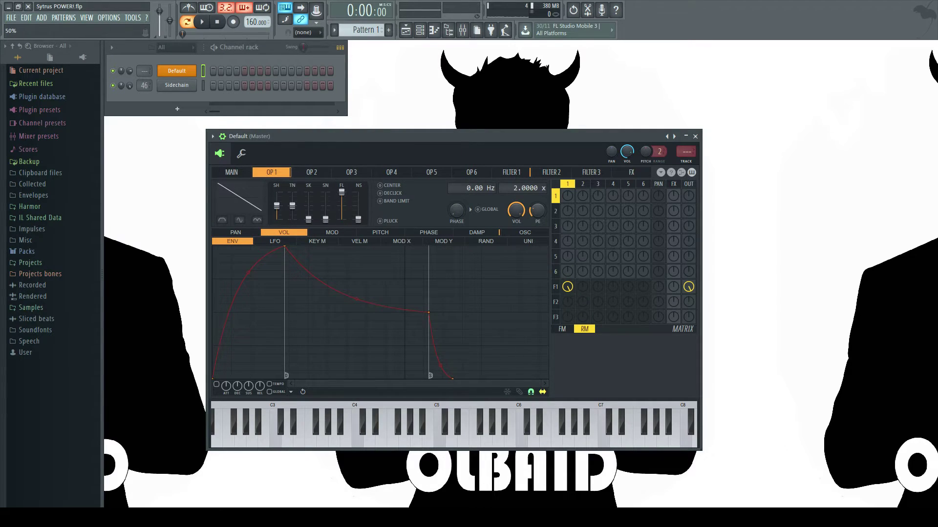
# Try routing operator 1 into filters 2 and 3 as well, and clear those sends and the filter outputs
pyautogui.click(522, 173)
pyautogui.moveTo(568, 303); pyautogui.dragTo(568, 273)
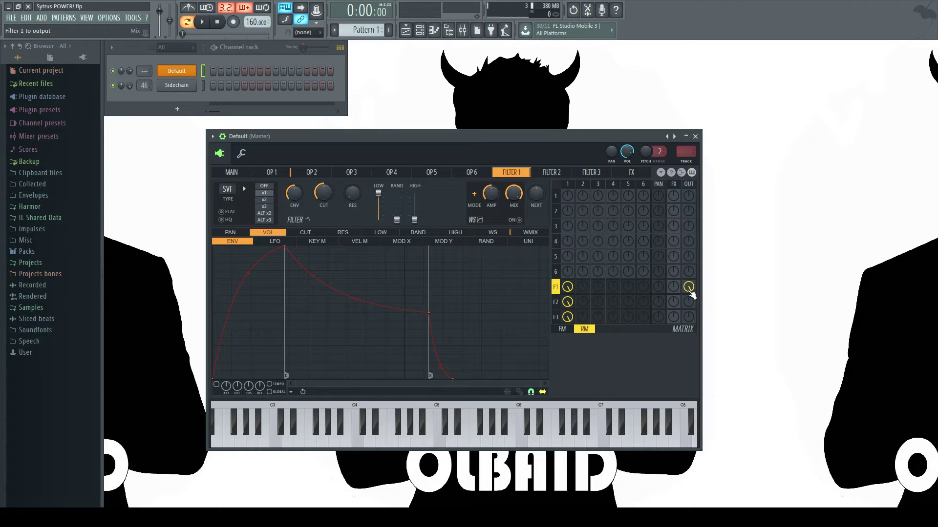
pyautogui.moveTo(688, 291); pyautogui.dragTo(688, 307)
pyautogui.moveTo(567, 301); pyautogui.dragTo(572, 321)
# Chain the three filters in series by setting the send to the next filter to 100% on filters 1 and 2
pyautogui.moveTo(536, 198); pyautogui.dragTo(536, 176)
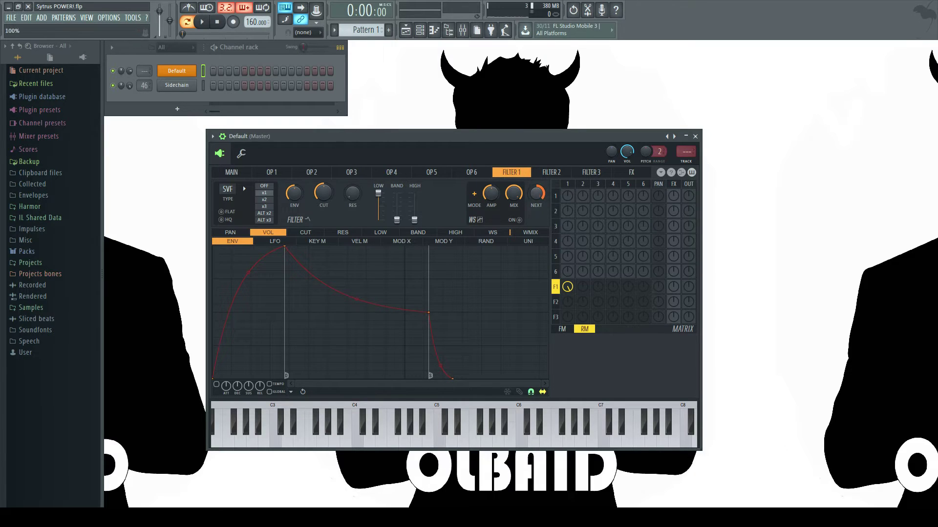
pyautogui.click(554, 174)
pyautogui.moveTo(534, 196); pyautogui.dragTo(534, 176)
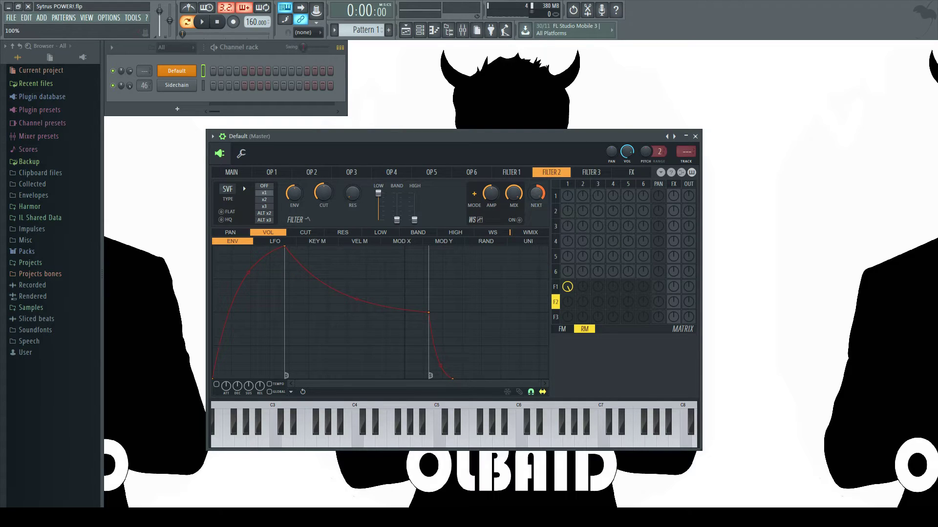
pyautogui.click(594, 173)
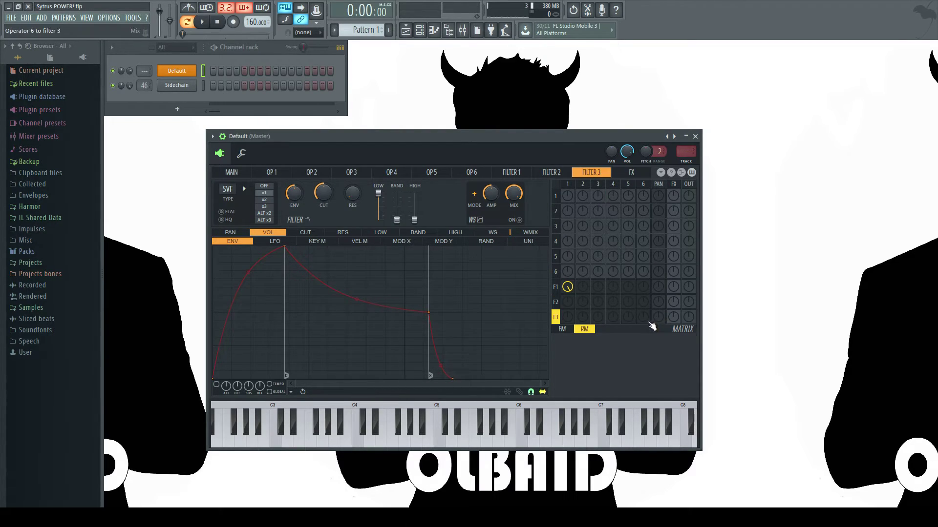
# Try output levels on all three filters while playing, and keep only filter 1 routed to the output at full level, fed by operator 1
pyautogui.moveTo(688, 318)
pyautogui.mouseDown()
pyautogui.moveTo(688, 297)
pyautogui.moveTo(688, 313)
pyautogui.mouseUp()
pyautogui.rightClick(688, 317)
pyautogui.moveTo(688, 302); pyautogui.dragTo(688, 330)
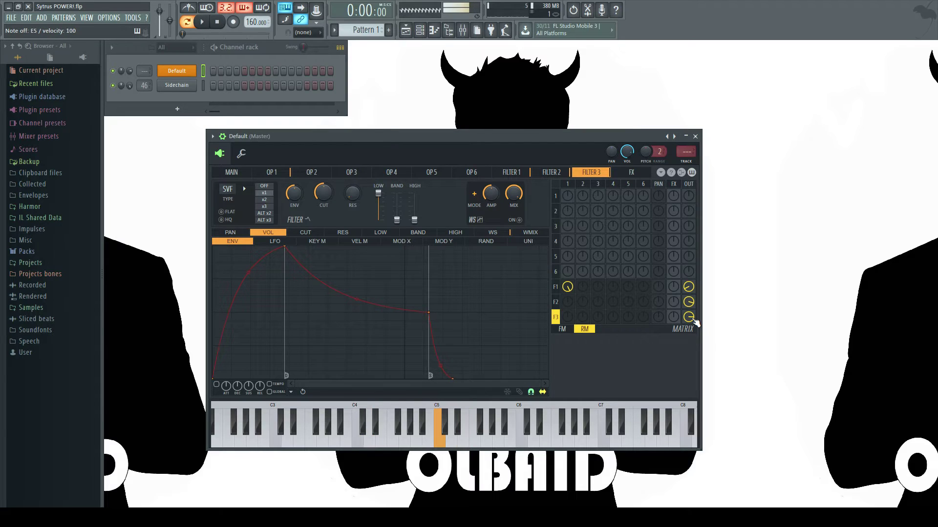
pyautogui.keyDown('alt'); pyautogui.click(689, 318); pyautogui.keyUp('alt')
pyautogui.keyDown('alt'); pyautogui.click(690, 306); pyautogui.keyUp('alt')
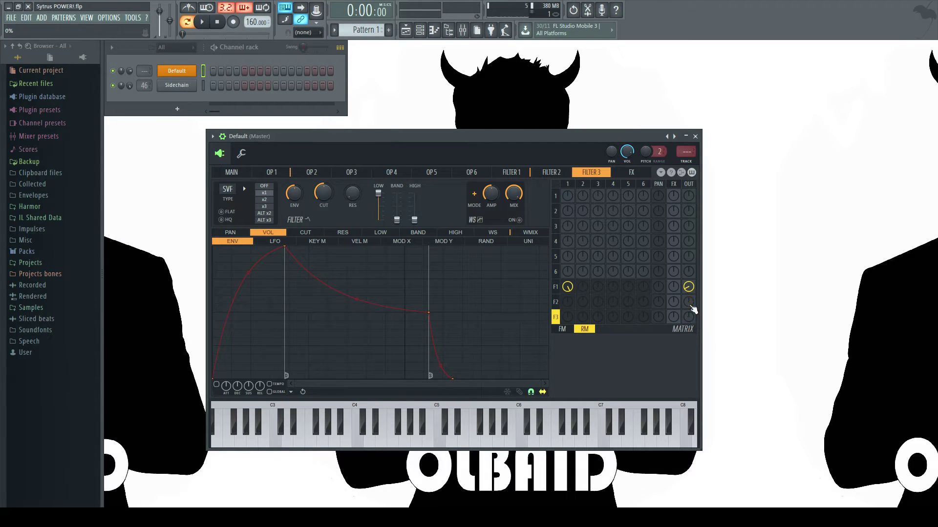
pyautogui.keyDown('alt'); pyautogui.click(567, 287); pyautogui.keyUp('alt')
pyautogui.moveTo(567, 289); pyautogui.dragTo(567, 274)
# Open filter 1's settings and examine the list of available filter types
pyautogui.click(512, 173)
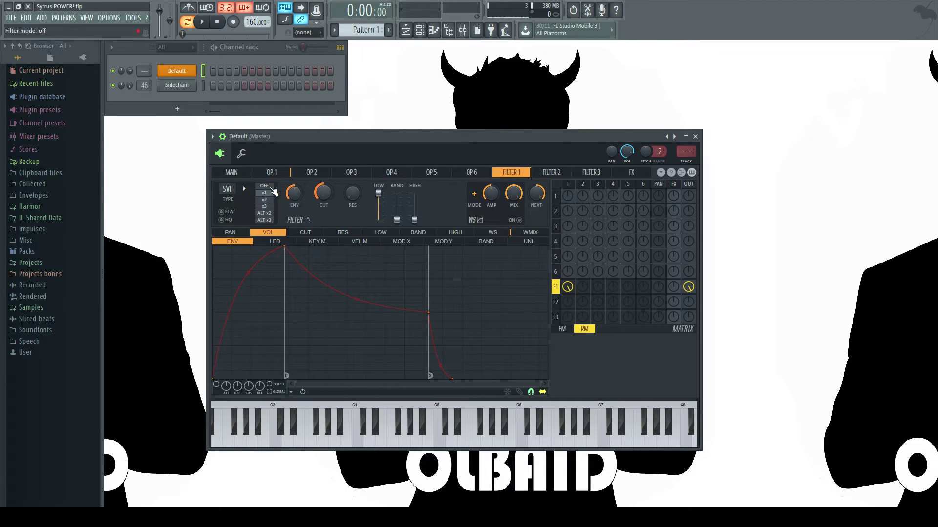
pyautogui.click(229, 189)
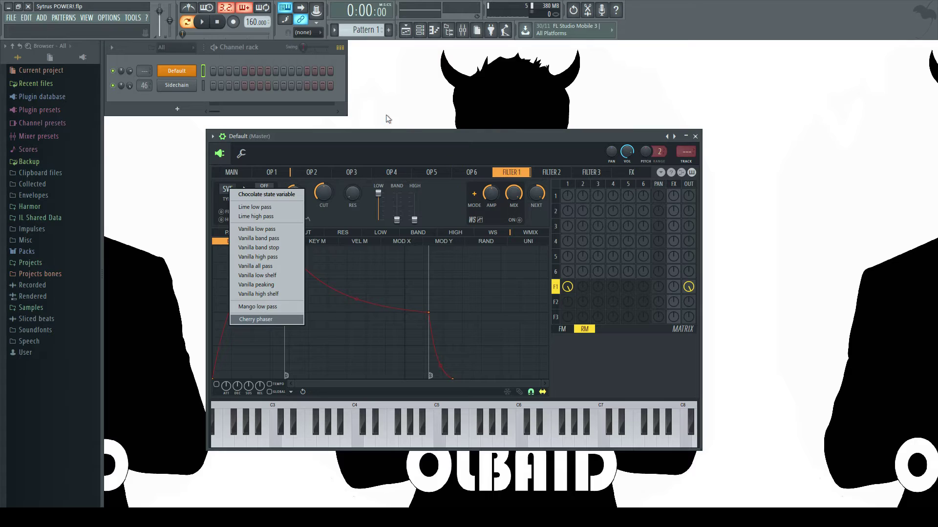
pyautogui.click(356, 136)
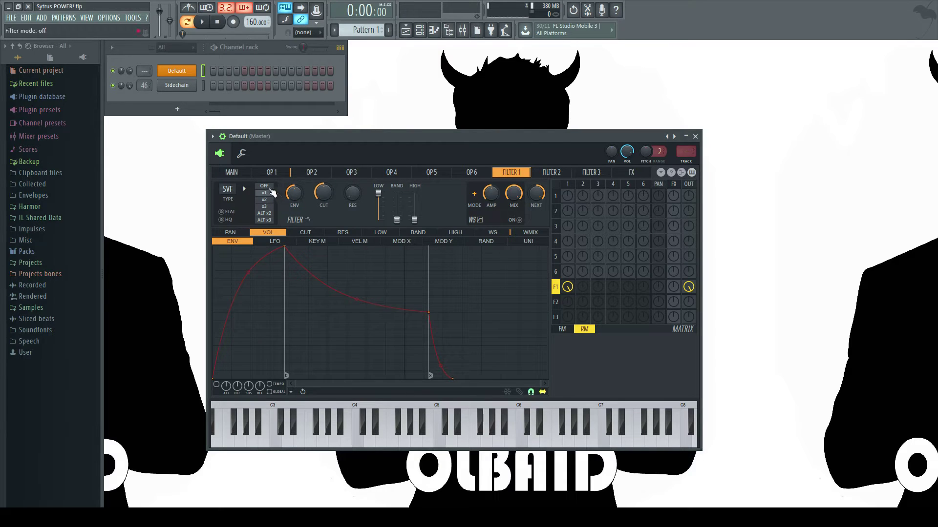
# Switch filter 1's mode through x1, x2 and ALT x2, ending on ALT x3
pyautogui.click(268, 193)
pyautogui.click(273, 200)
pyautogui.click(268, 213)
pyautogui.click(269, 219)
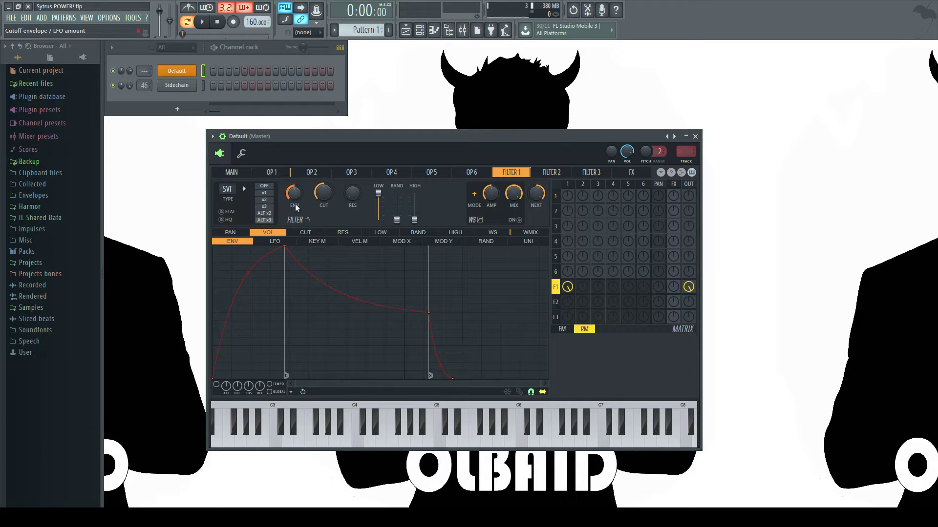
pyautogui.click(269, 200)
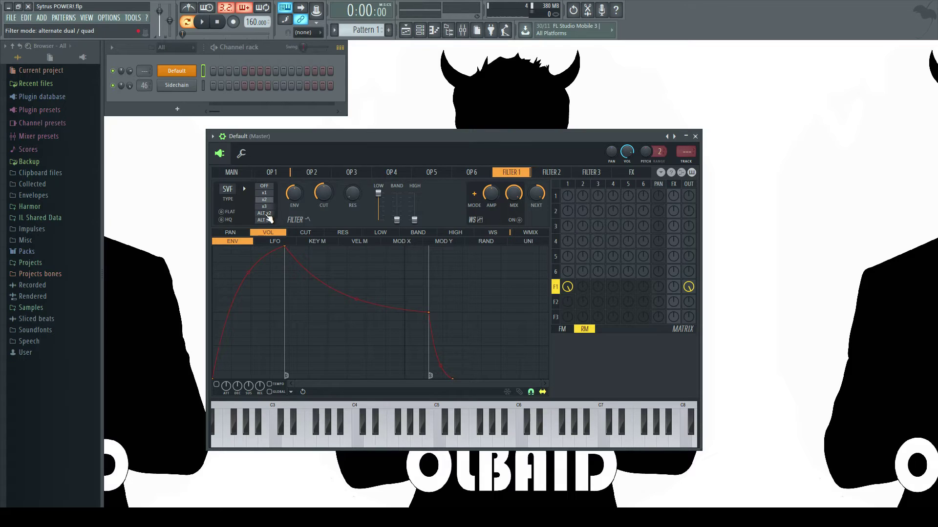
pyautogui.click(269, 214)
pyautogui.click(269, 220)
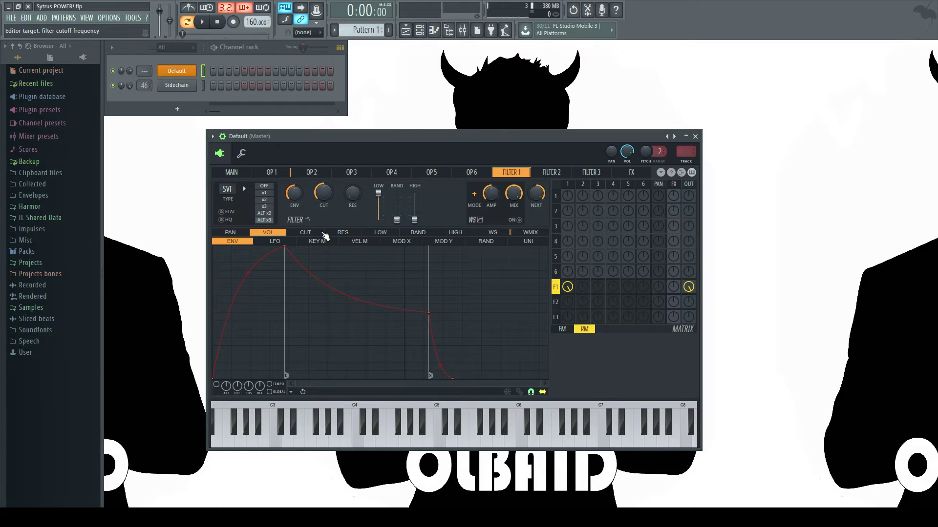
# Compare operator 6's settings with those of filter 1
pyautogui.click(483, 179)
pyautogui.click(500, 179)
pyautogui.click(473, 174)
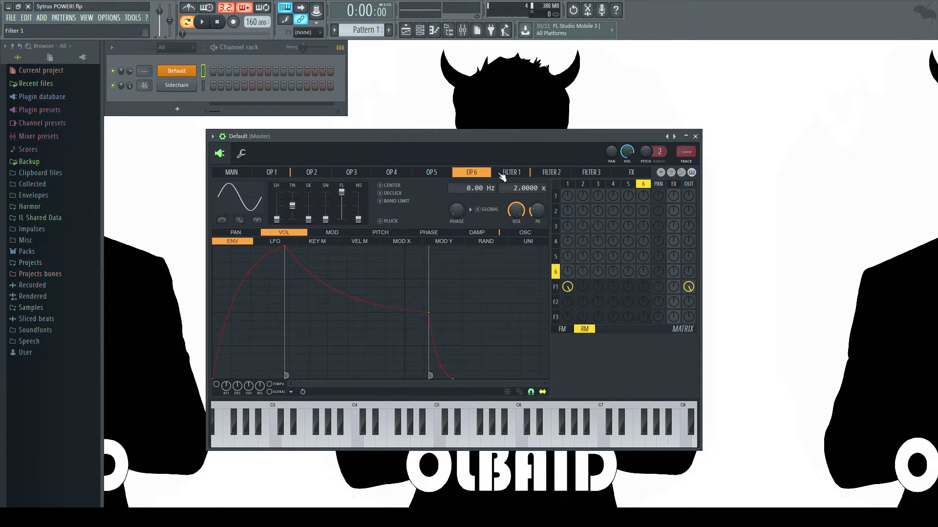
pyautogui.click(513, 175)
pyautogui.click(475, 178)
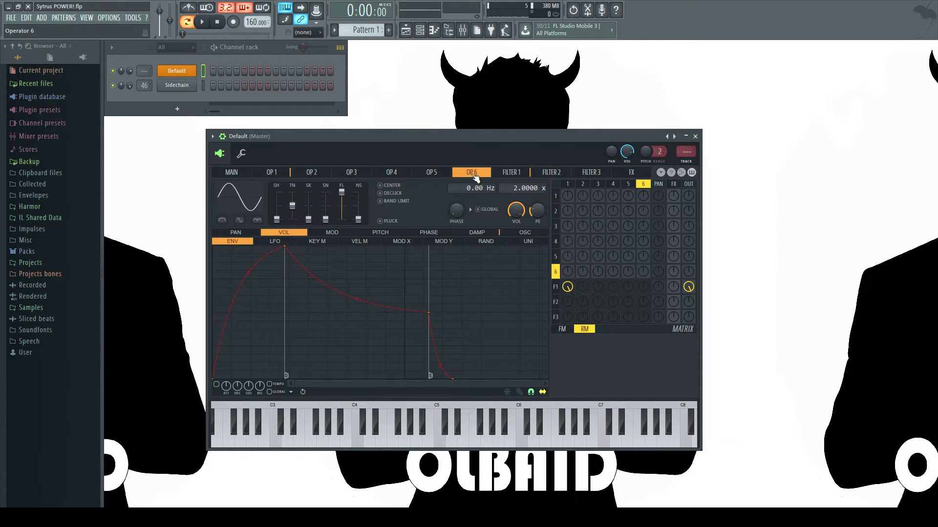
pyautogui.click(508, 177)
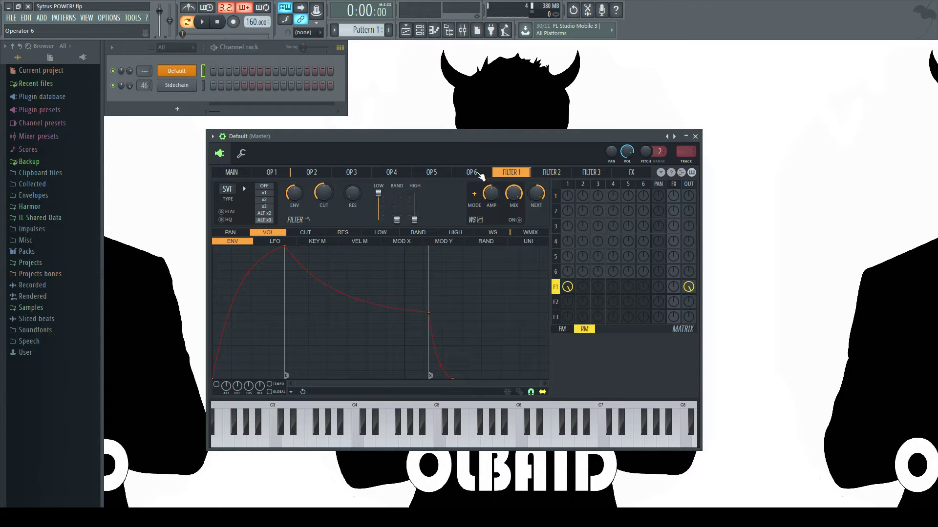
pyautogui.click(477, 174)
pyautogui.click(518, 175)
pyautogui.click(483, 175)
pyautogui.click(501, 174)
# Try the Lime high pass type on filter 1 and return to Chocolate state variable
pyautogui.click(242, 186)
pyautogui.click(266, 196)
pyautogui.click(242, 190)
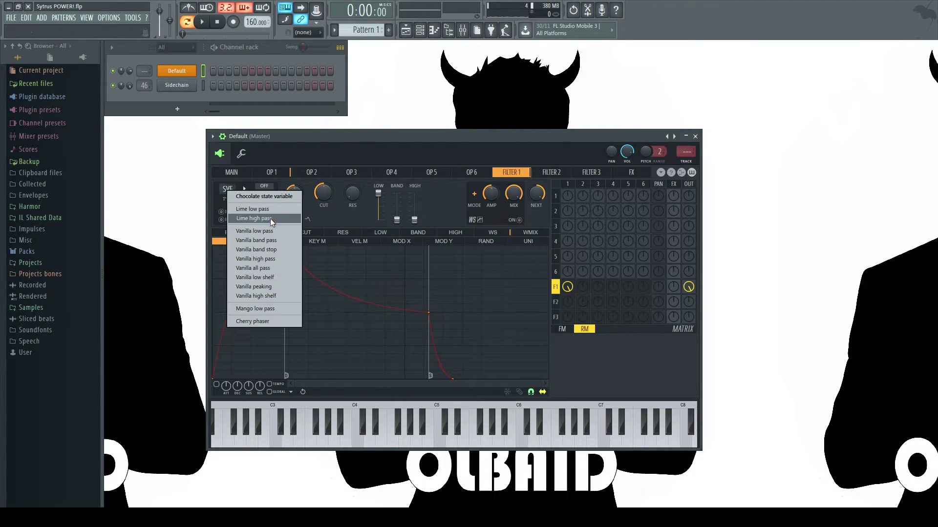
pyautogui.click(270, 217)
pyautogui.click(227, 189)
pyautogui.click(254, 197)
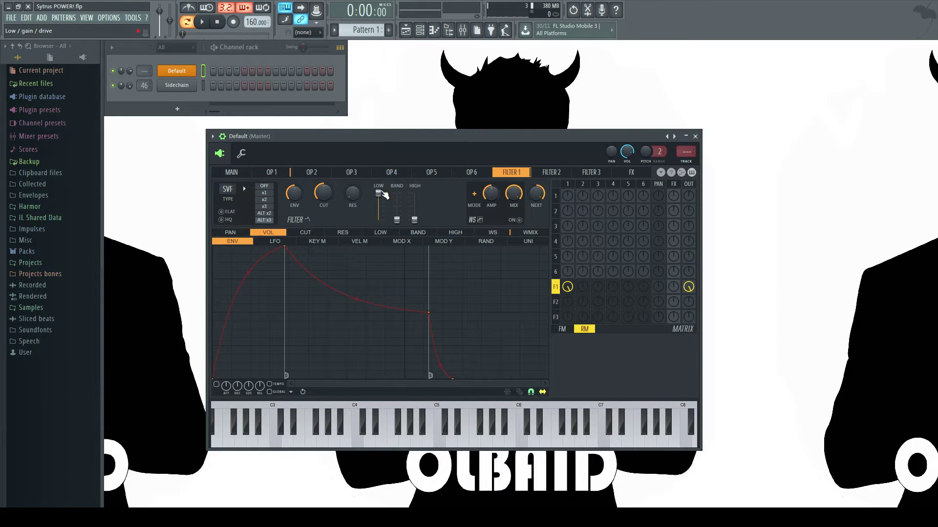
# Play a note through filter 1 and lower its low level to zero
pyautogui.moveTo(378, 195)
pyautogui.mouseDown()
pyautogui.moveTo(378, 219)
pyautogui.moveTo(379, 194)
pyautogui.mouseUp()
pyautogui.press('z')
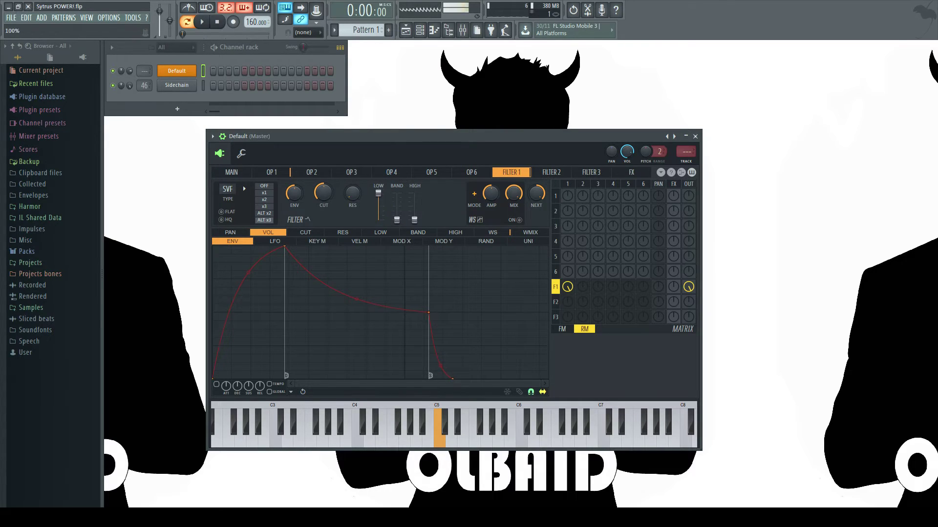
pyautogui.moveTo(385, 201); pyautogui.dragTo(391, 223)
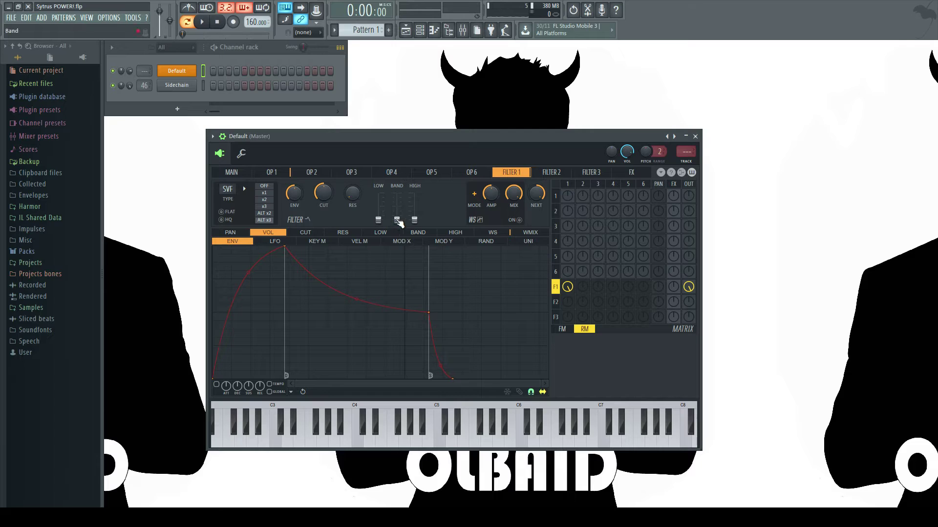
# Raise filter 1's band level to full and its high level to about half while playing notes
pyautogui.press('z')
pyautogui.press('z')
pyautogui.moveTo(397, 220)
pyautogui.mouseDown()
pyautogui.moveTo(396, 193)
pyautogui.moveTo(397, 220)
pyautogui.moveTo(414, 194)
pyautogui.moveTo(414, 220)
pyautogui.mouseUp()
pyautogui.press('z')
pyautogui.moveTo(397, 220); pyautogui.dragTo(414, 207)
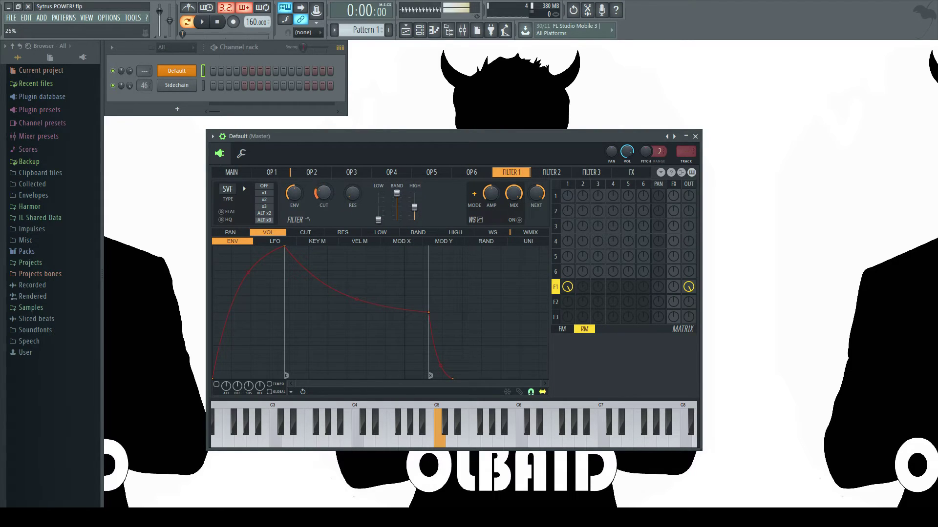
# Sweep filter 1's cutoff and raise its resonance, and lower the band and high levels to zero
pyautogui.moveTo(323, 193); pyautogui.dragTo(352, 159)
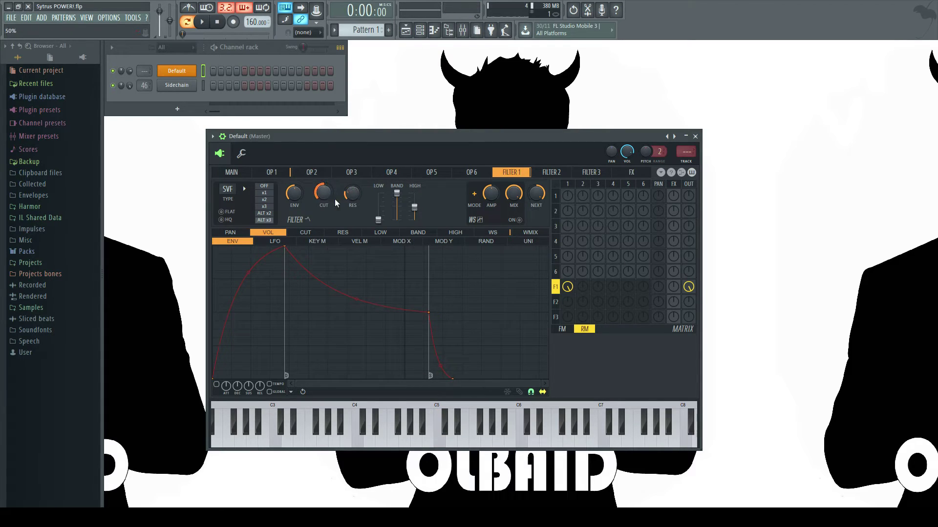
pyautogui.moveTo(398, 204); pyautogui.dragTo(398, 230)
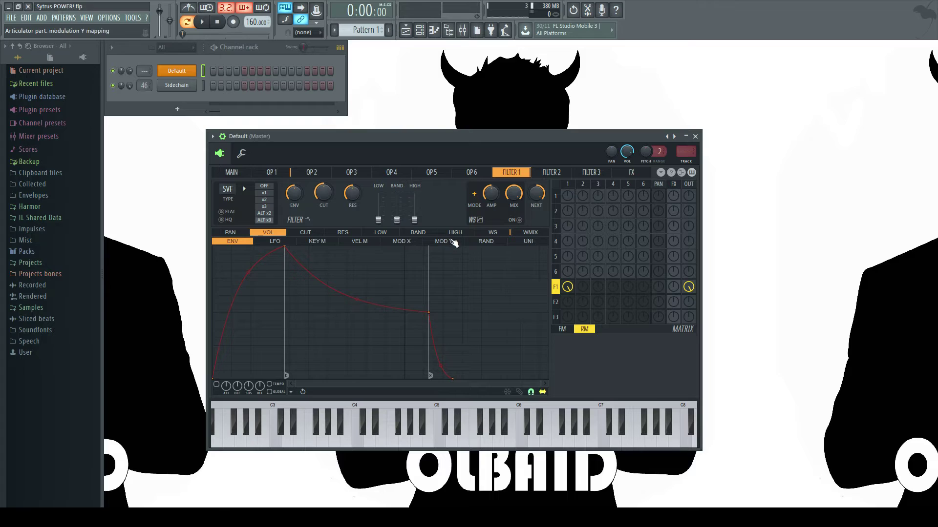
# Look through the envelopes for filter 1's low, band and high levels
pyautogui.click(393, 234)
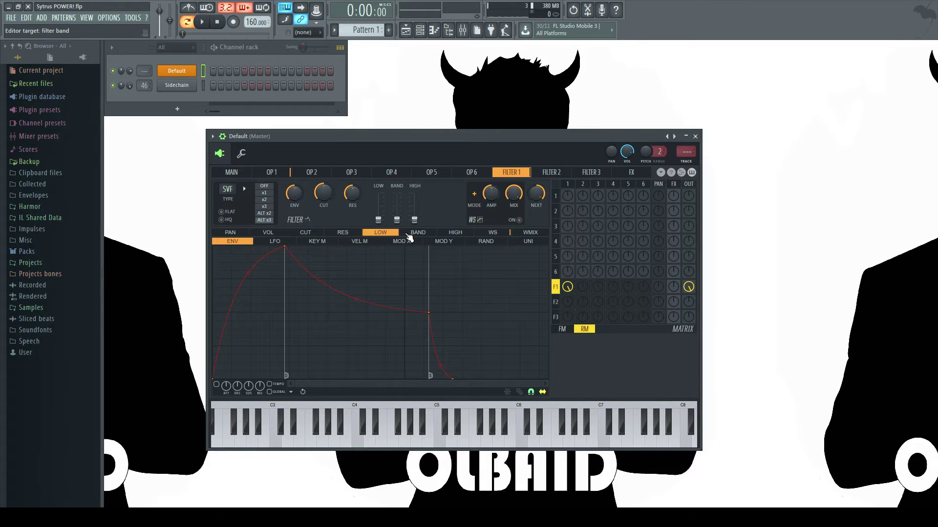
pyautogui.click(421, 234)
pyautogui.click(455, 233)
pyautogui.click(424, 234)
pyautogui.click(384, 233)
# Try Vanilla low pass, Lime low pass and Cherry phaser as filter 1's type, and return to Chocolate state variable
pyautogui.click(230, 189)
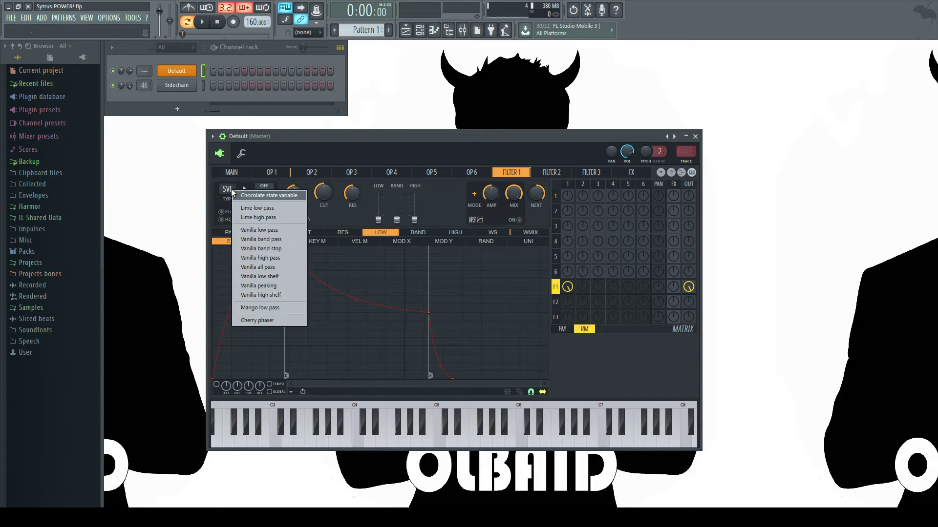
pyautogui.click(278, 232)
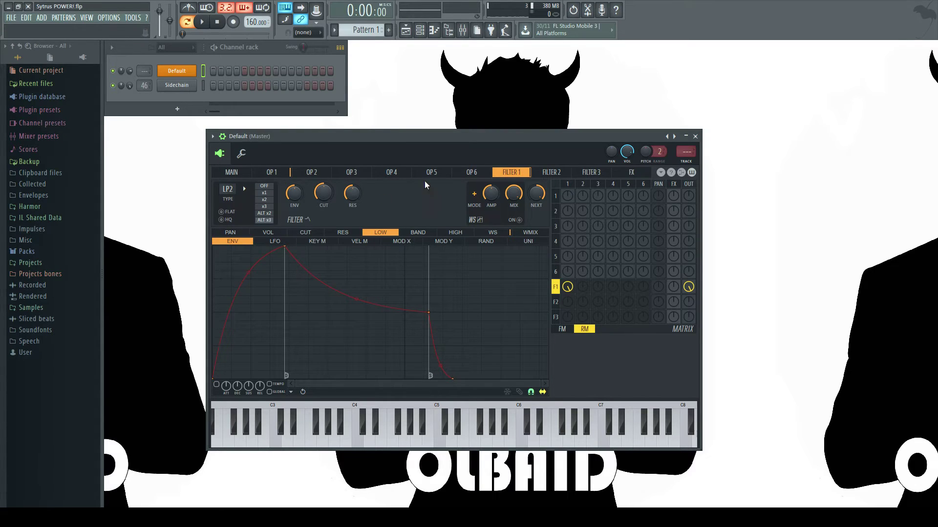
pyautogui.click(227, 189)
pyautogui.click(241, 208)
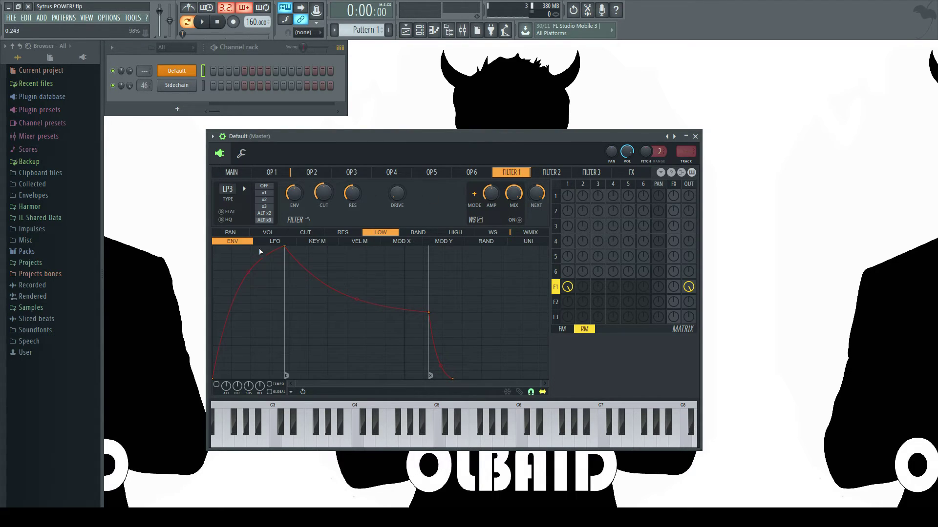
pyautogui.click(229, 189)
pyautogui.click(270, 319)
pyautogui.rightClick(226, 191)
pyautogui.click(261, 199)
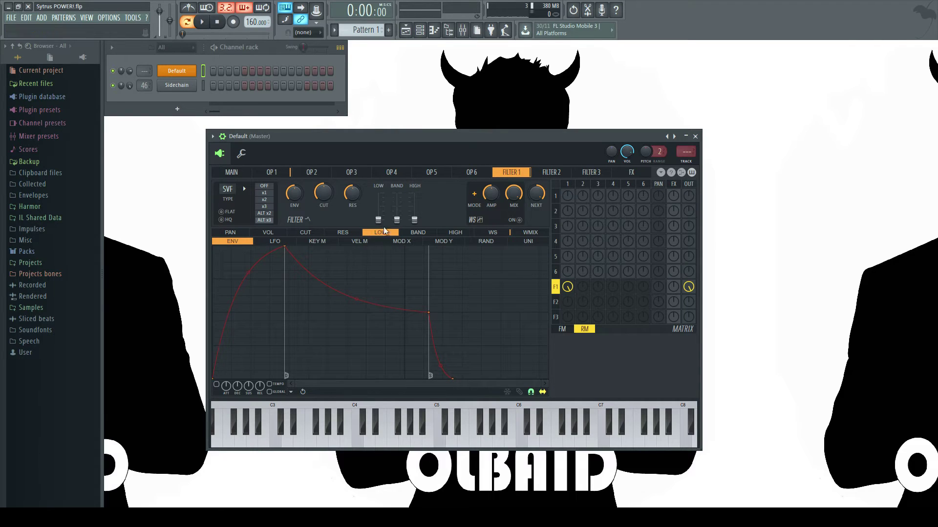
# Raise filter 1's low, band and high levels to full and enable the low envelope with its sustain point deleted
pyautogui.moveTo(378, 220); pyautogui.dragTo(414, 194)
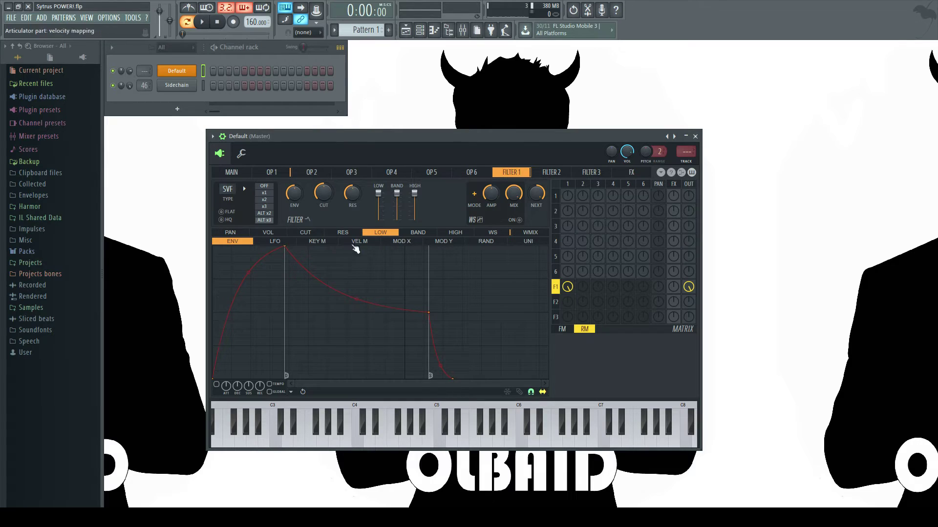
pyautogui.click(217, 385)
pyautogui.moveTo(429, 313); pyautogui.dragTo(344, 331)
pyautogui.moveTo(356, 377); pyautogui.dragTo(404, 379)
pyautogui.rightClick(332, 330)
pyautogui.click(382, 341)
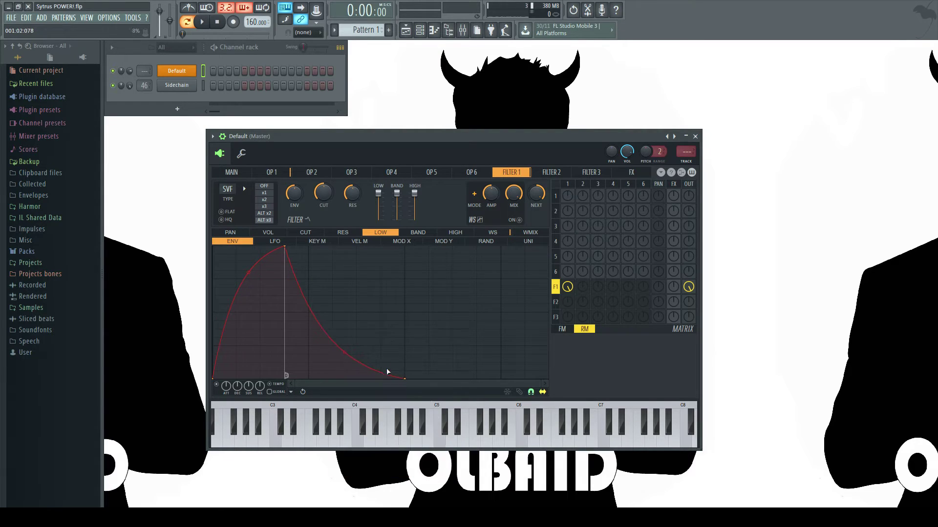
# Lower filter 1's band and high levels to zero and play C5 to hear the low envelope
pyautogui.moveTo(399, 206); pyautogui.dragTo(415, 220)
pyautogui.press('q')
pyautogui.press('q')
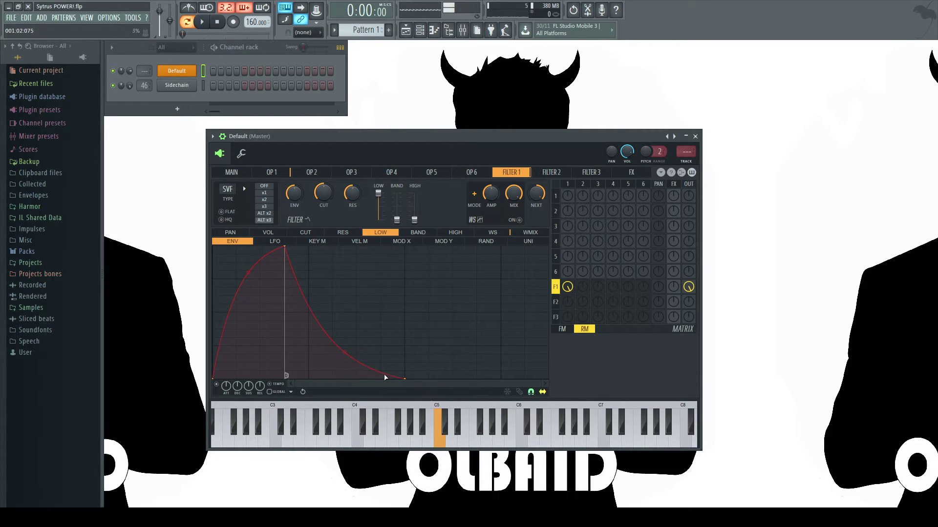
# Reshape filter 1's band envelope without a sustain point into a long, late-rising attack, and raise the band and high levels to full
pyautogui.click(418, 233)
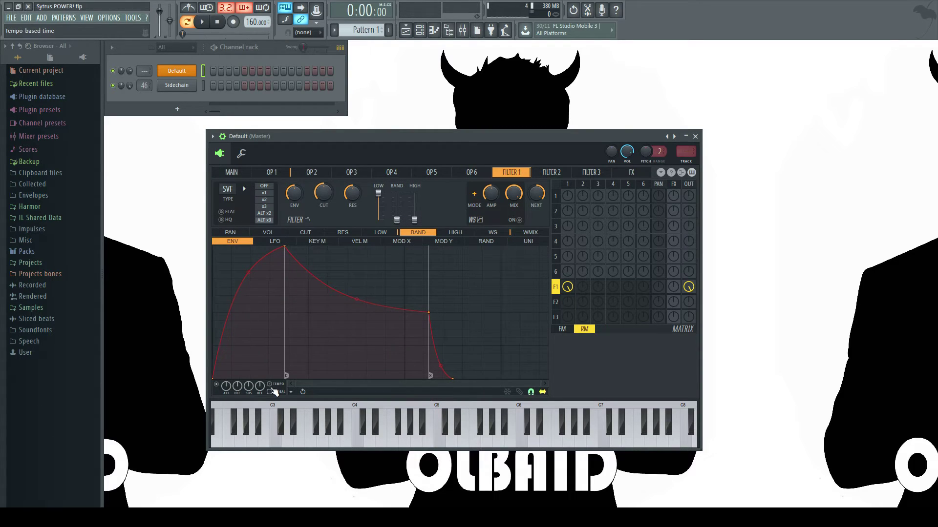
pyautogui.rightClick(428, 312)
pyautogui.click(448, 327)
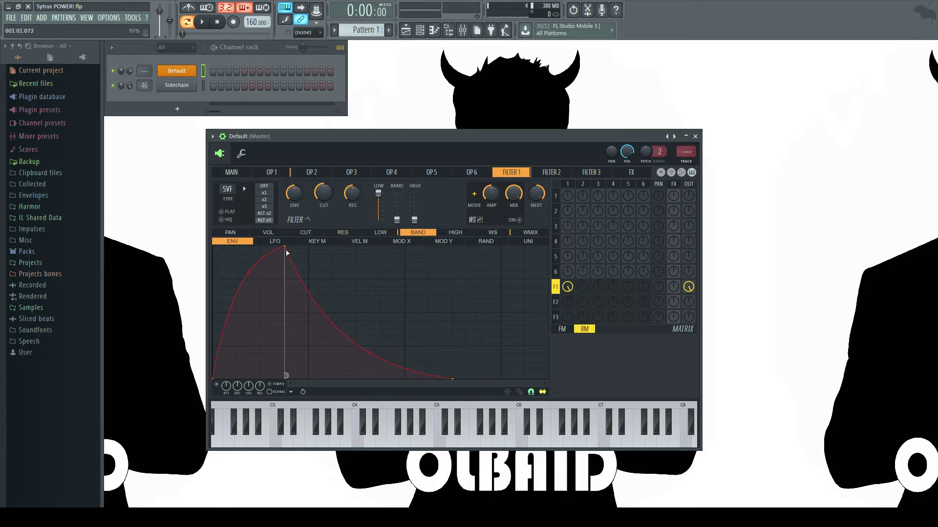
pyautogui.moveTo(281, 252); pyautogui.dragTo(500, 248)
pyautogui.moveTo(356, 272); pyautogui.dragTo(356, 351)
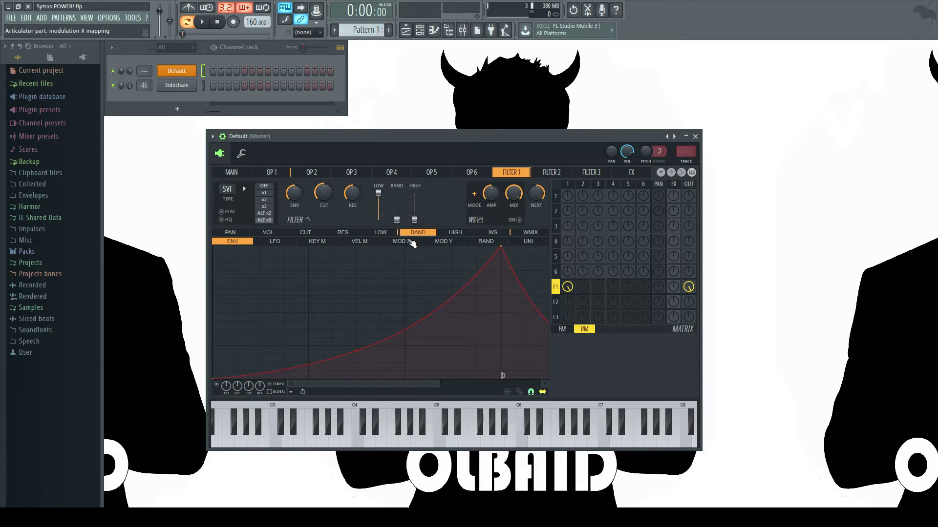
pyautogui.moveTo(396, 219); pyautogui.dragTo(415, 193)
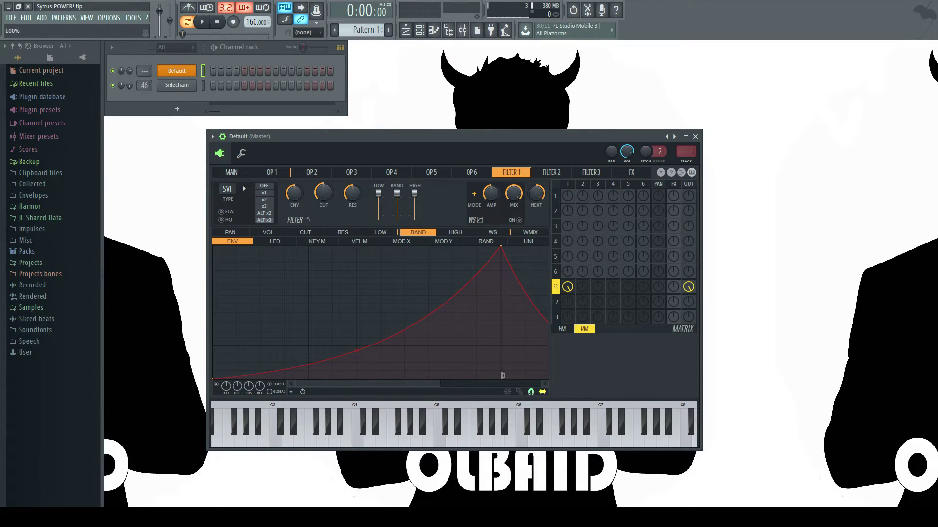
# Enable filter 1's high envelope and delete its sustain point
pyautogui.click(456, 233)
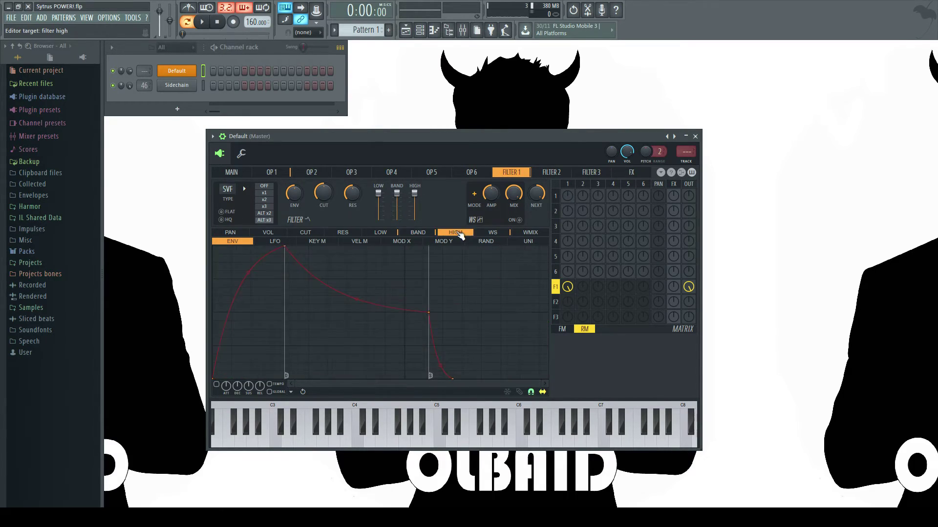
pyautogui.click(221, 386)
pyautogui.rightClick(428, 313)
pyautogui.click(449, 326)
# Compare filter 1's low and band envelopes, and give the high envelope an earlier peak and a steeper decay
pyautogui.scroll(2, 418, 235)
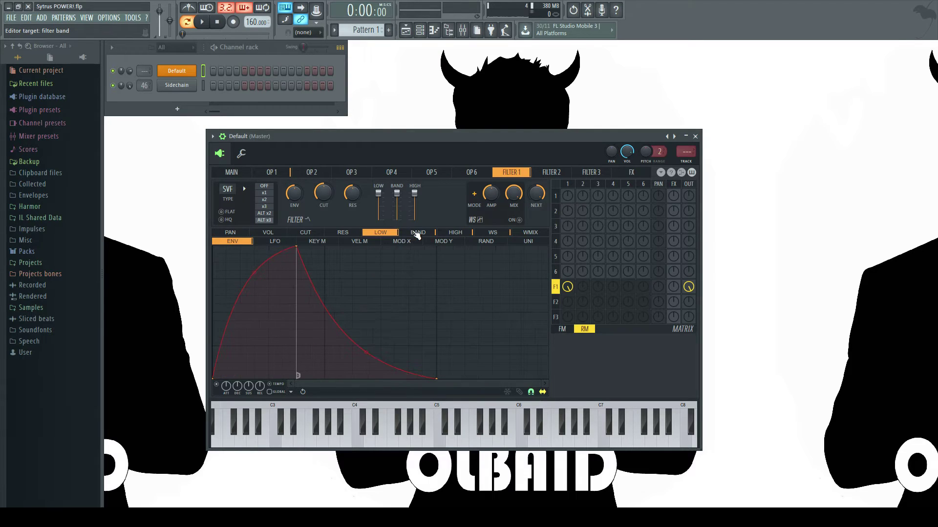
pyautogui.scroll(-2, 420, 235)
pyautogui.scroll(1, 421, 235)
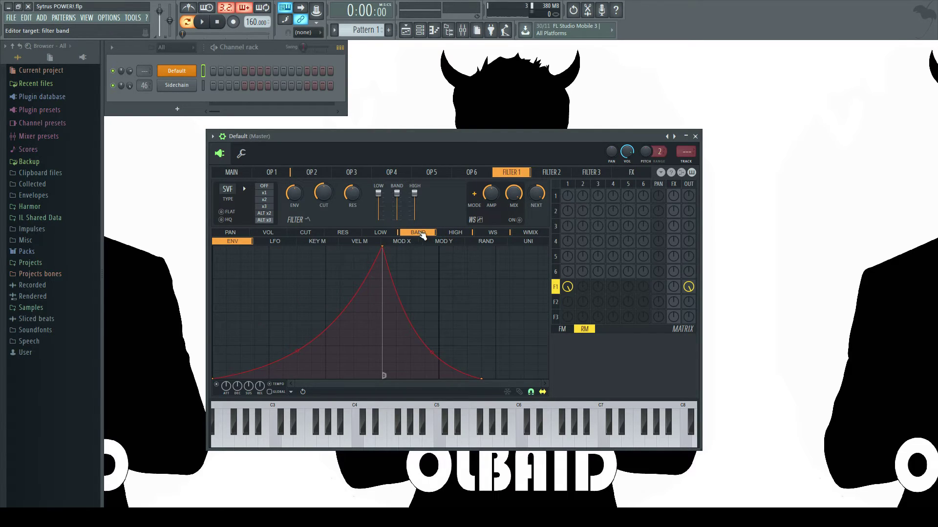
pyautogui.click(381, 233)
pyautogui.click(416, 233)
pyautogui.click(454, 234)
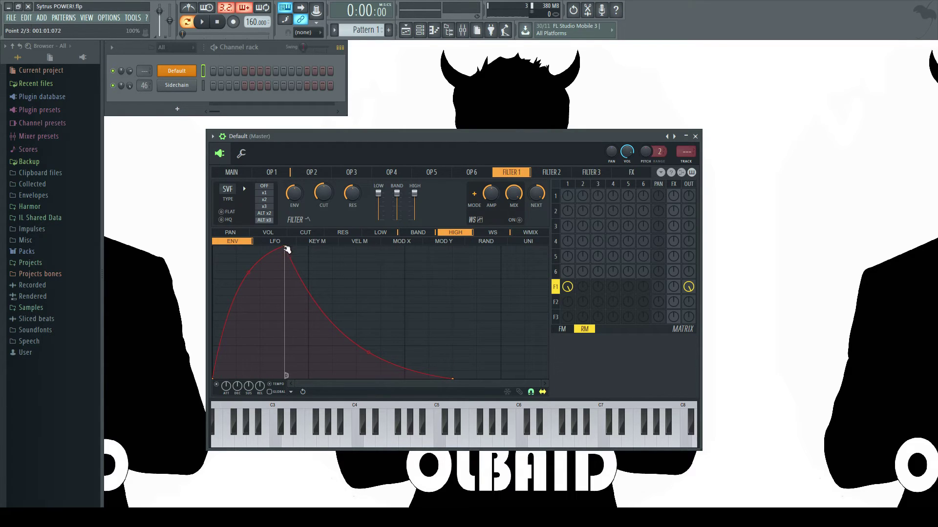
pyautogui.moveTo(284, 247); pyautogui.dragTo(236, 247)
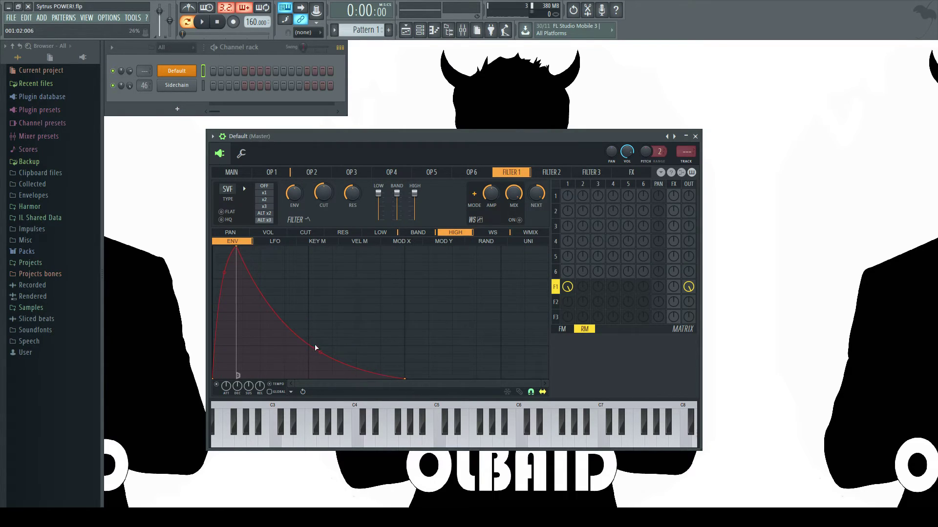
pyautogui.moveTo(315, 348); pyautogui.dragTo(318, 377)
# Move the peaks of filter 1's low and band envelopes later and play C4 to hear them
pyautogui.click(418, 233)
pyautogui.click(381, 232)
pyautogui.moveTo(299, 248); pyautogui.dragTo(323, 247)
pyautogui.click(418, 233)
pyautogui.moveTo(383, 248); pyautogui.dragTo(425, 248)
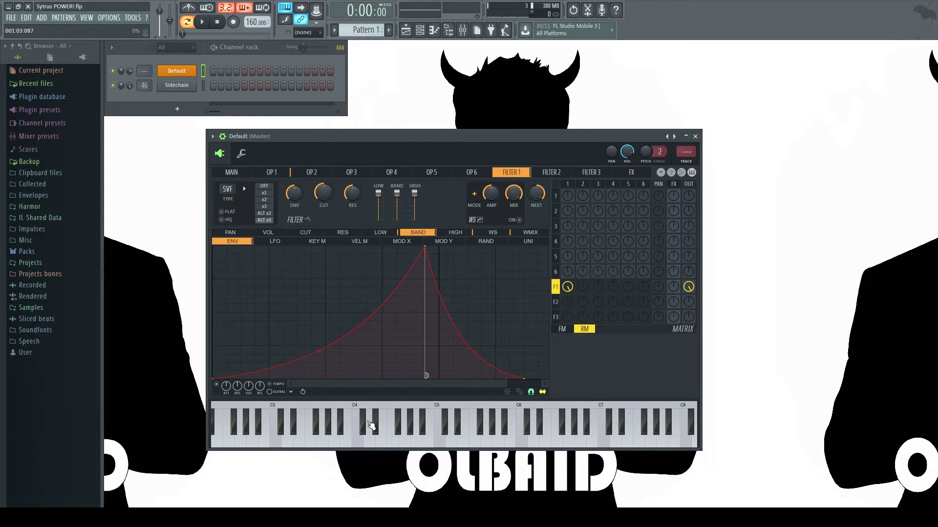
pyautogui.click(359, 439)
pyautogui.click(359, 444)
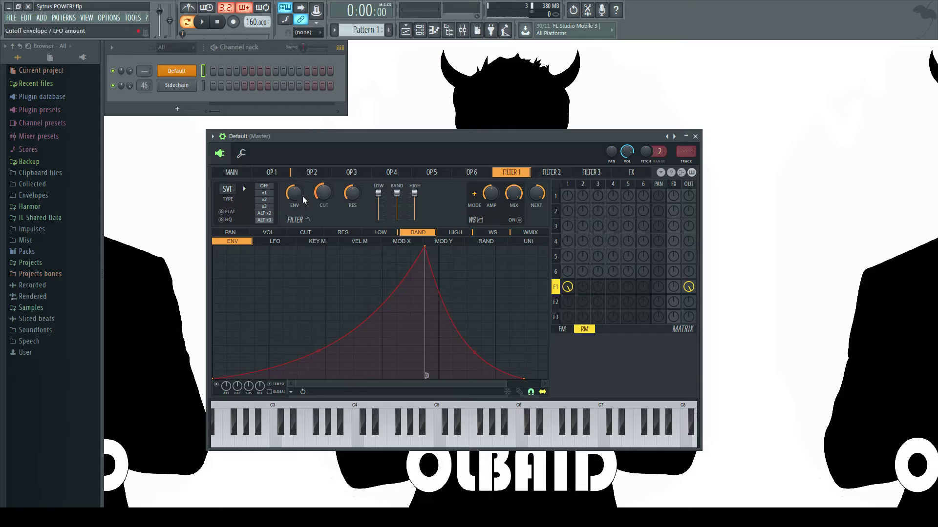
# Turn on filter 1's Flat option, vary the resonance while playing C5 and C4, and turn Flat off
pyautogui.click(232, 213)
pyautogui.moveTo(352, 192); pyautogui.dragTo(352, 217)
pyautogui.press('q')
pyautogui.press('q')
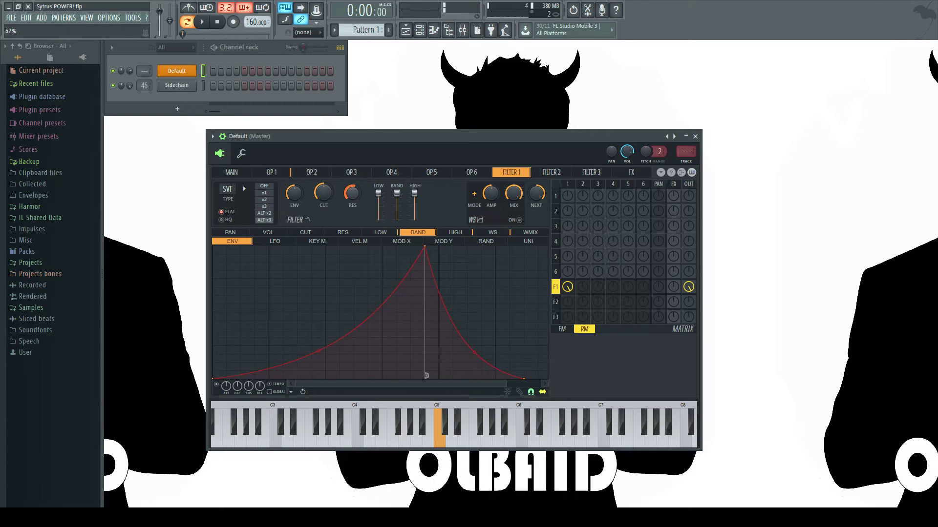
pyautogui.press('z')
pyautogui.press('z')
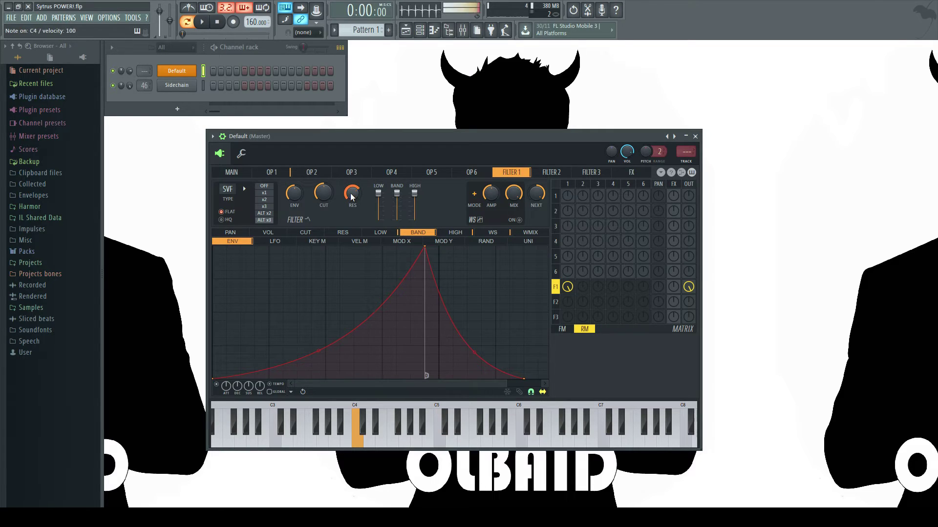
pyautogui.click(232, 213)
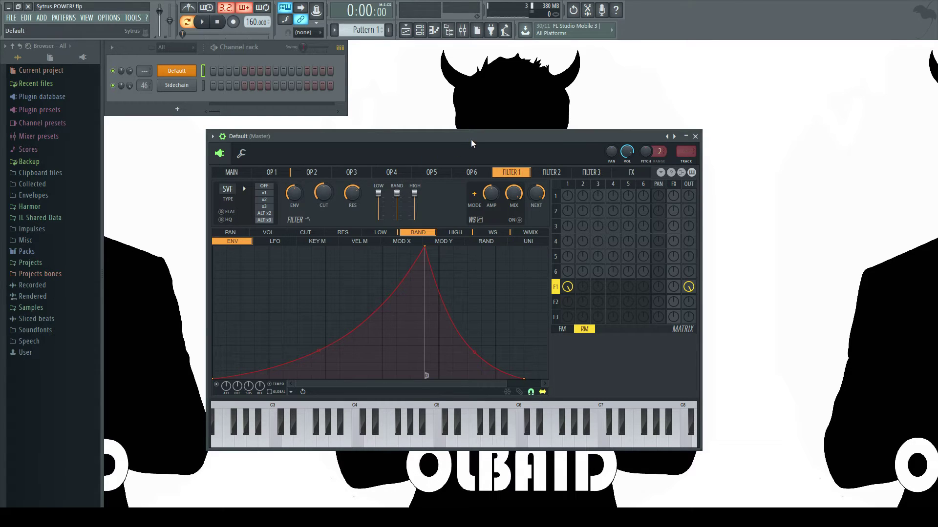
# Reload the Default preset to reset all Sytrus settings
pyautogui.moveTo(471, 138); pyautogui.dragTo(463, 138)
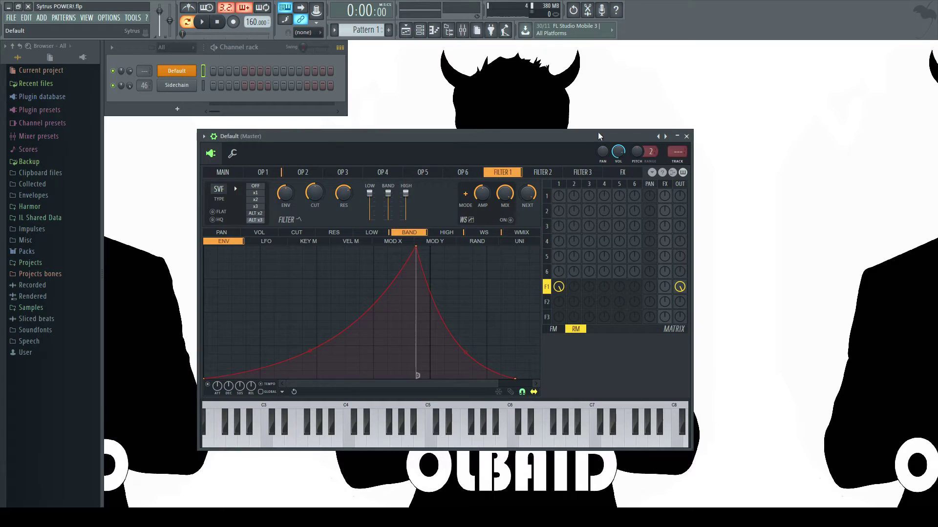
pyautogui.rightClick(666, 136)
pyautogui.click(219, 72)
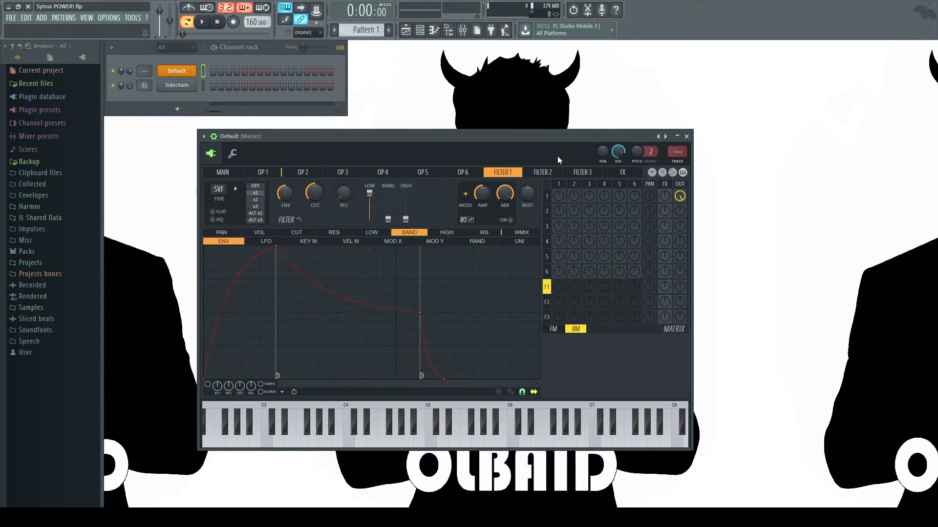
# Route operator 1 only through filter 1 to the output, and set operator 1's shape to 50% for a saw wave
pyautogui.click(558, 286)
pyautogui.click(680, 287)
pyautogui.click(262, 172)
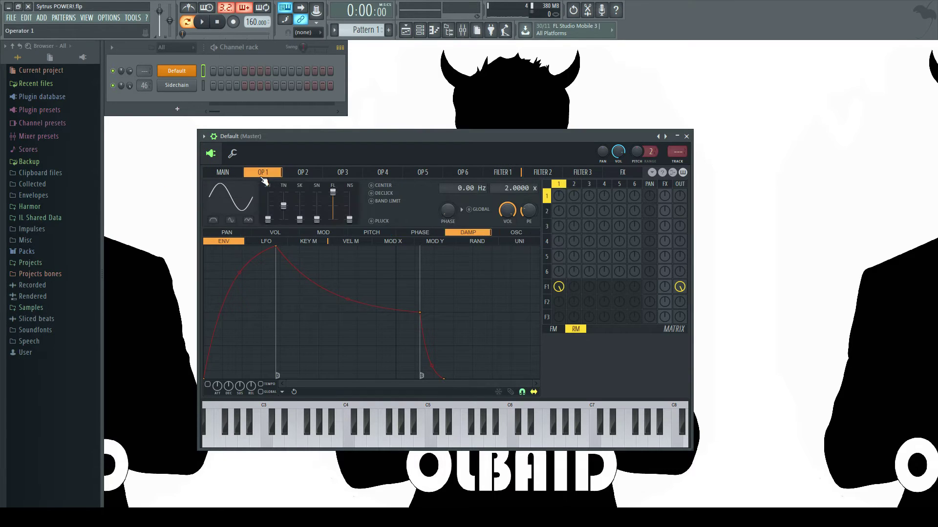
pyautogui.moveTo(267, 219); pyautogui.dragTo(268, 206)
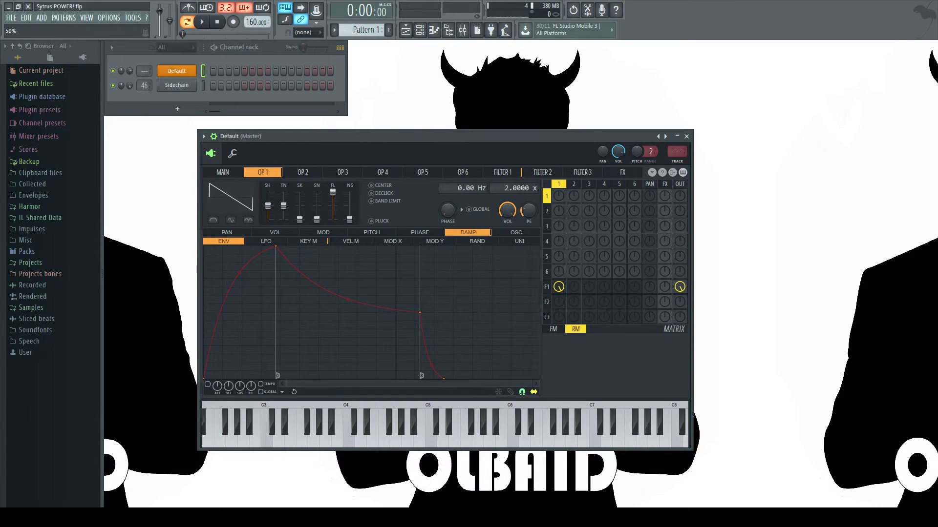
# Try Mango low pass as filter 1's type and raise its drive while playing C4
pyautogui.click(498, 175)
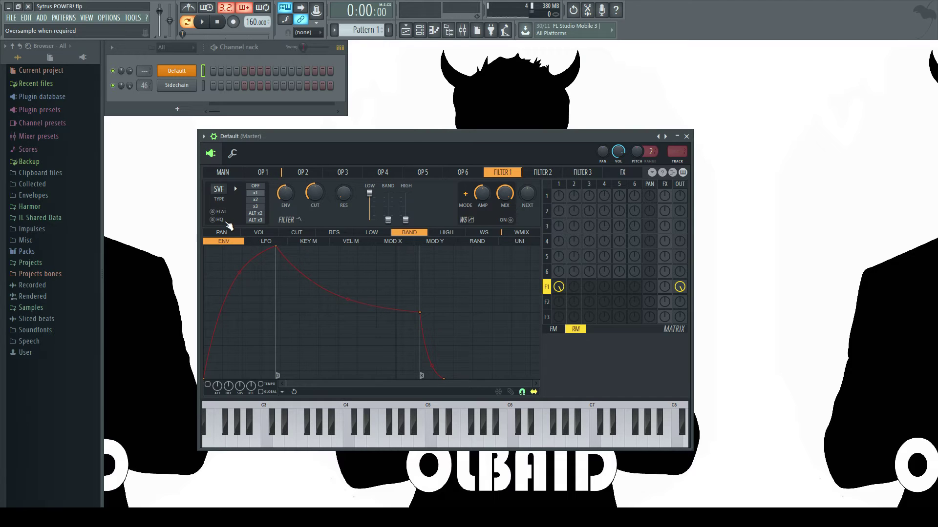
pyautogui.click(218, 188)
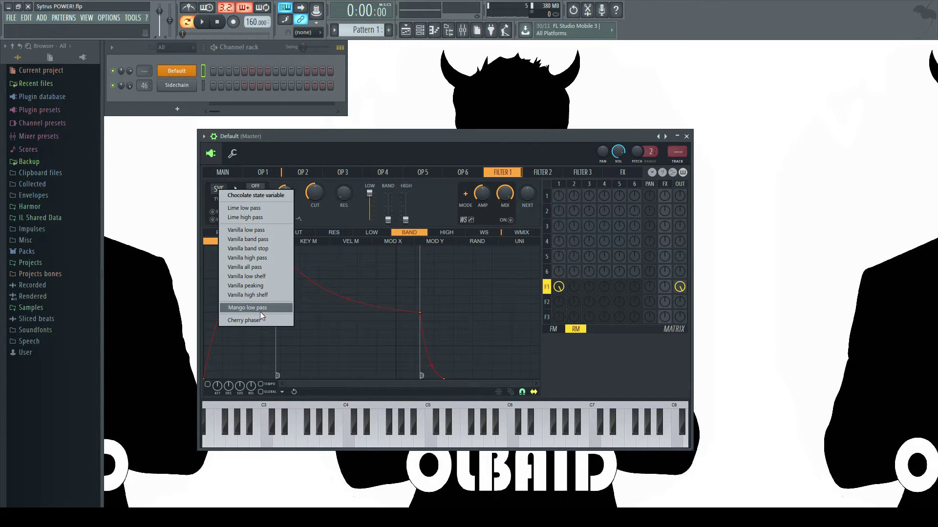
pyautogui.click(274, 309)
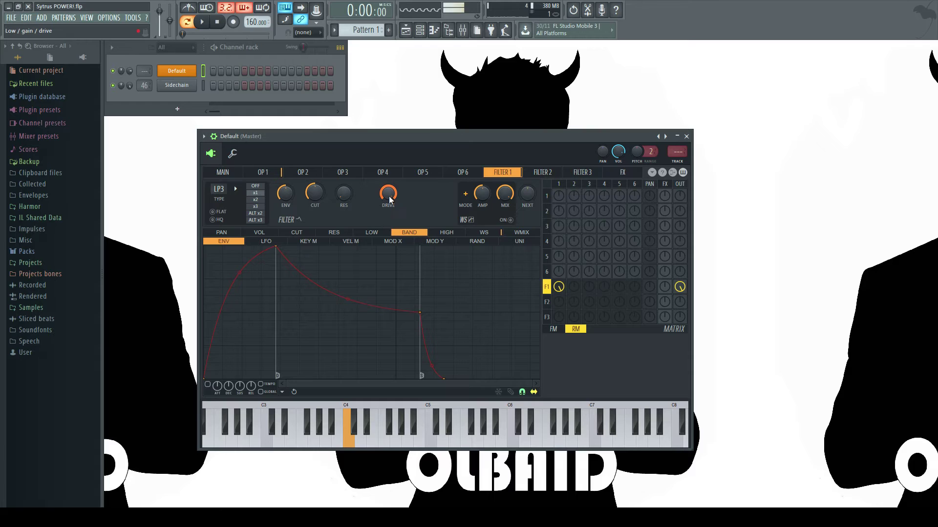
pyautogui.moveTo(389, 194); pyautogui.dragTo(389, 176)
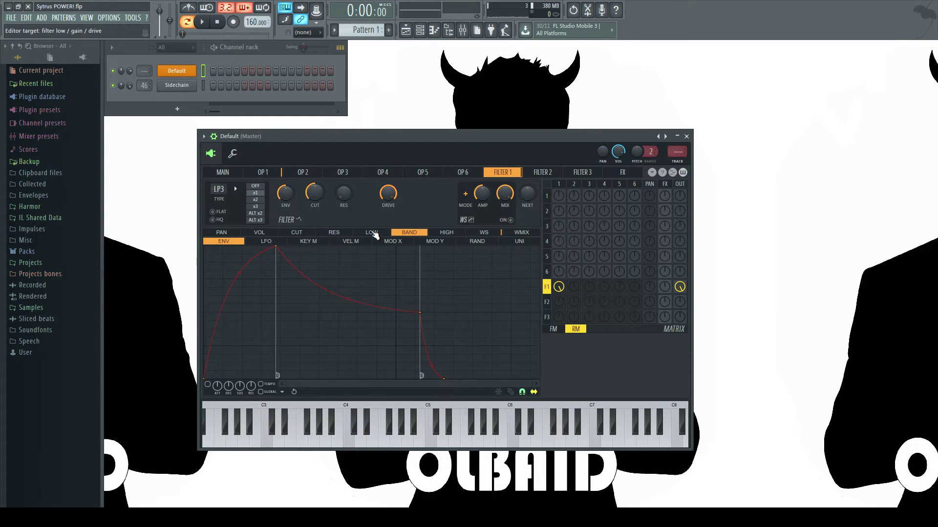
# Set filter 1 to Cherry phaser in ALT x3 mode with Flat on, and sweep its cutoff while playing C4
pyautogui.click(219, 189)
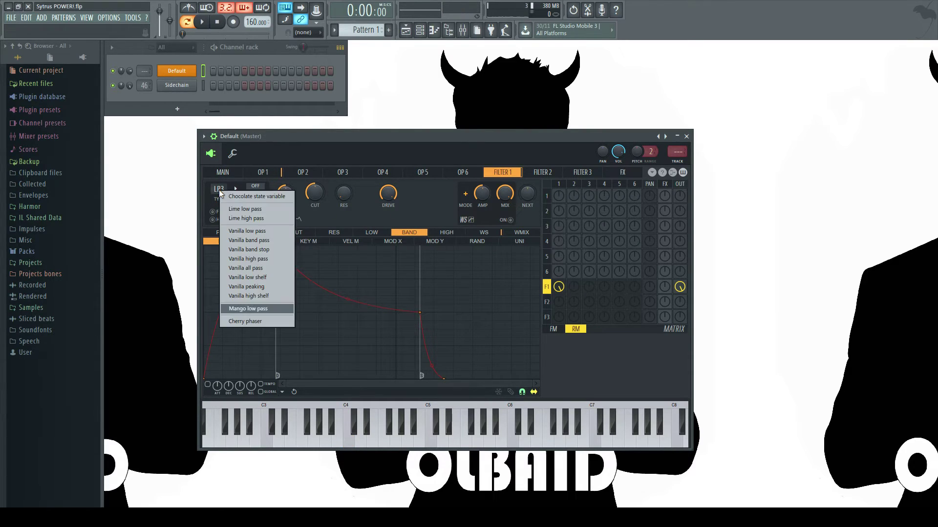
pyautogui.click(255, 321)
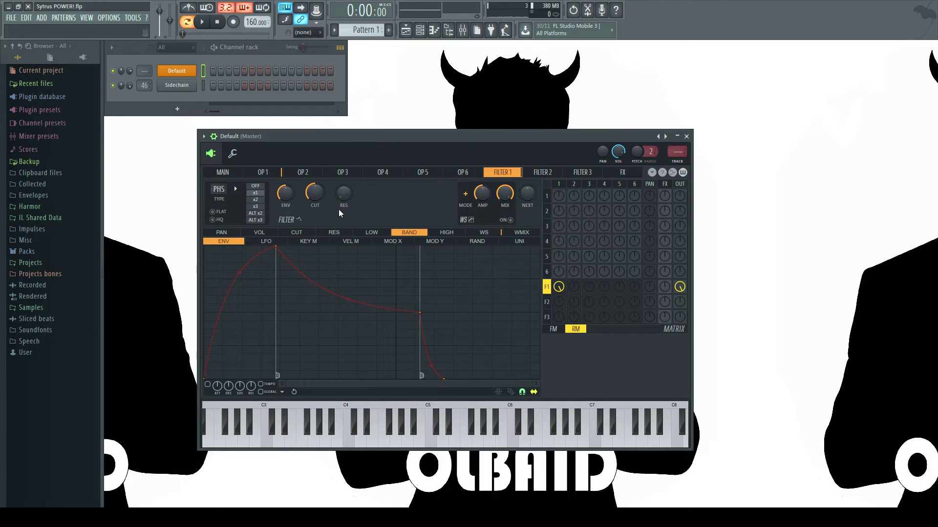
pyautogui.moveTo(315, 195)
pyautogui.mouseDown()
pyautogui.moveTo(314, 182)
pyautogui.moveTo(315, 198)
pyautogui.moveTo(343, 171)
pyautogui.moveTo(347, 219)
pyautogui.moveTo(315, 170)
pyautogui.moveTo(315, 193)
pyautogui.moveTo(315, 168)
pyautogui.moveTo(315, 205)
pyautogui.mouseUp()
pyautogui.press('z')
pyautogui.press('z')
pyautogui.press('z')
pyautogui.press('z')
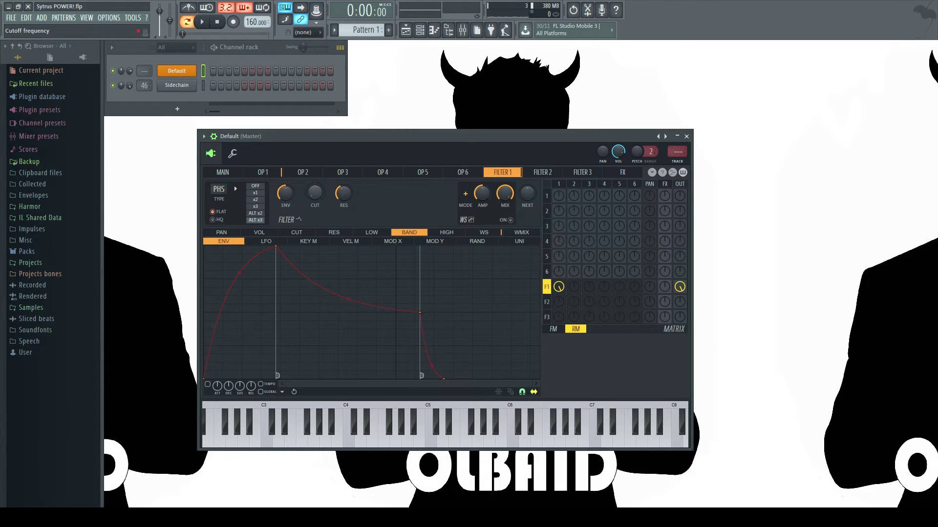
pyautogui.press('z')
pyautogui.moveTo(315, 193); pyautogui.dragTo(315, 161)
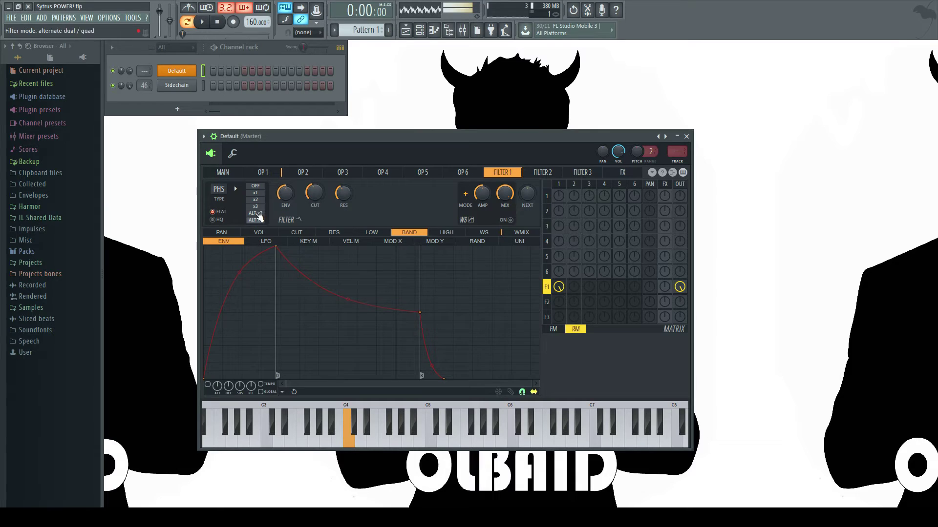
# Try the x3, x2 and x1 modes on the Cherry phaser while playing C4
pyautogui.press('z')
pyautogui.click(258, 207)
pyautogui.click(257, 200)
pyautogui.press('z')
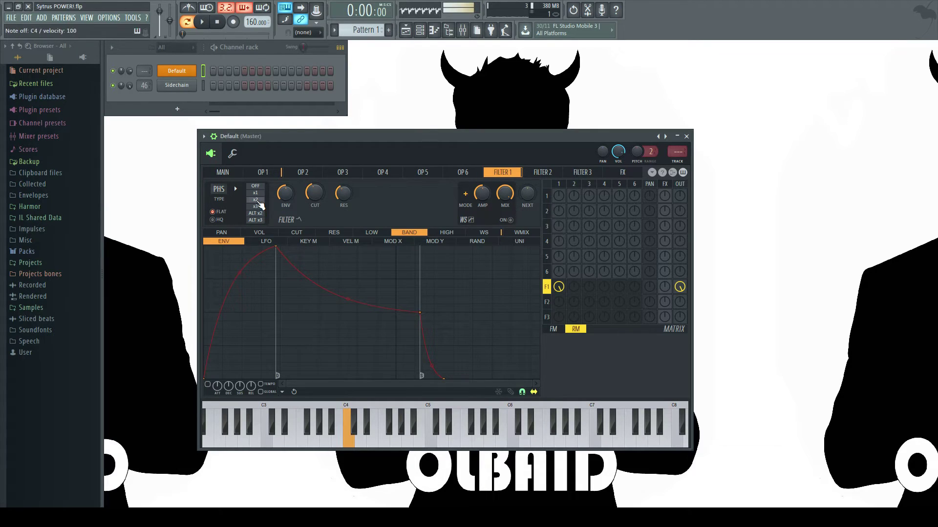
pyautogui.click(257, 195)
pyautogui.press('z')
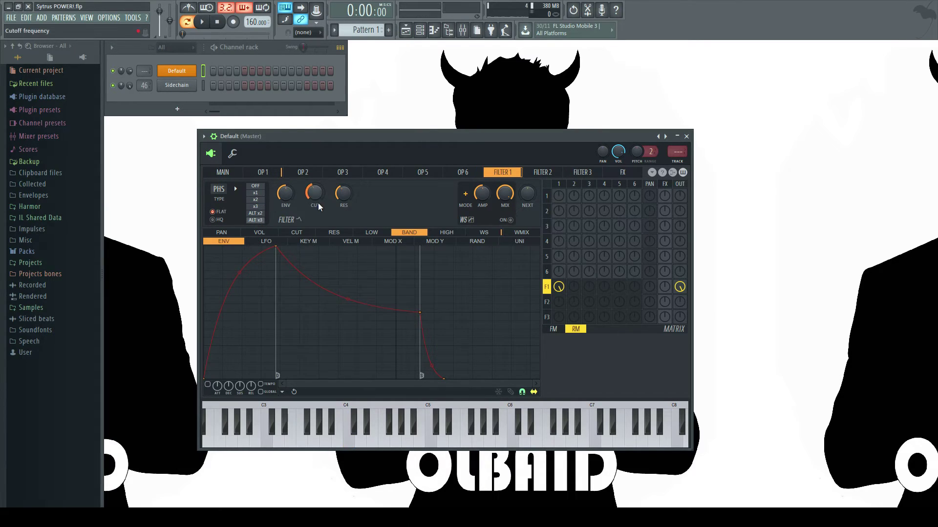
# Sweep the Cherry phaser's cutoff in ALT x3 and ALT x2 modes while playing C4
pyautogui.press('z')
pyautogui.moveTo(313, 194); pyautogui.dragTo(313, 156)
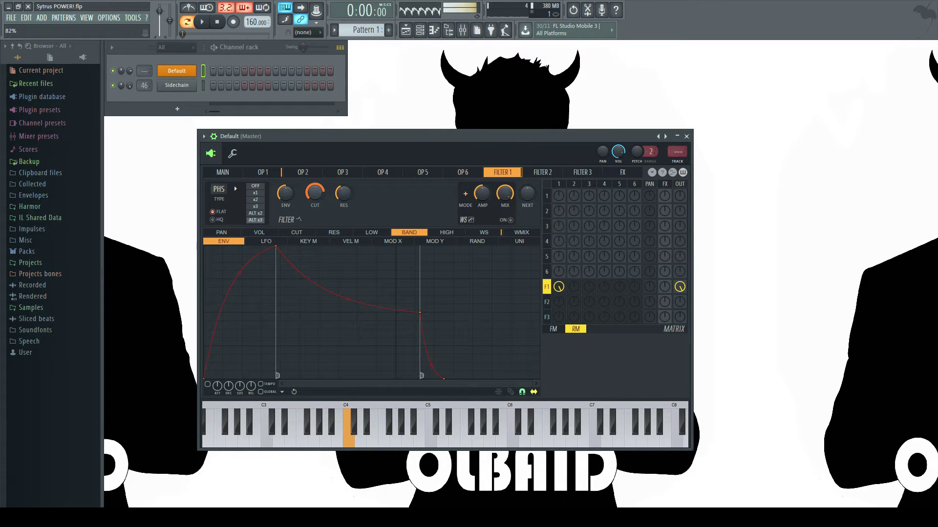
pyautogui.moveTo(307, 204); pyautogui.dragTo(307, 232)
pyautogui.press('z')
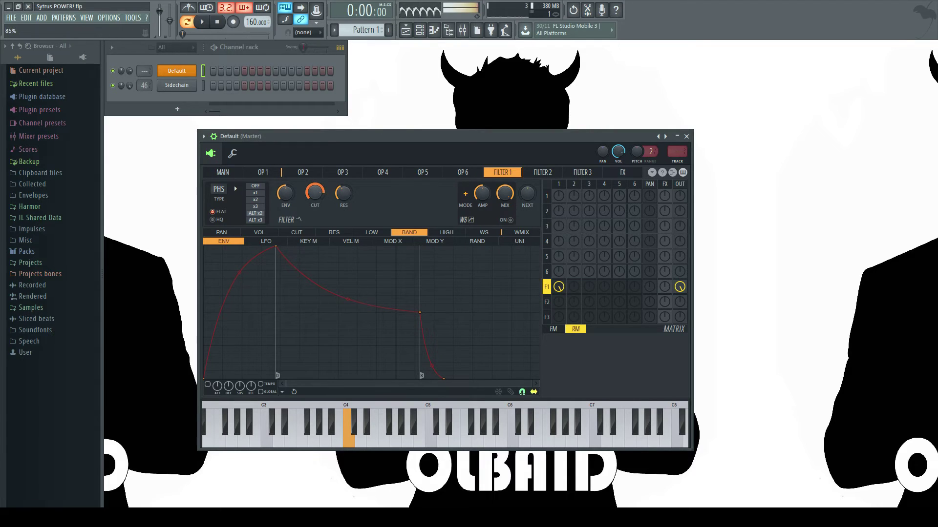
pyautogui.press('z')
pyautogui.moveTo(315, 194); pyautogui.dragTo(314, 210)
# Sweep the Cherry phaser's cutoff in x1 mode while playing C4, and turn Flat off
pyautogui.click(255, 193)
pyautogui.press('z')
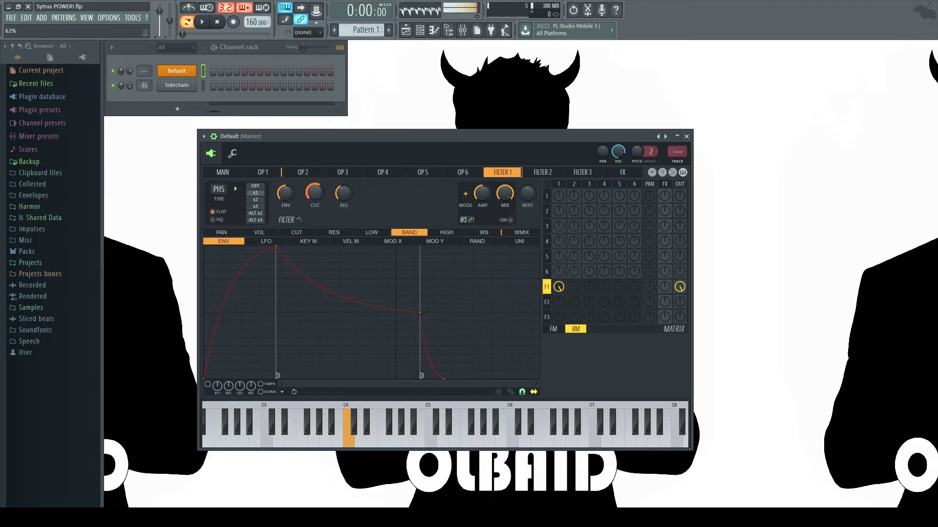
pyautogui.press('z')
pyautogui.moveTo(315, 193)
pyautogui.mouseDown()
pyautogui.moveTo(315, 223)
pyautogui.moveTo(305, 181)
pyautogui.moveTo(315, 190)
pyautogui.moveTo(315, 176)
pyautogui.mouseUp()
pyautogui.press('z')
pyautogui.click(220, 211)
pyautogui.press('z')
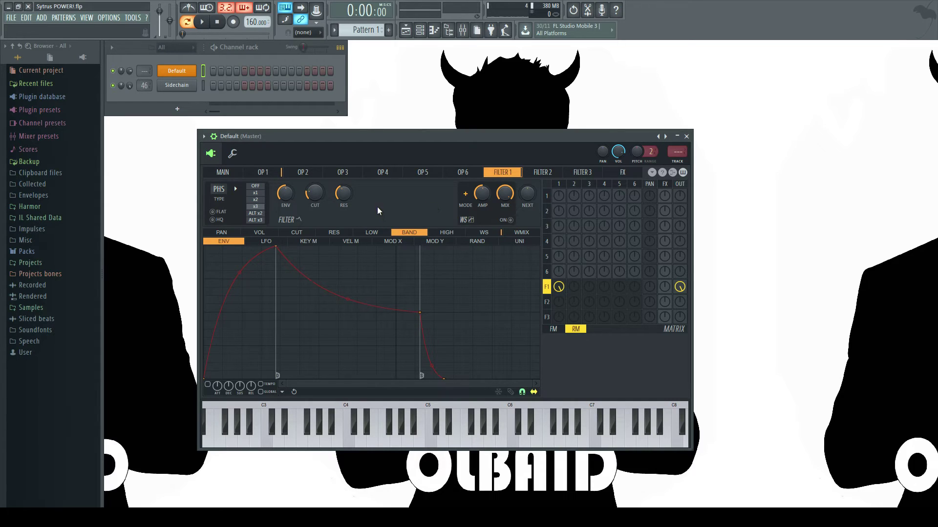
# Look through filter 1's volume, cutoff, resonance, low, band and high editor targets, ending on cutoff
pyautogui.click(259, 233)
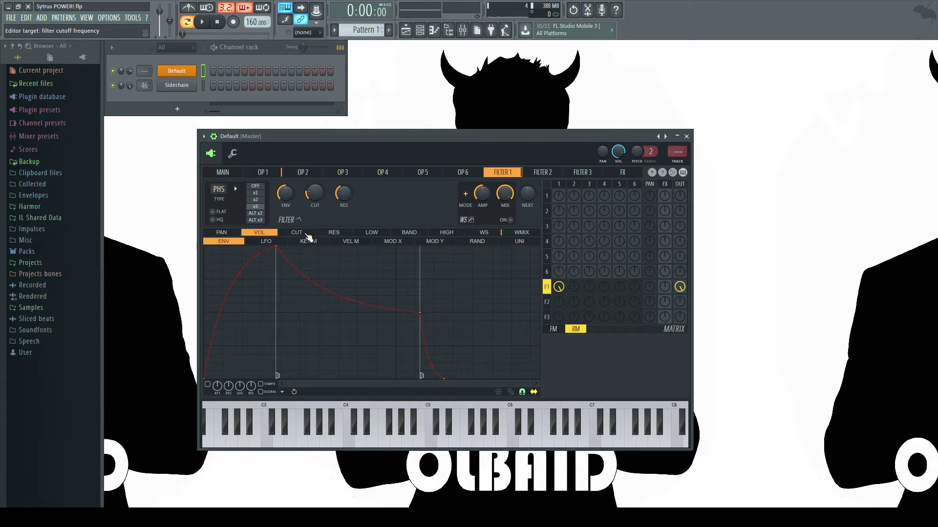
pyautogui.click(297, 231)
pyautogui.click(334, 233)
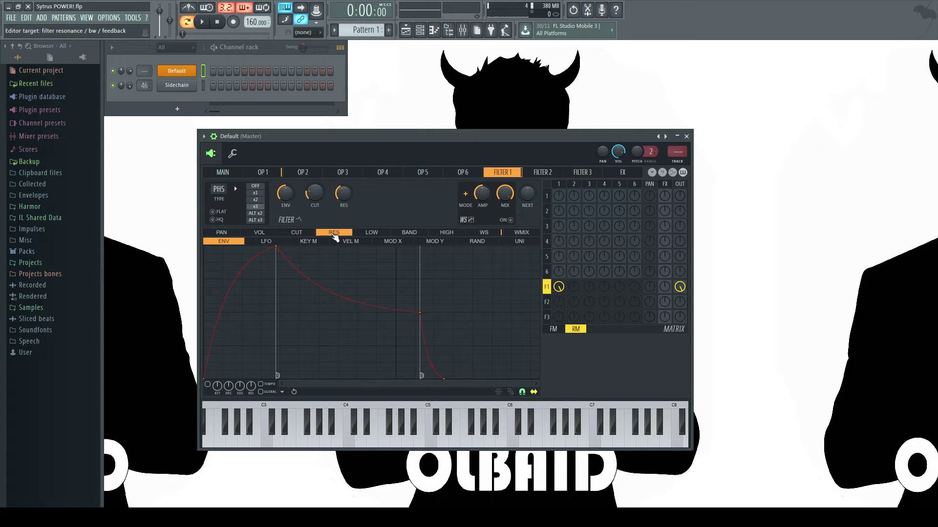
pyautogui.click(372, 233)
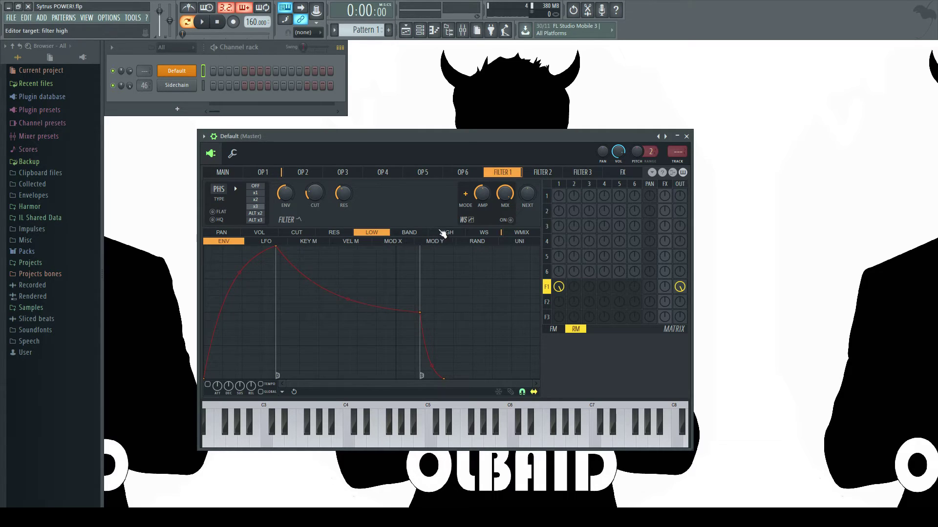
pyautogui.click(445, 233)
pyautogui.click(408, 234)
pyautogui.click(296, 233)
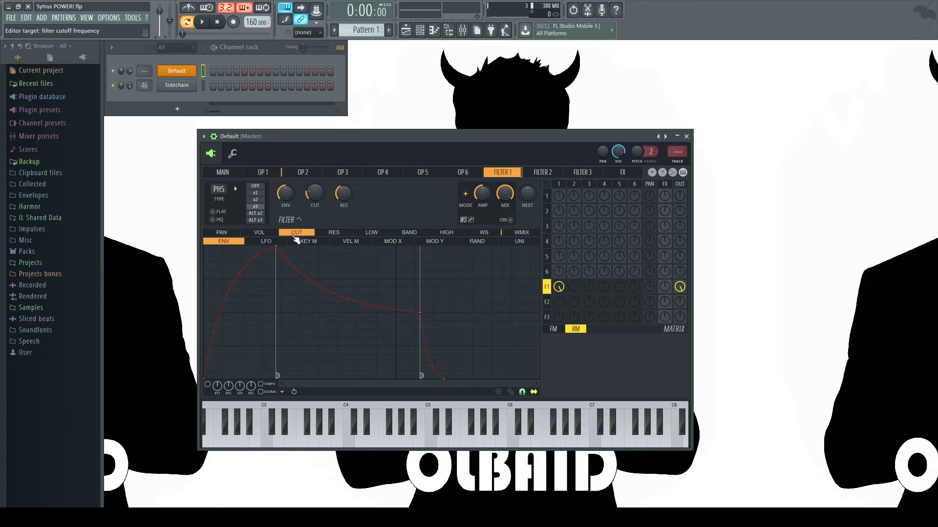
# Review the cutoff's LFO, key mapping, velocity mapping, Mod X, Mod Y and random articulators, and return to its envelope
pyautogui.click(266, 242)
pyautogui.click(309, 242)
pyautogui.click(351, 242)
pyautogui.click(400, 242)
pyautogui.click(434, 243)
pyautogui.click(468, 243)
pyautogui.click(378, 243)
pyautogui.click(350, 243)
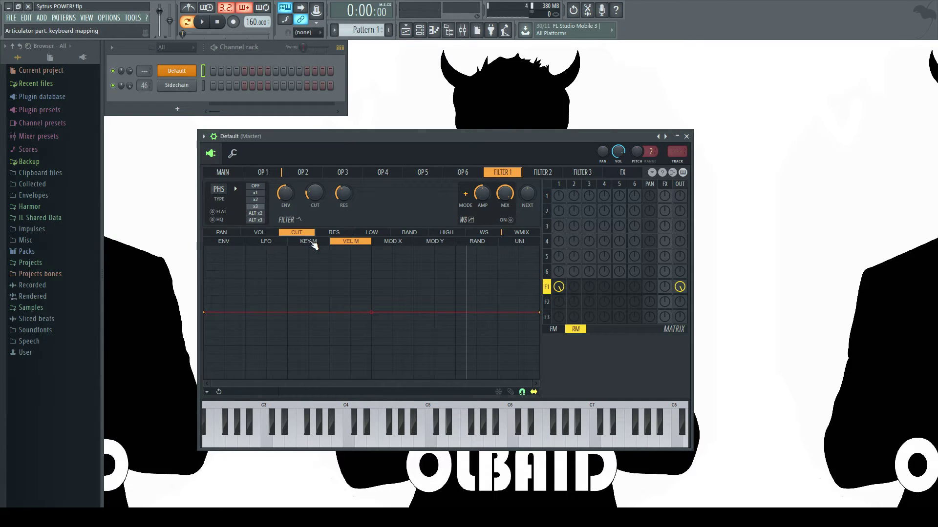
pyautogui.click(235, 242)
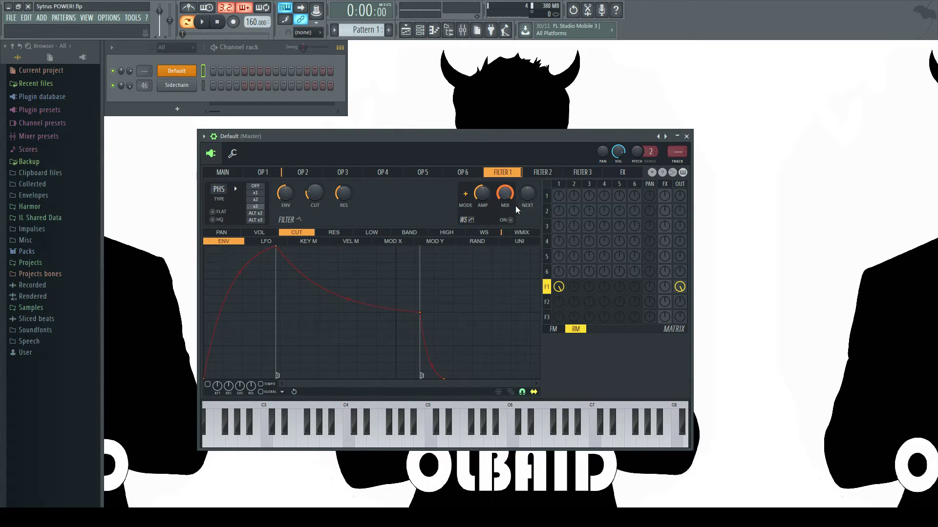
# Show filter 1's waveshaper curve, enable the waveshaper, and raise its amp with the mix at full while playing C4
pyautogui.click(486, 233)
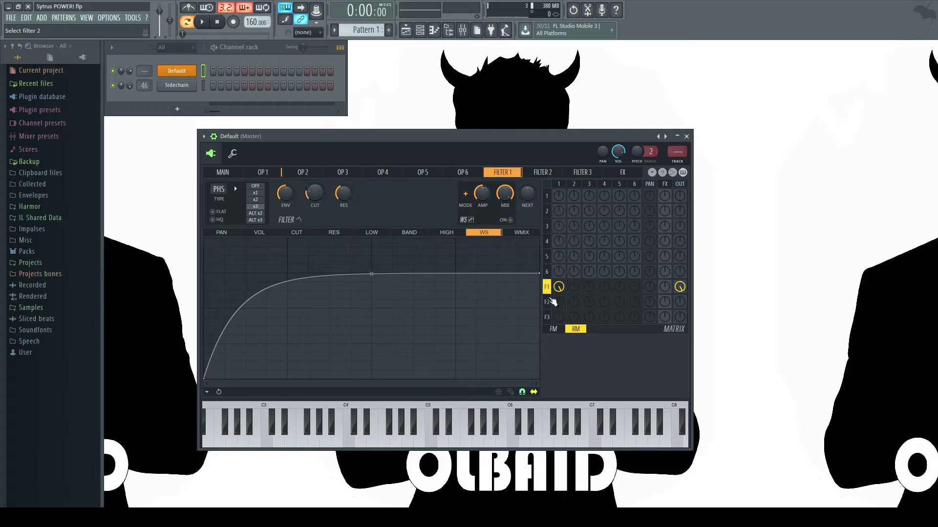
pyautogui.moveTo(537, 277)
pyautogui.mouseDown()
pyautogui.moveTo(538, 245)
pyautogui.moveTo(538, 273)
pyautogui.mouseUp()
pyautogui.moveTo(481, 198); pyautogui.dragTo(482, 194)
pyautogui.moveTo(483, 200); pyautogui.dragTo(505, 207)
pyautogui.click(466, 197)
pyautogui.click(466, 197)
pyautogui.press('z')
pyautogui.moveTo(484, 197); pyautogui.dragTo(504, 239)
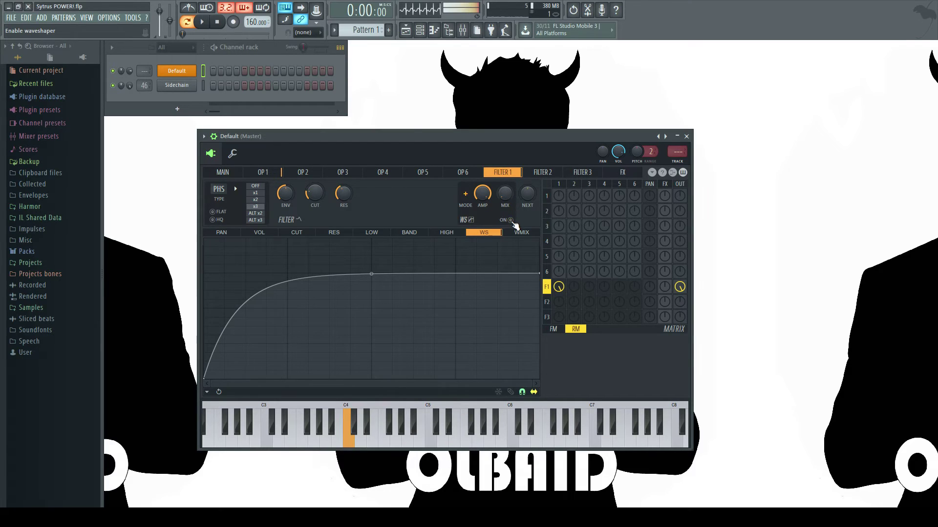
pyautogui.moveTo(506, 194); pyautogui.dragTo(506, 151)
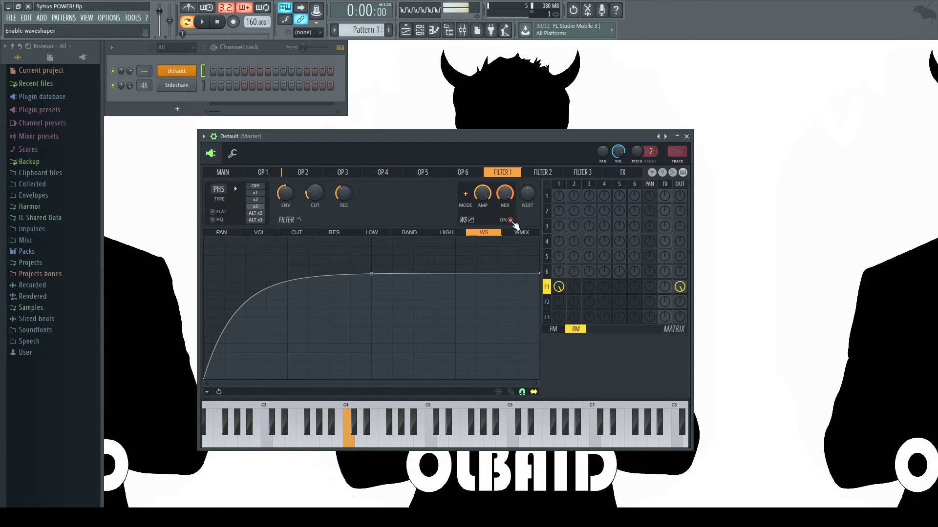
# Switch the waveshaper's mode and sweep its mix down and back to full while playing C4
pyautogui.click(466, 195)
pyautogui.press('z')
pyautogui.moveTo(505, 195); pyautogui.dragTo(505, 239)
pyautogui.moveTo(505, 195); pyautogui.dragTo(505, 151)
# Play low and high notes through filter 1's waveshaper and switch its mode back
pyautogui.press('z')
pyautogui.press('q')
pyautogui.press('z')
pyautogui.press('q')
pyautogui.press('x')
pyautogui.press('e')
pyautogui.press('q')
pyautogui.press('z')
pyautogui.click(466, 194)
# Draw a jagged waveshaper curve by adding alternating high and low points across its range
pyautogui.rightClick(317, 324)
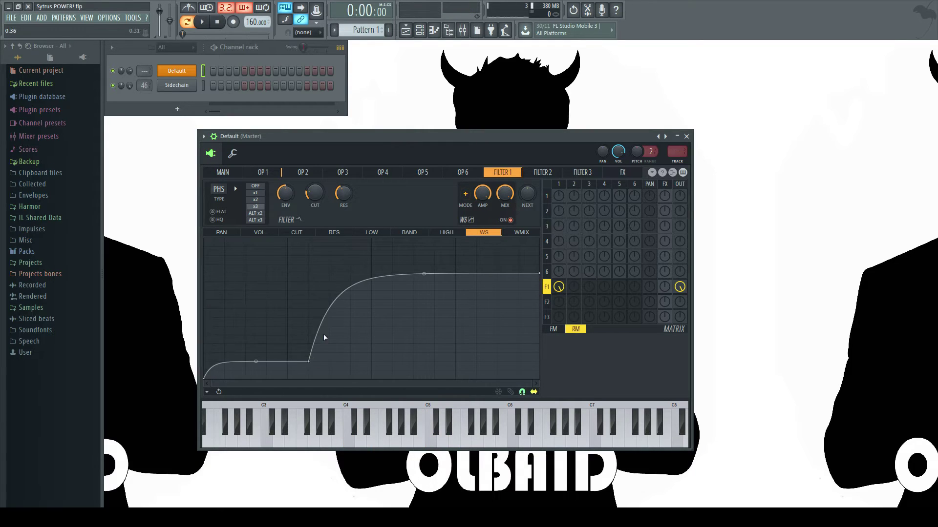
pyautogui.click(334, 233)
pyautogui.click(482, 233)
pyautogui.rightClick(372, 341)
pyautogui.rightClick(359, 277)
pyautogui.rightClick(330, 274)
pyautogui.rightClick(370, 248)
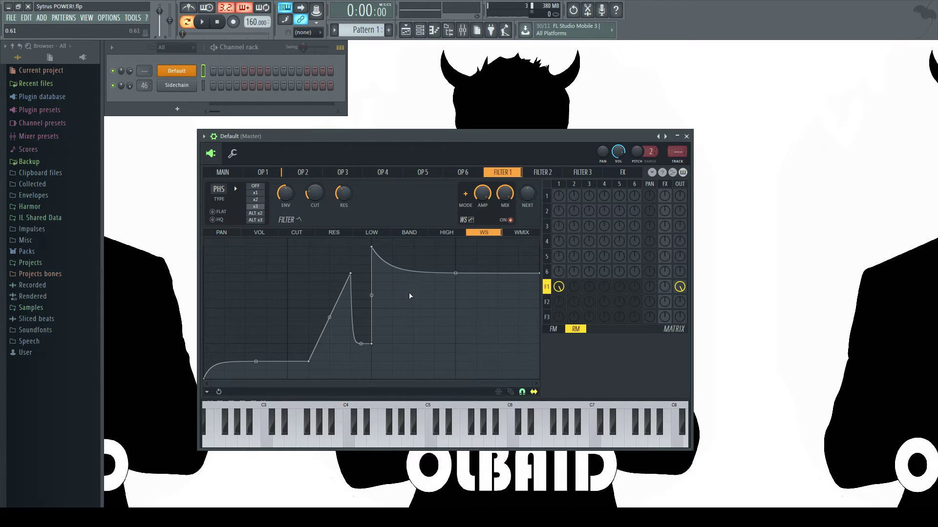
pyautogui.rightClick(409, 295)
pyautogui.rightClick(441, 256)
pyautogui.rightClick(445, 301)
pyautogui.rightClick(475, 255)
pyautogui.rightClick(490, 311)
pyautogui.rightClick(504, 261)
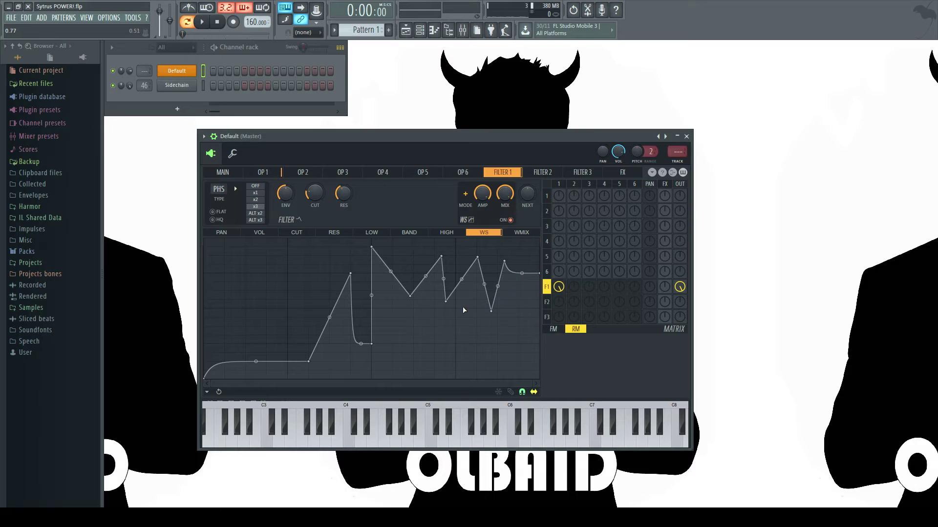
# Play C4 and C5 through the jagged waveshaper curve and try its mix amount
pyautogui.press('z')
pyautogui.press('q')
pyautogui.press('z')
pyautogui.press('z')
pyautogui.moveTo(502, 196); pyautogui.dragTo(502, 203)
# Enable the LFO on filter 1's waveshaper mix and delete the two middle points of its level envelope
pyautogui.click(528, 234)
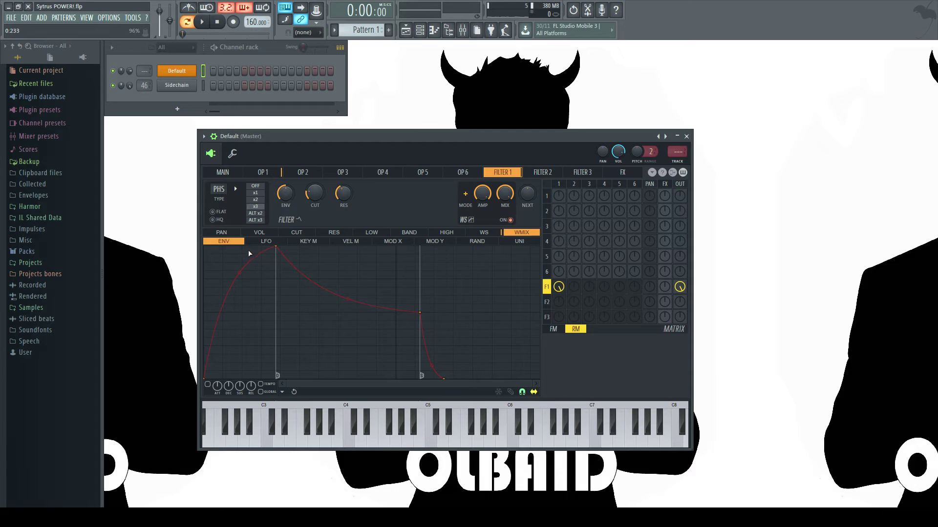
pyautogui.click(272, 242)
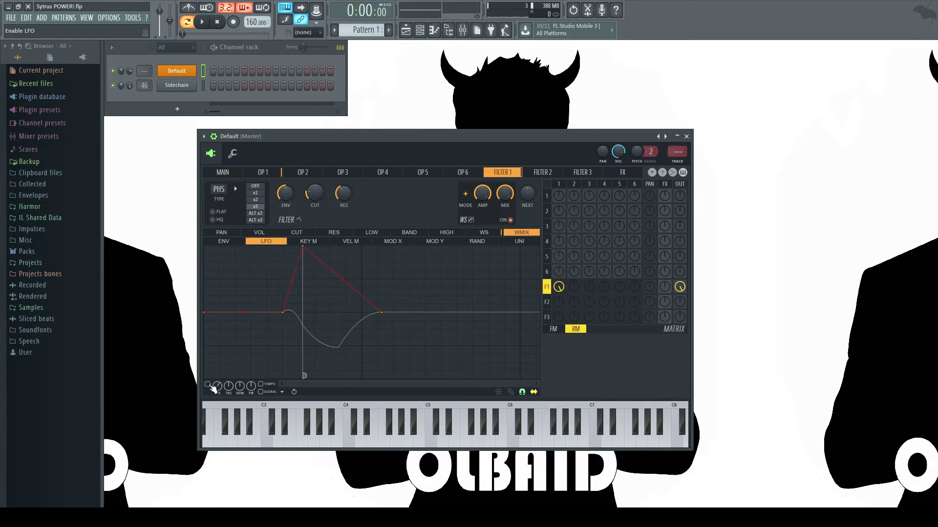
pyautogui.rightClick(283, 312)
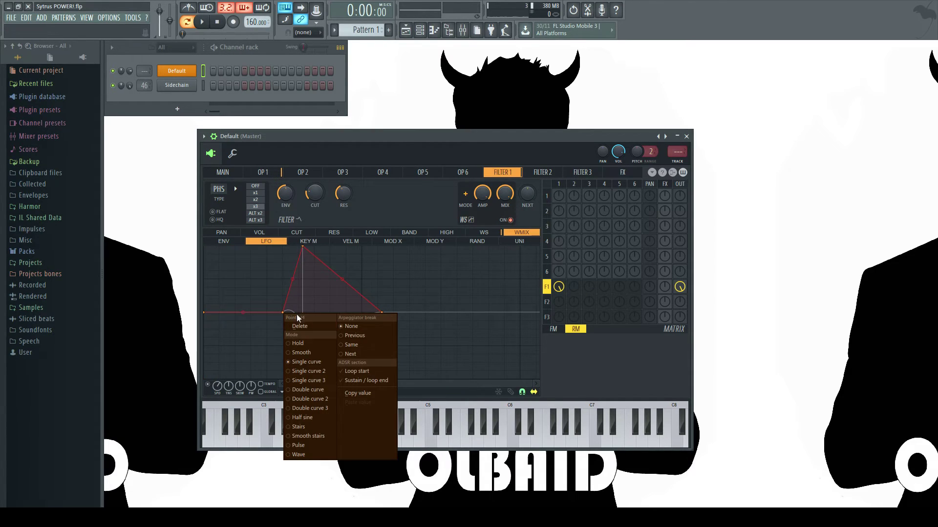
pyautogui.click(299, 327)
pyautogui.rightClick(302, 246)
pyautogui.click(308, 255)
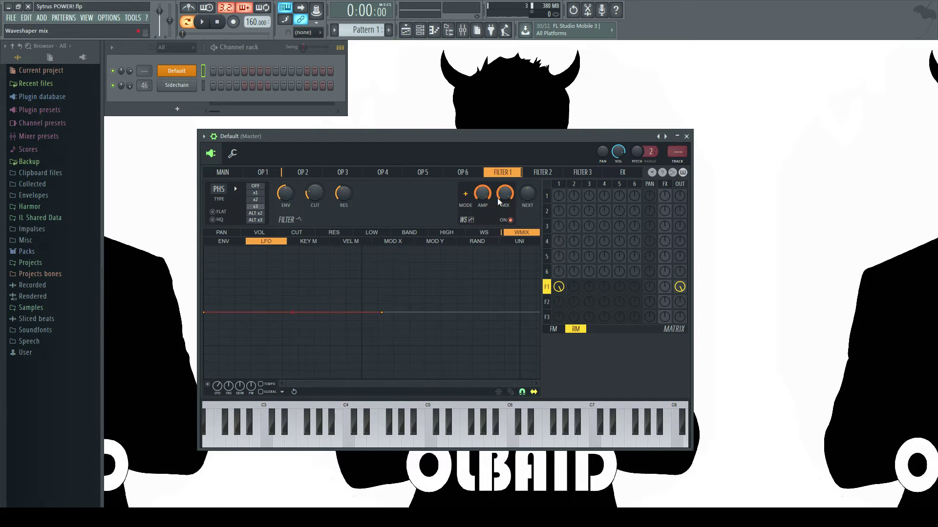
# Start the waveshaper-mix LFO immediately by raising its end point to about 88%, and increase the LFO speed
pyautogui.press('z')
pyautogui.moveTo(503, 195)
pyautogui.mouseDown()
pyautogui.moveTo(503, 256)
pyautogui.moveTo(503, 196)
pyautogui.mouseUp()
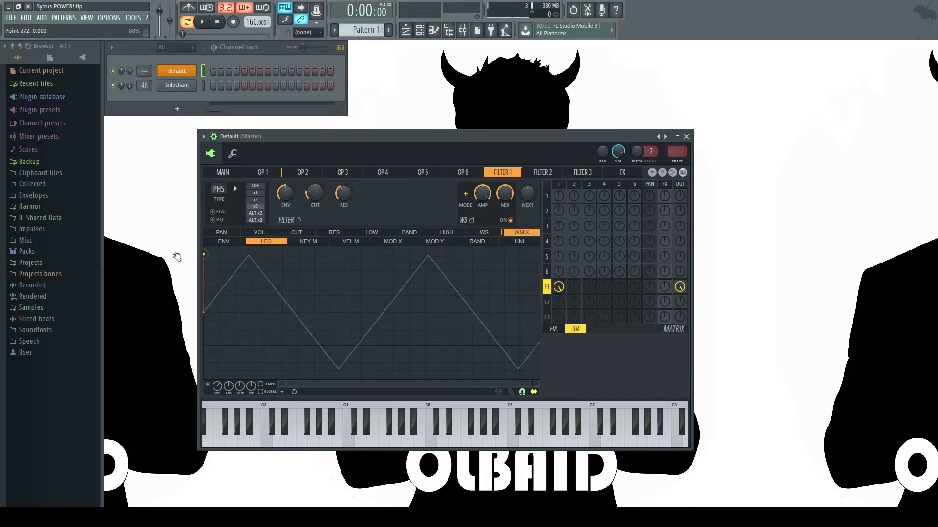
pyautogui.rightClick(506, 195)
pyautogui.click(505, 195)
pyautogui.moveTo(218, 386); pyautogui.dragTo(218, 350)
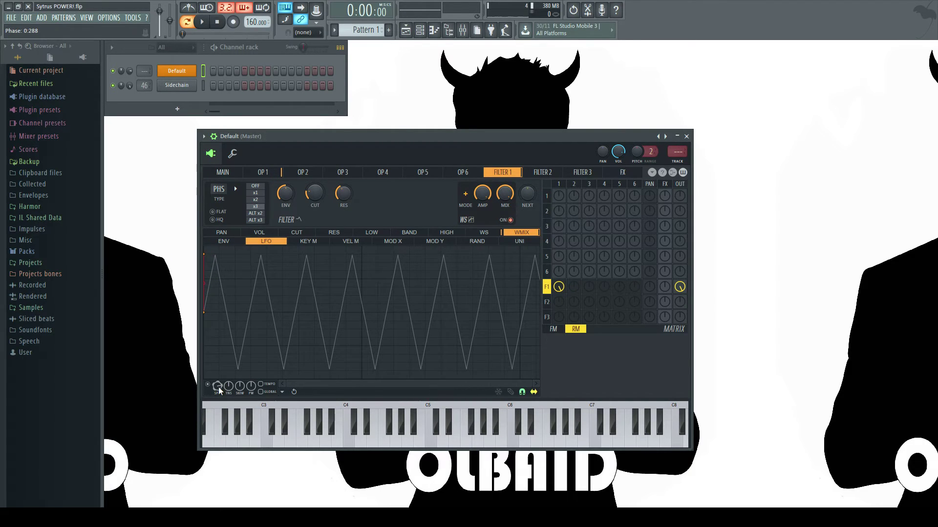
# Play C4 and E4 to hear the faster LFO on the waveshaper mix
pyautogui.press('z')
pyautogui.press('z')
pyautogui.press('c')
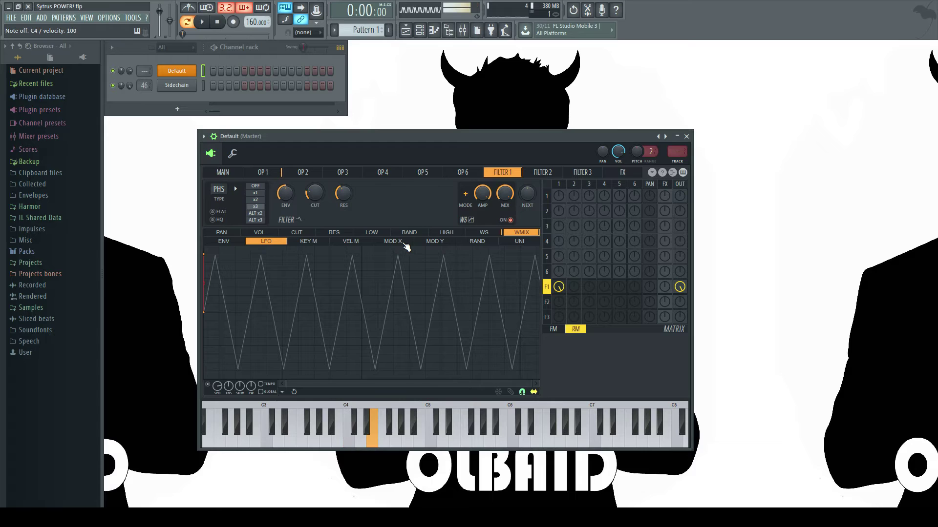
pyautogui.press('z')
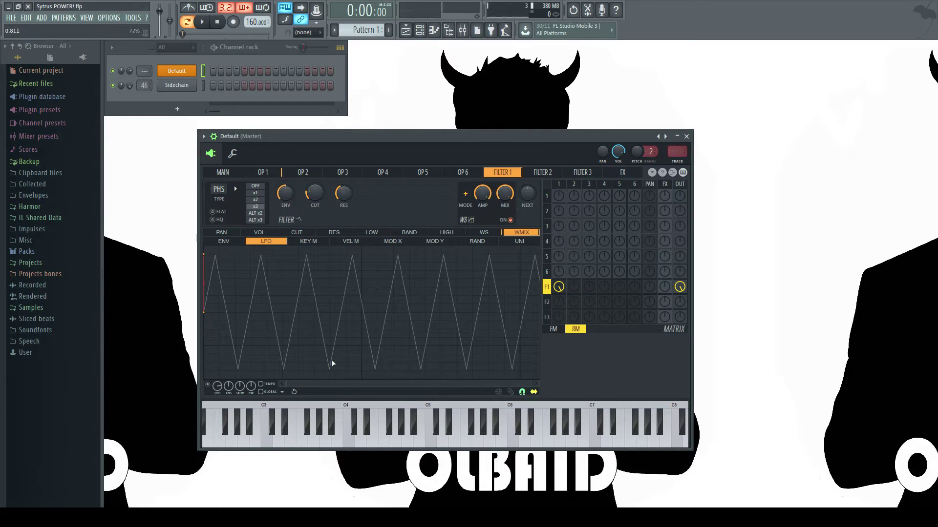
# Review the waveshaper mix's velocity mapping, Mod X, Mod Y and random articulators
pyautogui.click(351, 241)
pyautogui.click(393, 241)
pyautogui.click(435, 242)
pyautogui.click(478, 241)
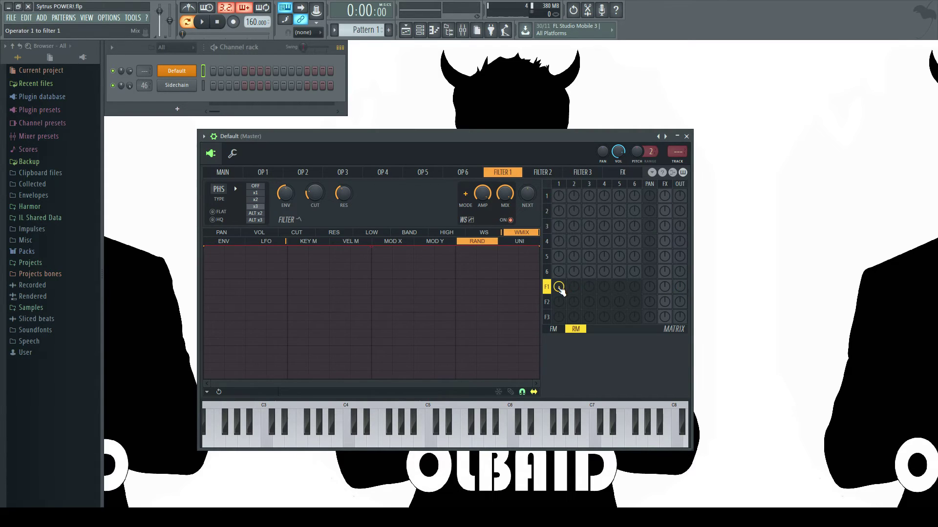
# Route filter 1 to the FX send in the matrix, keeping its route to the output
pyautogui.rightClick(680, 288)
pyautogui.rightClick(665, 289)
pyautogui.rightClick(667, 289)
pyautogui.moveTo(664, 287); pyautogui.dragTo(665, 278)
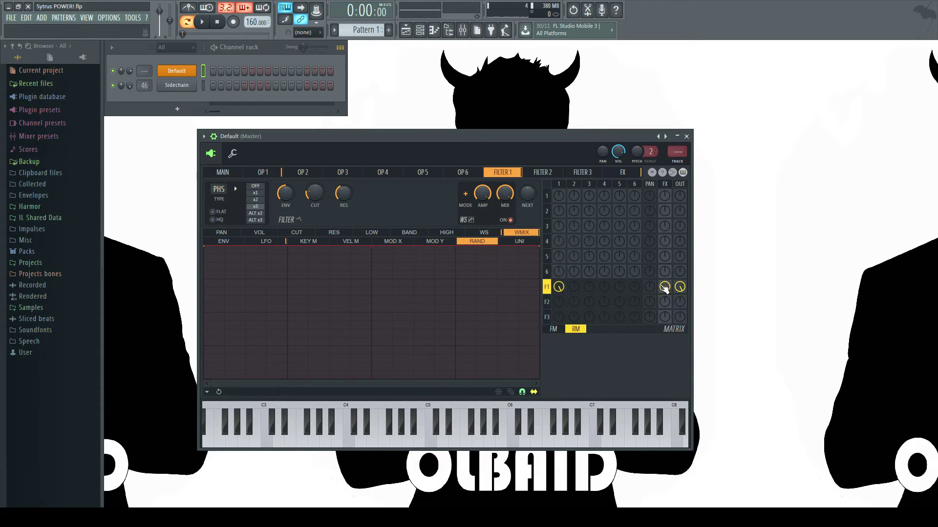
# Examine the effects page's reverb settings and the list of mixer tracks available for the send
pyautogui.click(624, 174)
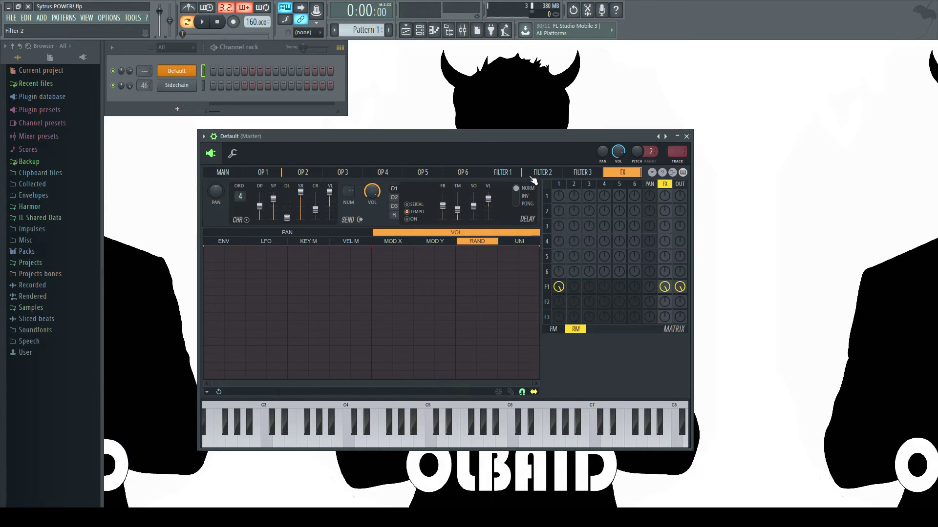
pyautogui.click(395, 217)
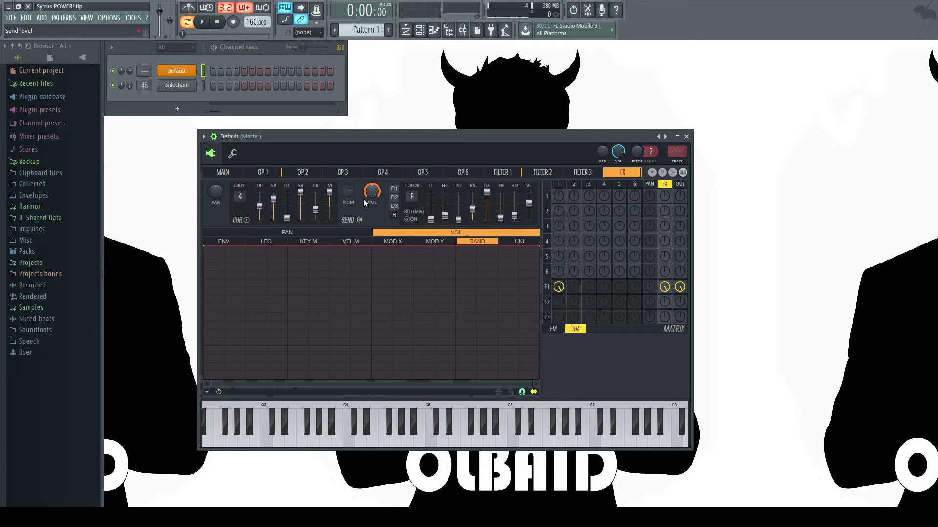
pyautogui.click(352, 195)
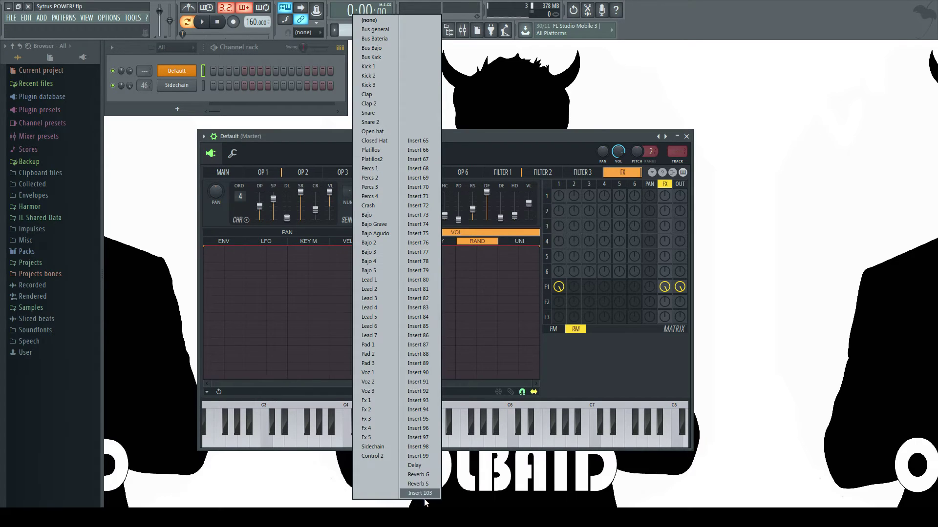
pyautogui.press('Escape')
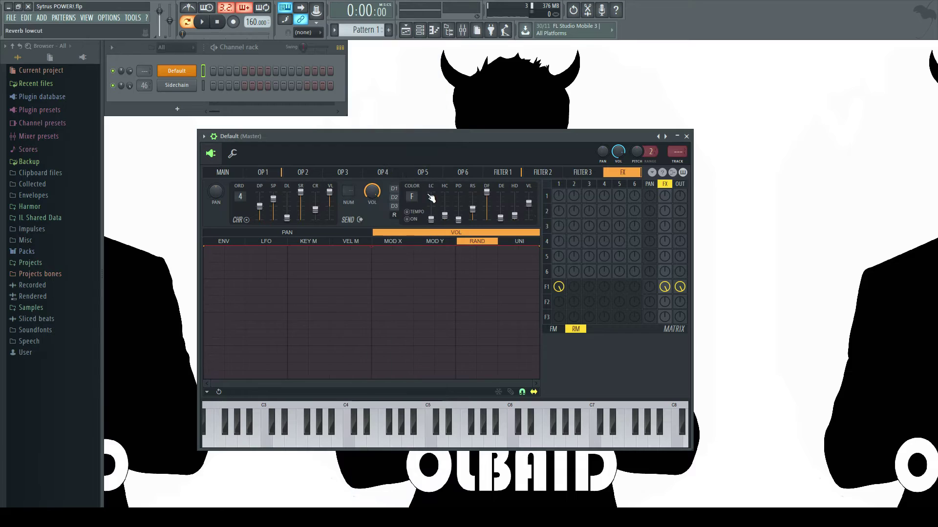
# Look at the mixer's tracks and return to the synthesizer's effects page
pyautogui.moveTo(423, 140); pyautogui.dragTo(410, 137)
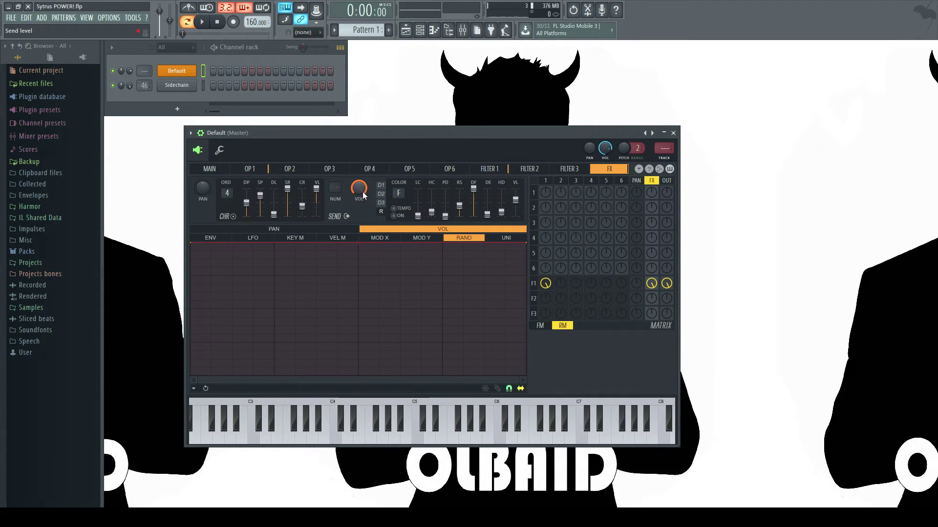
pyautogui.press('F9')
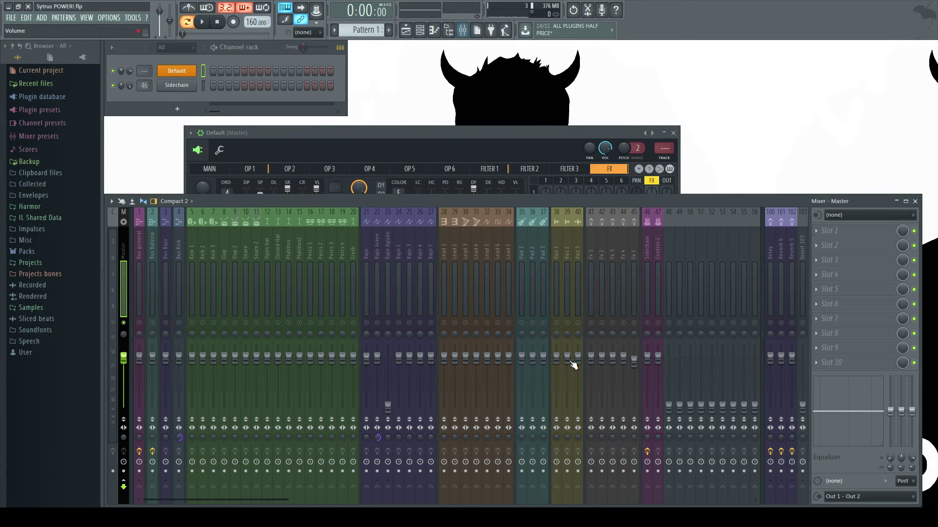
pyautogui.press('F9')
pyautogui.moveTo(445, 135); pyautogui.dragTo(452, 137)
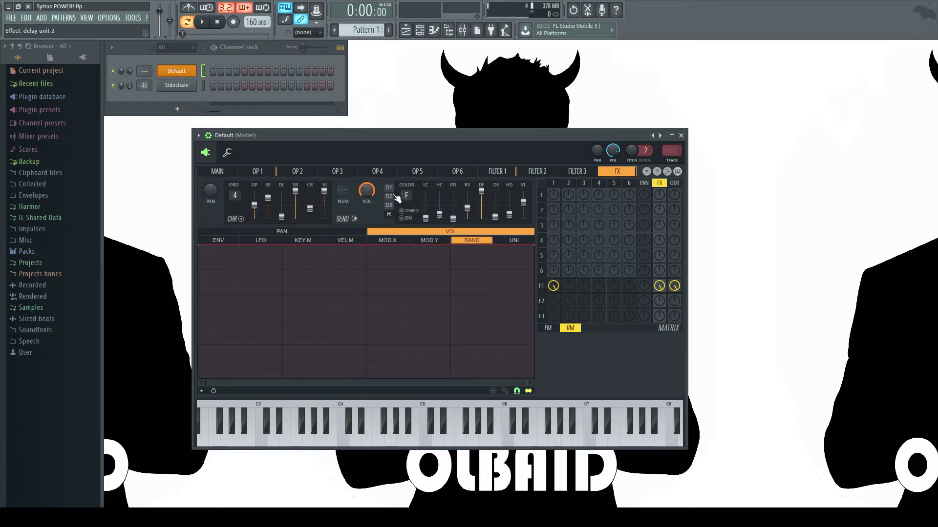
# Switch the matrix to FM and play C5 and C4
pyautogui.click(549, 329)
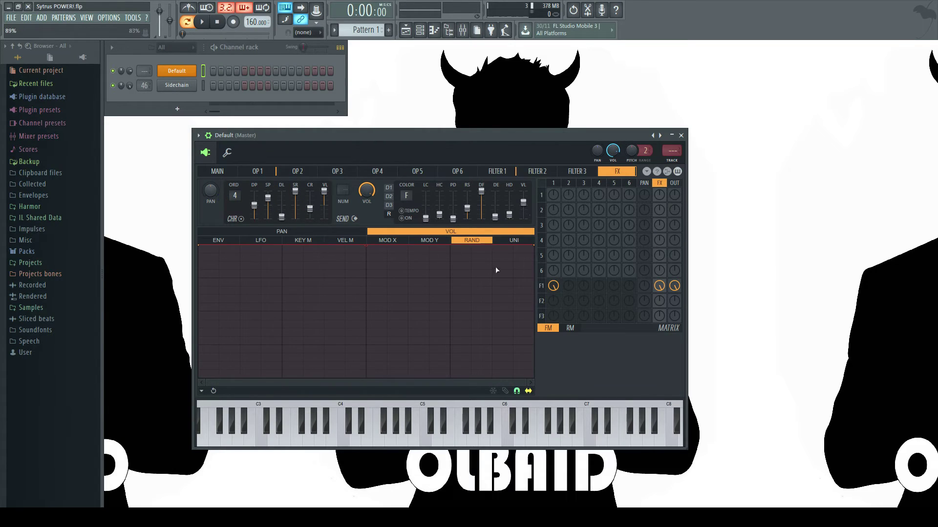
pyautogui.press('q')
pyautogui.press('z')
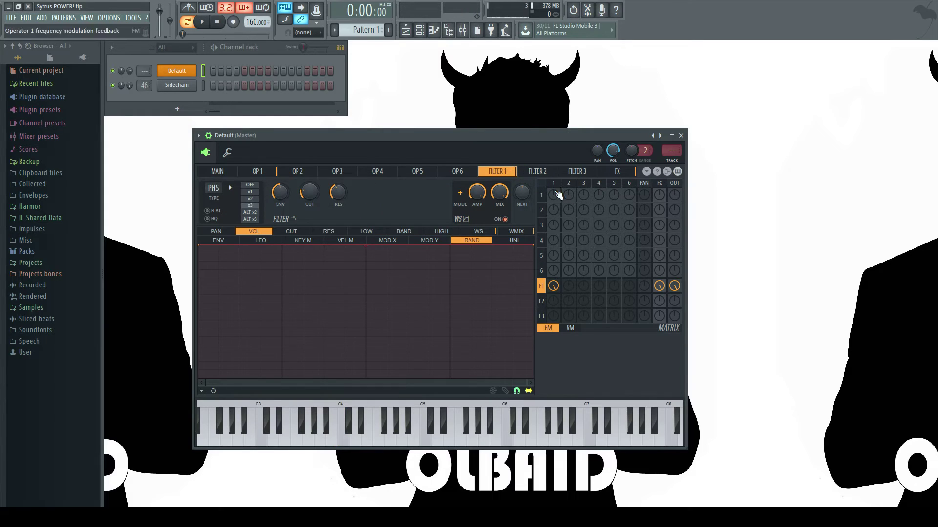
# Disable filter 1's waveshaper with its mix at 0%, and set the filter mode to OFF
pyautogui.click(506, 219)
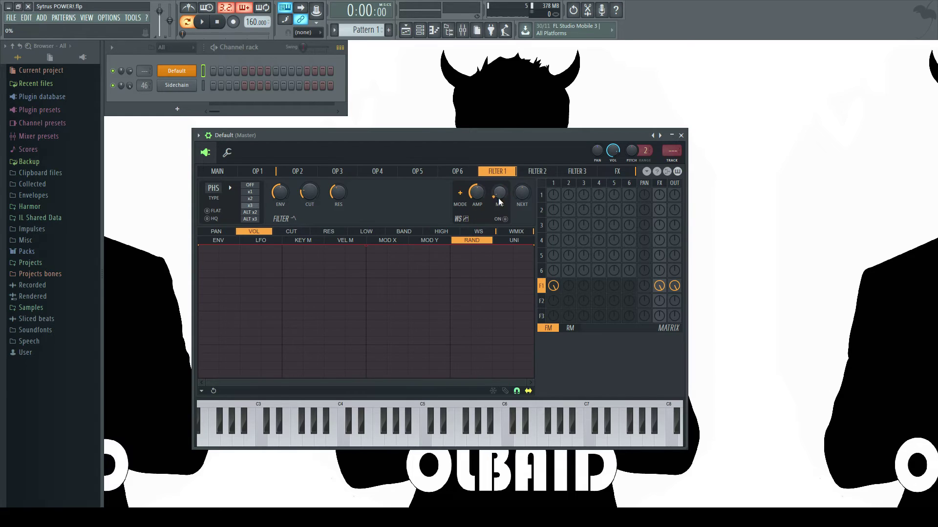
pyautogui.click(250, 186)
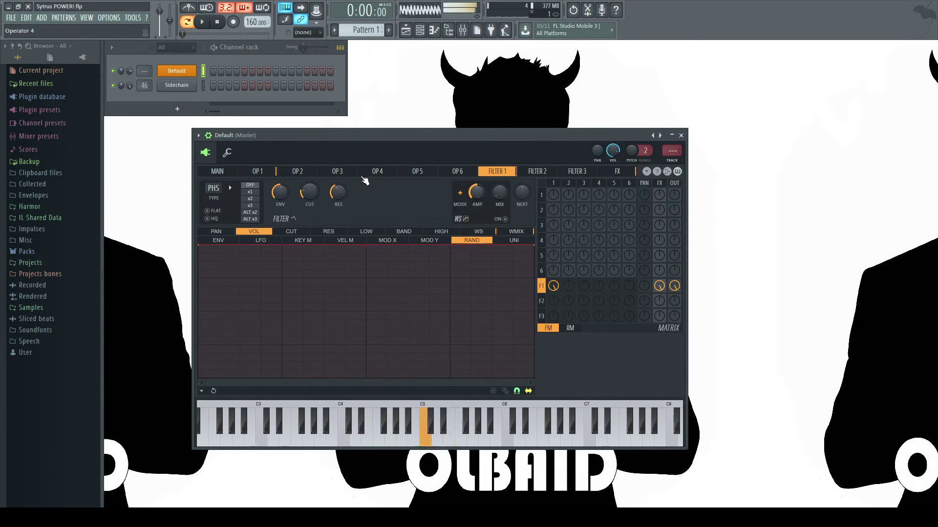
# Set the chorus order to 9 and pan the effects 100% right while playing C4
pyautogui.click(617, 173)
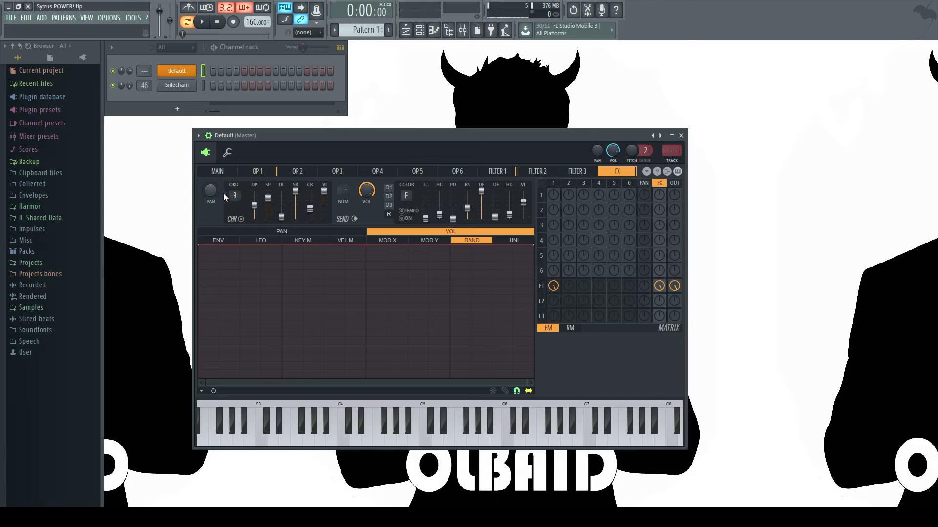
pyautogui.moveTo(204, 189); pyautogui.dragTo(204, 157)
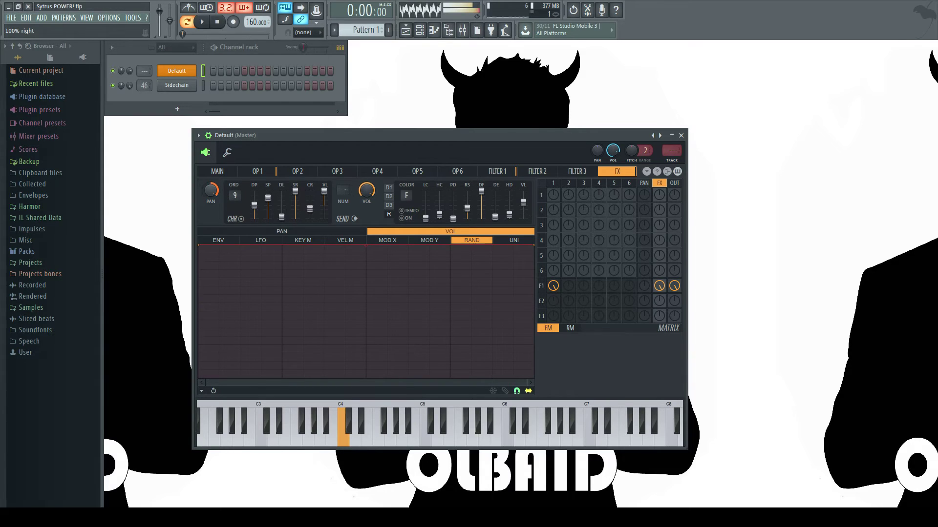
# Check the main page, recentre the effects pan, and set the chorus order to 6 while playing C4
pyautogui.click(218, 172)
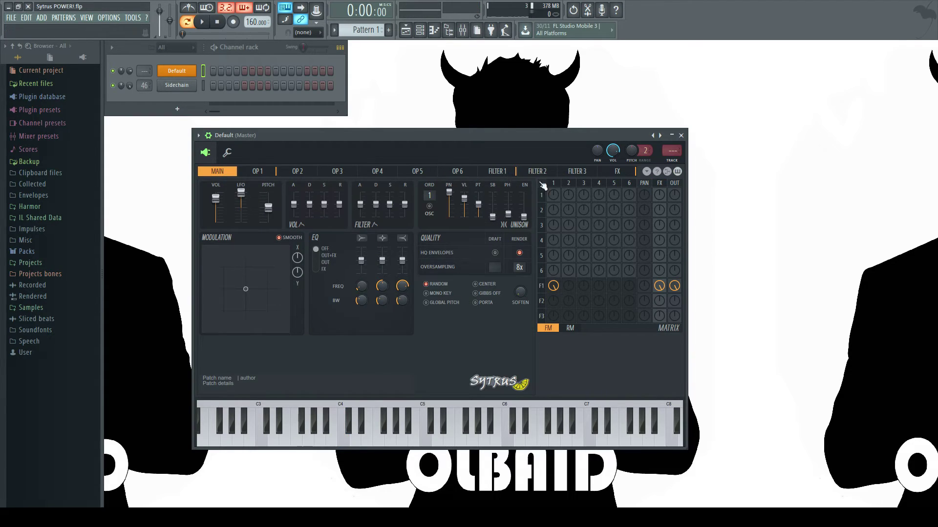
pyautogui.click(617, 172)
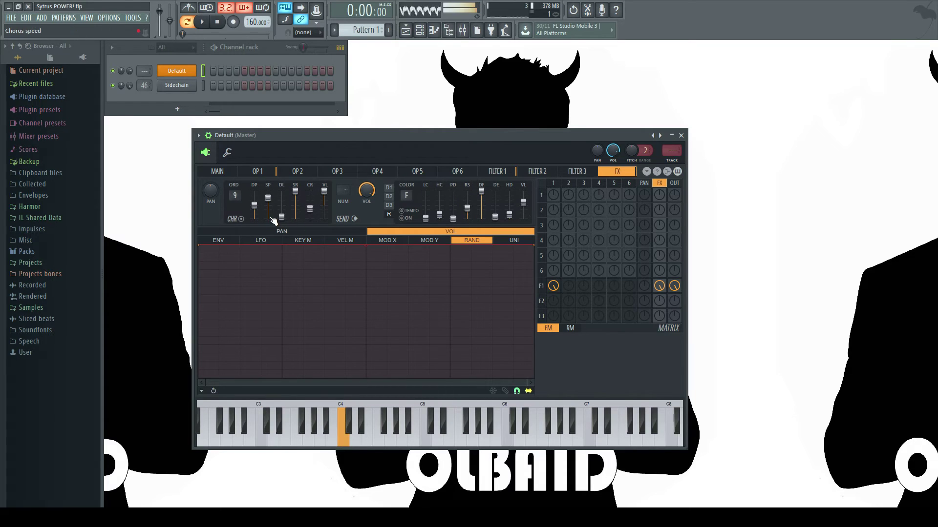
pyautogui.press('z')
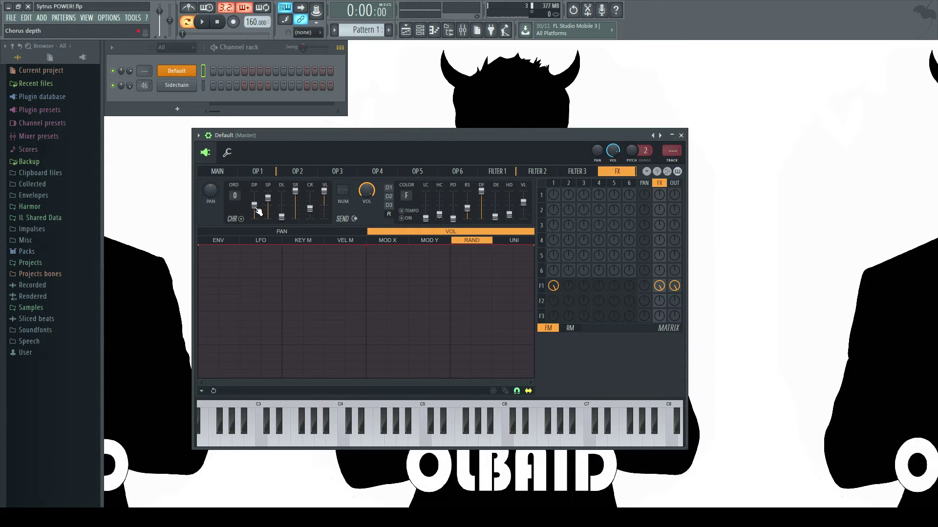
pyautogui.press('z')
pyautogui.moveTo(235, 196); pyautogui.dragTo(235, 181)
pyautogui.press('z')
# Try different chorus depth and speed settings, raising the chorus speed to maximum while playing C4
pyautogui.moveTo(255, 218); pyautogui.dragTo(270, 192)
pyautogui.press('z')
pyautogui.press('z')
pyautogui.press('z')
pyautogui.press('z')
pyautogui.press('z')
pyautogui.rightClick(267, 191)
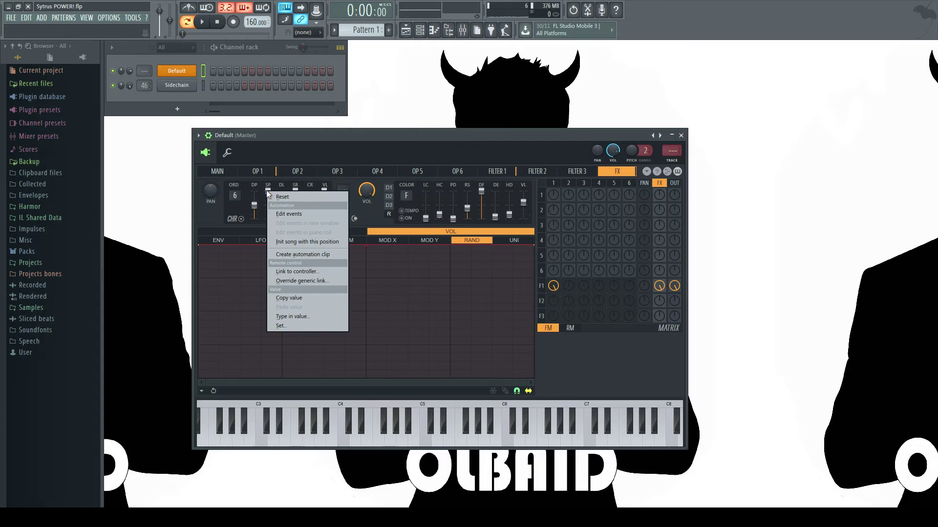
pyautogui.press('Escape')
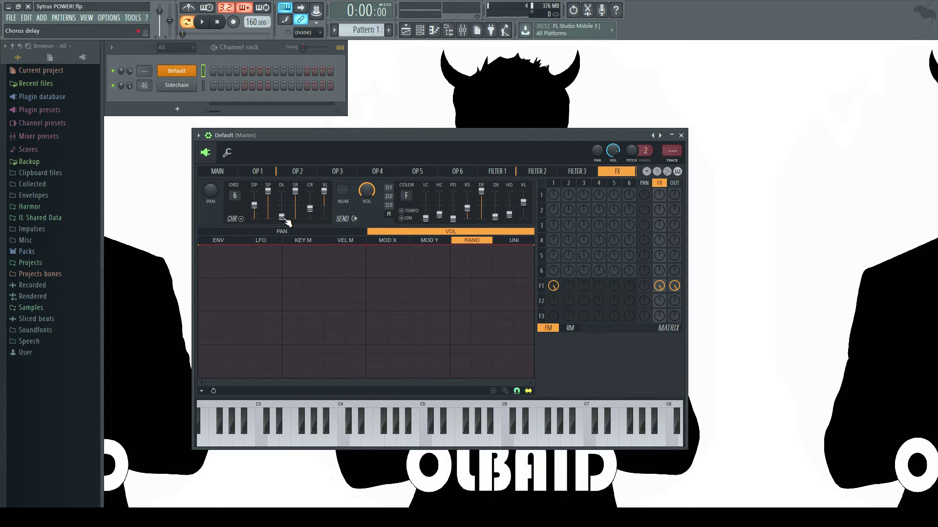
# Raise the chorus delay to maximum, play C4, and return the delay and speed to their earlier settings
pyautogui.moveTo(282, 217); pyautogui.dragTo(283, 191)
pyautogui.press('z')
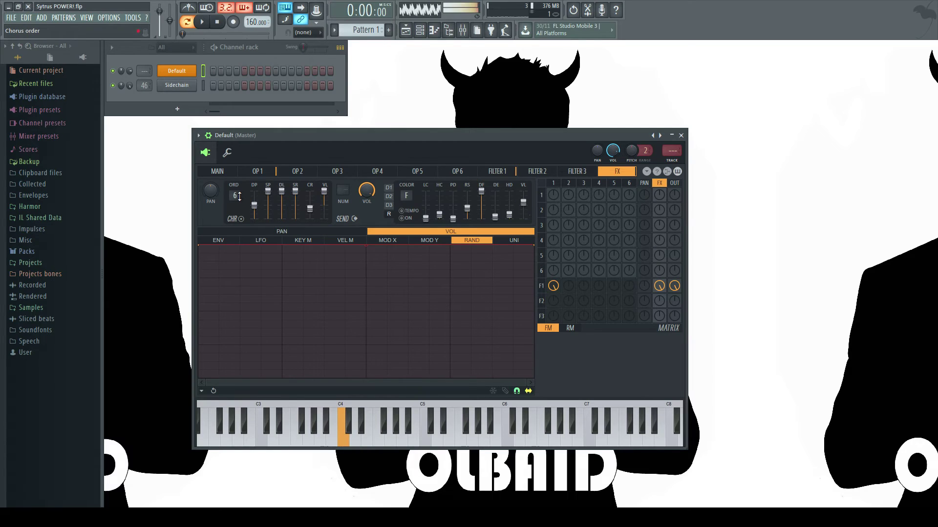
pyautogui.moveTo(267, 191); pyautogui.dragTo(282, 219)
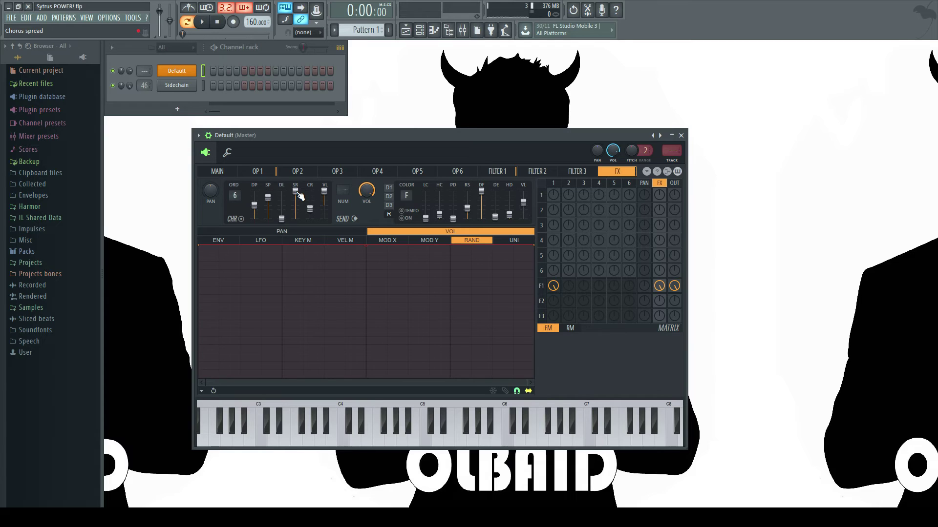
# Compare the chorus spread at minimum and at maximum by playing a note at each setting
pyautogui.moveTo(298, 194); pyautogui.dragTo(298, 218)
pyautogui.press('z')
pyautogui.moveTo(296, 220); pyautogui.dragTo(296, 192)
pyautogui.press('z')
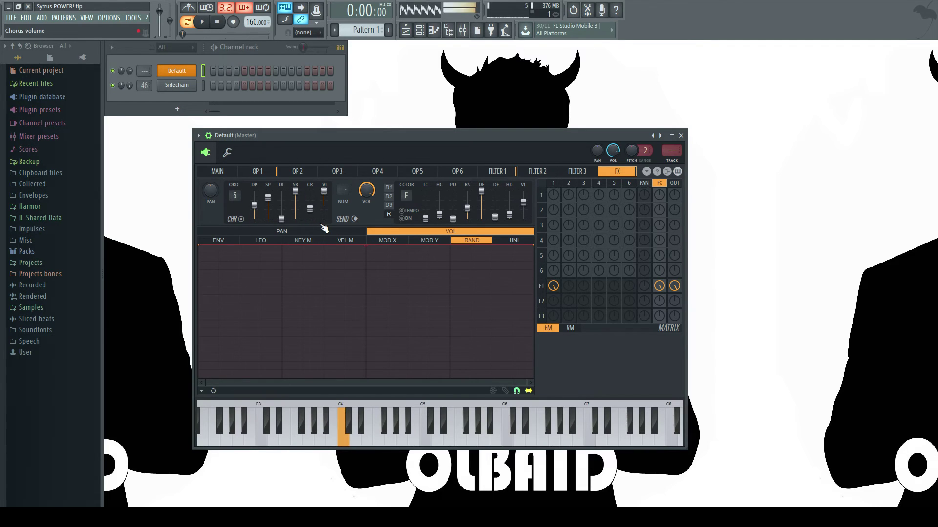
# Raise the chorus delay and lower the chorus spread and volume to about halfway while playing C4
pyautogui.moveTo(296, 192)
pyautogui.mouseDown()
pyautogui.moveTo(296, 205)
pyautogui.moveTo(312, 193)
pyautogui.moveTo(310, 209)
pyautogui.moveTo(312, 200)
pyautogui.moveTo(282, 199)
pyautogui.mouseUp()
pyautogui.press('z')
pyautogui.moveTo(311, 193); pyautogui.dragTo(326, 210)
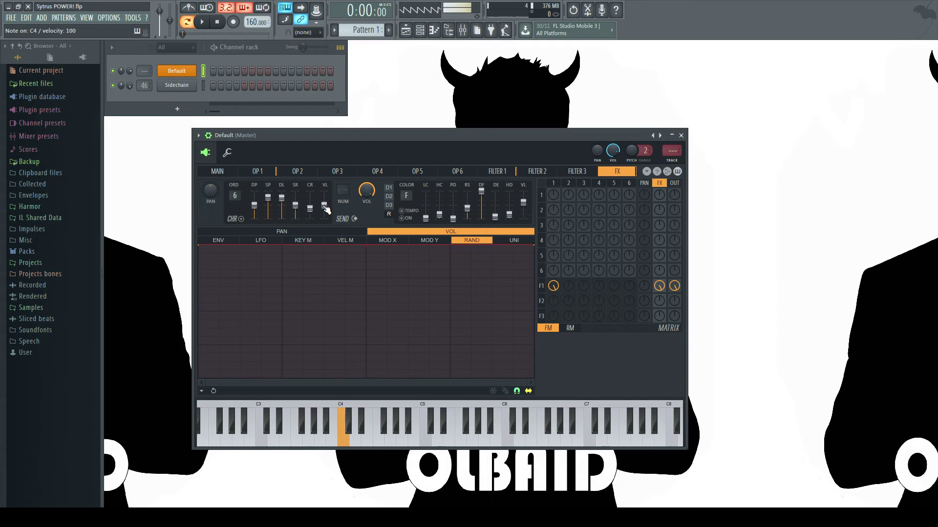
# Set the chorus order to 0 and the chorus volume to minimum, and audition the sound
pyautogui.moveTo(235, 196); pyautogui.dragTo(236, 210)
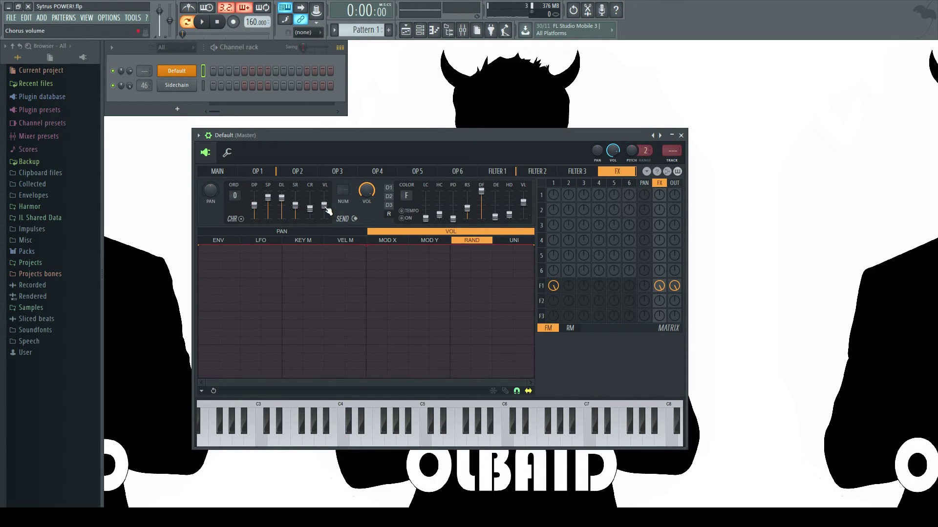
pyautogui.keyDown('alt'); pyautogui.click(327, 207); pyautogui.keyUp('alt')
pyautogui.moveTo(324, 191); pyautogui.dragTo(325, 220)
pyautogui.press('z')
pyautogui.press('z')
# Set the chorus order to 9 and raise the chorus volume back to maximum while playing C4
pyautogui.moveTo(235, 196); pyautogui.dragTo(236, 181)
pyautogui.press('z')
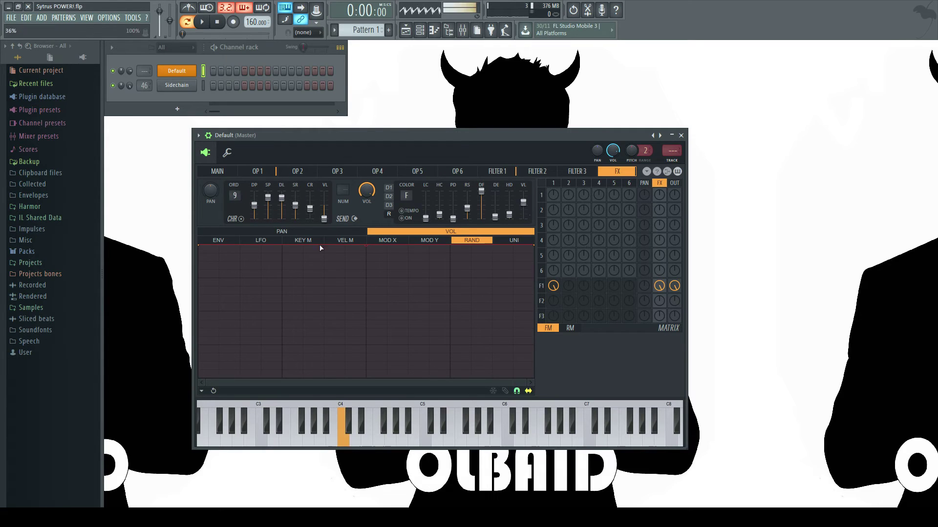
pyautogui.moveTo(324, 219); pyautogui.dragTo(324, 192)
pyautogui.press('z')
pyautogui.press('z')
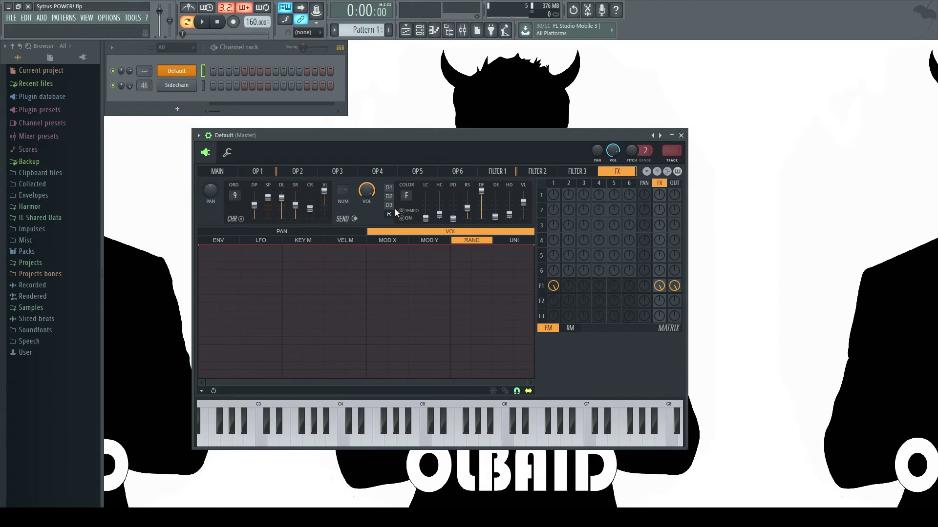
# Show the effects panning articulation and look through delay units 1, 2 and 3, toggling delay 1 on and off
pyautogui.click(327, 232)
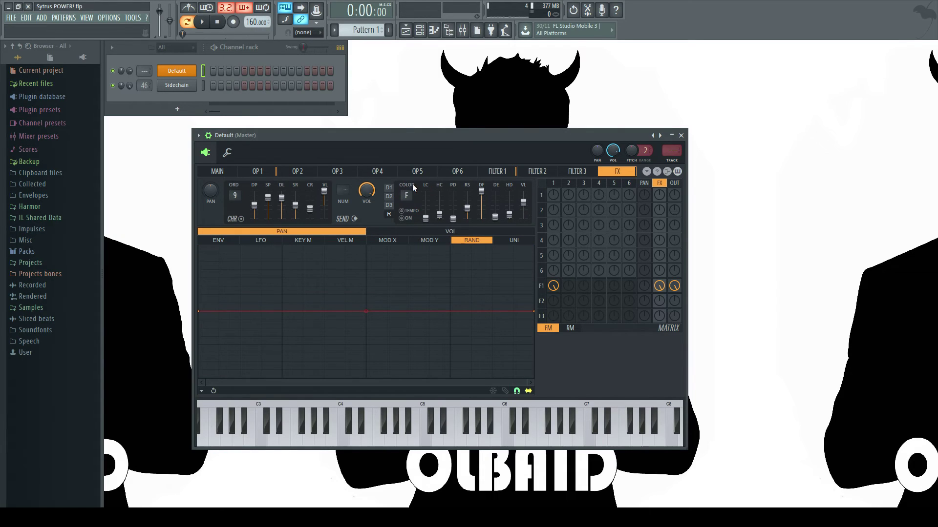
pyautogui.click(390, 188)
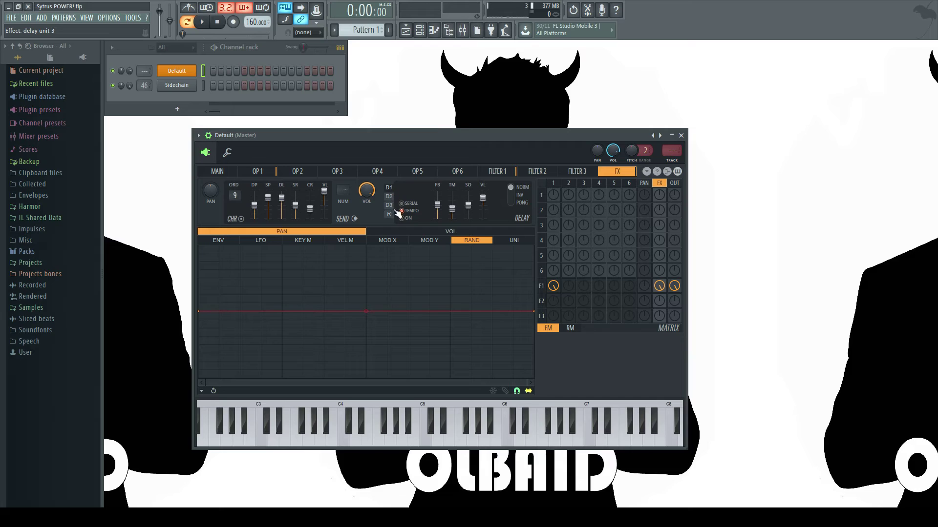
pyautogui.click(405, 219)
pyautogui.click(406, 220)
pyautogui.click(389, 197)
pyautogui.click(392, 207)
pyautogui.click(388, 188)
# Set the chorus order to 0, turn on delay 1, and compare its ping-pong and normal feedback modes by playing C5
pyautogui.click(516, 203)
pyautogui.press('z')
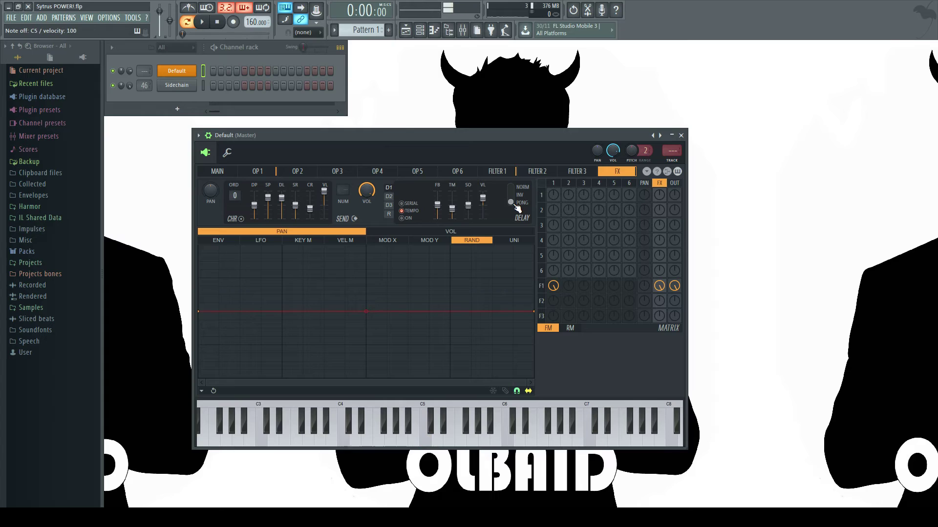
pyautogui.press('z')
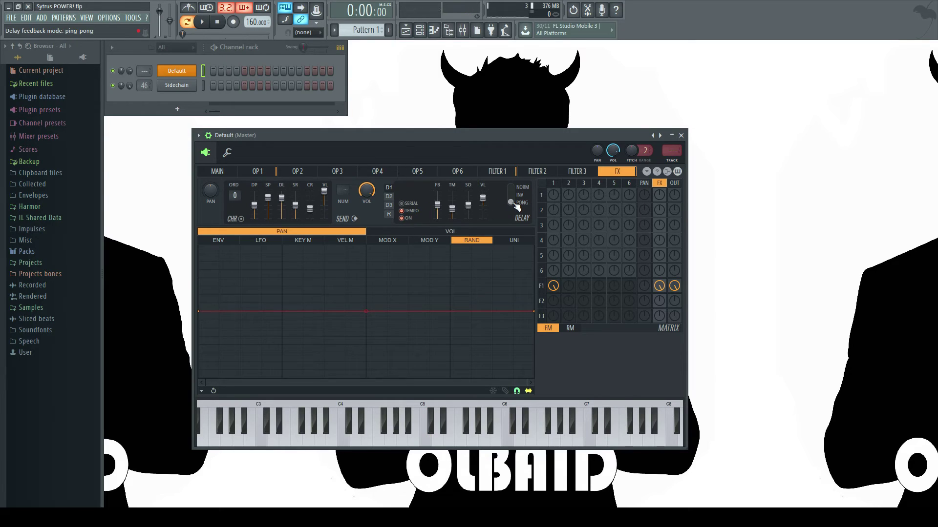
pyautogui.moveTo(517, 206); pyautogui.dragTo(516, 190)
pyautogui.press('z')
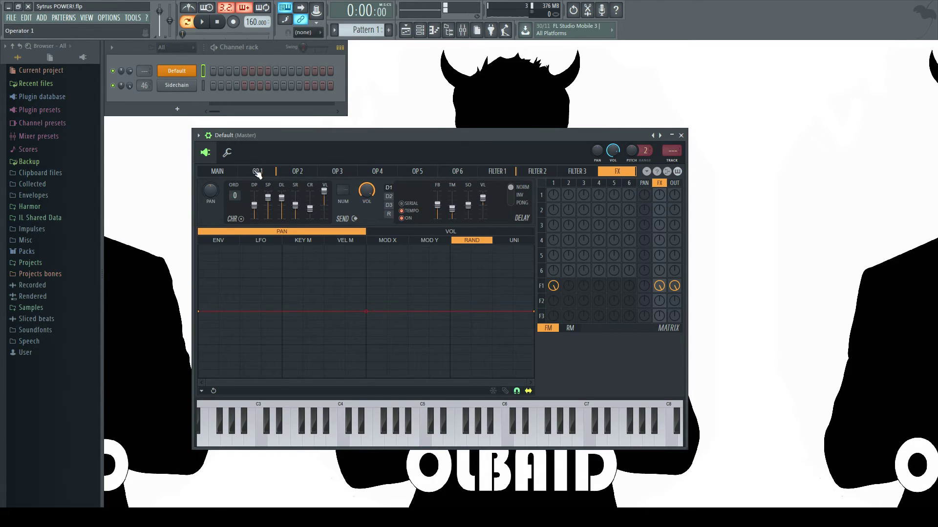
# Enable operator 1's panning envelope, remove its attack time, and raise its sustain point to the maximum value
pyautogui.click(257, 171)
pyautogui.click(218, 240)
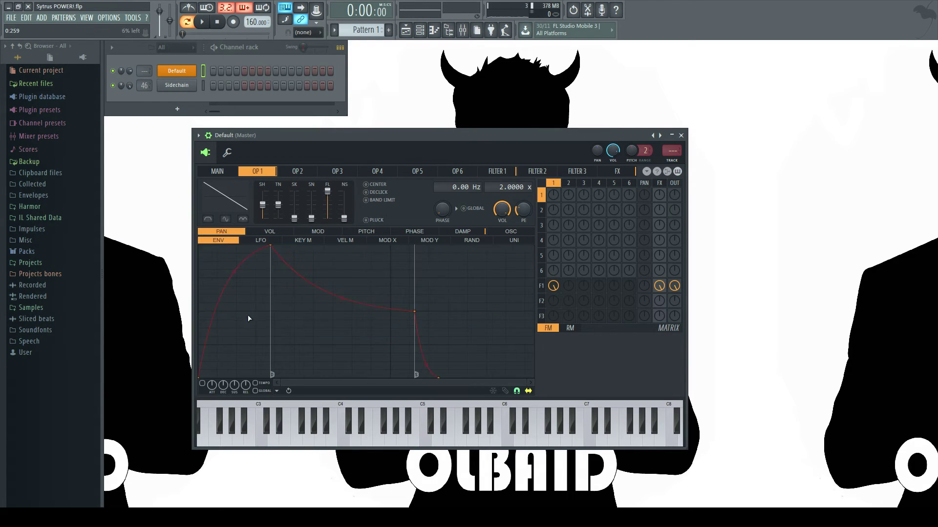
pyautogui.click(202, 384)
pyautogui.moveTo(271, 247); pyautogui.dragTo(199, 246)
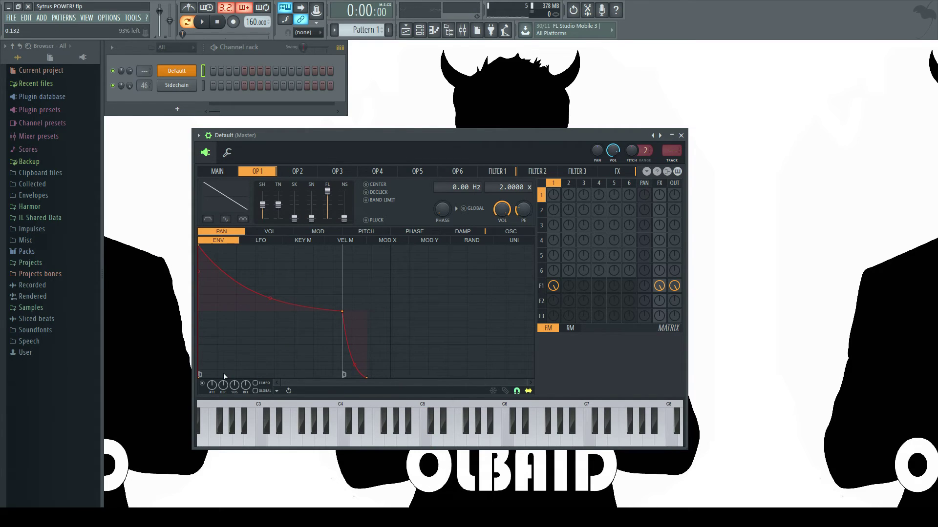
pyautogui.moveTo(343, 313); pyautogui.dragTo(256, 328)
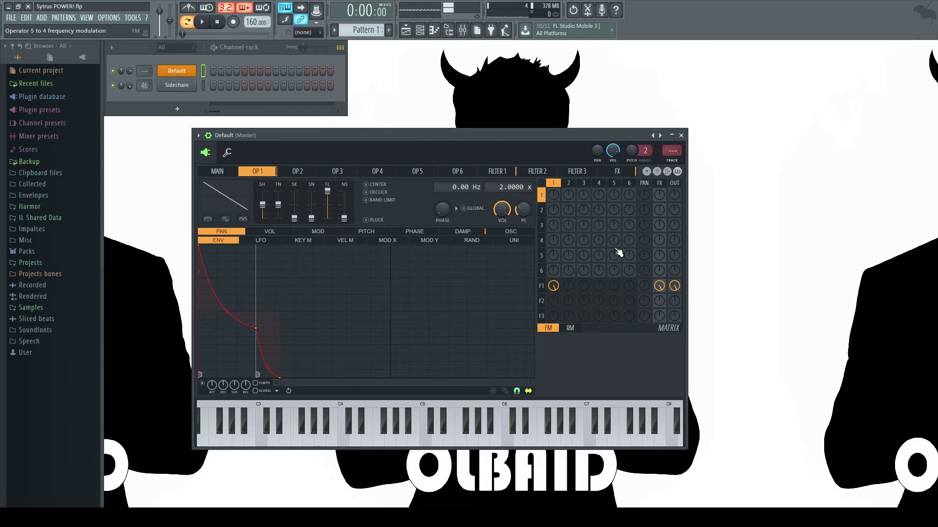
pyautogui.moveTo(260, 326); pyautogui.dragTo(275, 246)
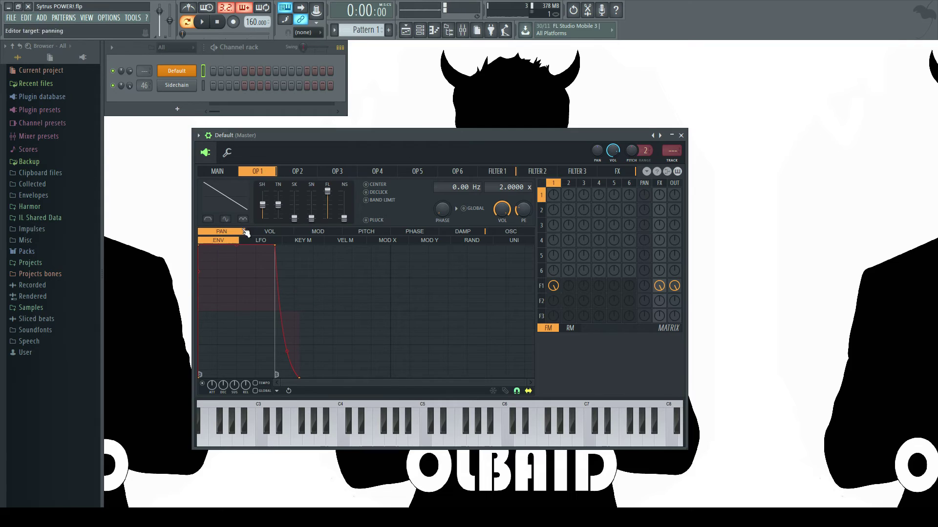
# Delete the upper point at the start of operator 1's panning envelope so it rises gradually to its maximum
pyautogui.click(674, 288)
pyautogui.rightClick(200, 249)
pyautogui.click(215, 259)
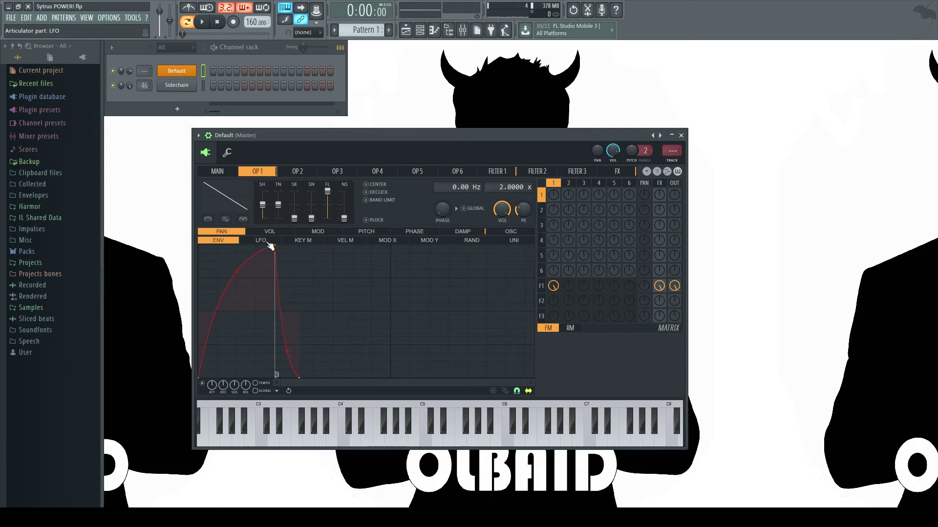
# Enable operator 1's panning LFO, reshape it to reach full depth early, and increase its speed
pyautogui.click(261, 240)
pyautogui.rightClick(277, 312)
pyautogui.click(293, 323)
pyautogui.moveTo(298, 245); pyautogui.dragTo(174, 245)
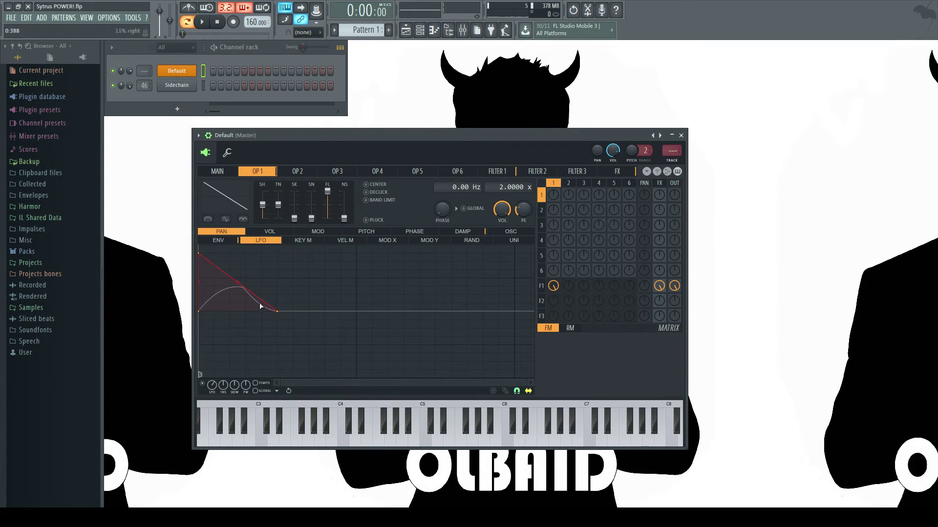
pyautogui.moveTo(278, 311); pyautogui.dragTo(245, 237)
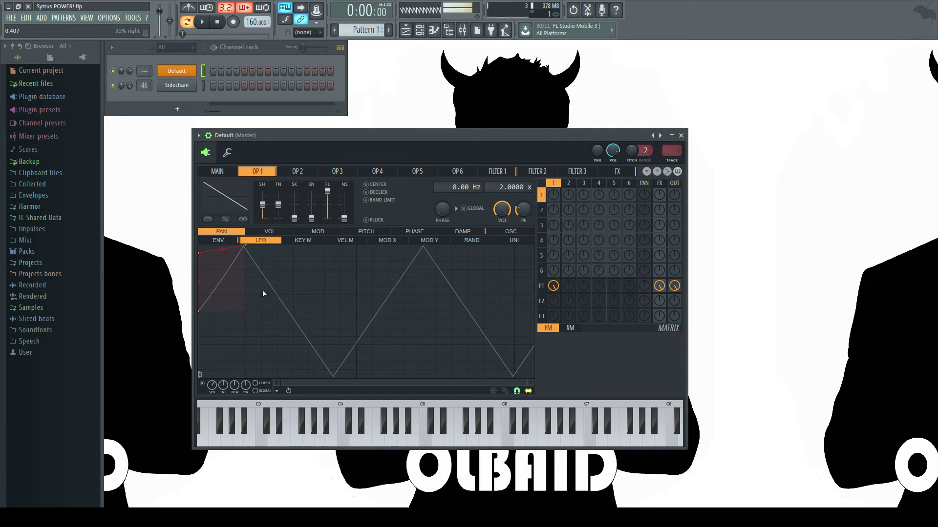
pyautogui.moveTo(212, 385); pyautogui.dragTo(229, 373)
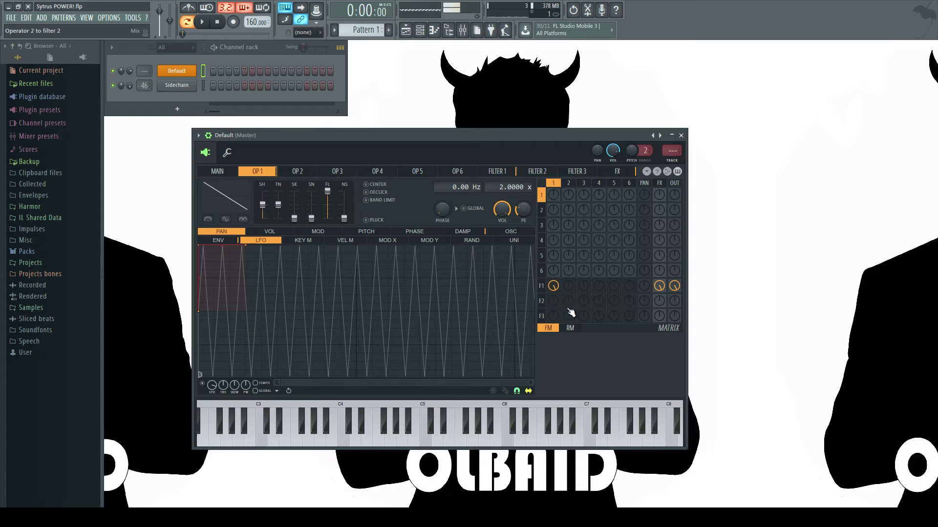
# Mute filter 1's effects and output sends, route operator 1 straight to the output, and play C5
pyautogui.rightClick(662, 287)
pyautogui.rightClick(675, 287)
pyautogui.moveTo(673, 198); pyautogui.dragTo(673, 163)
pyautogui.press('q')
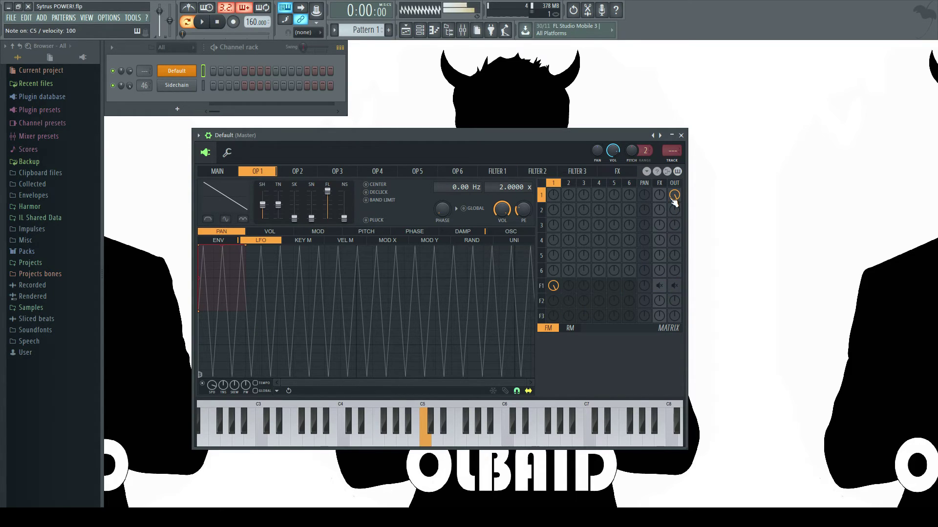
# Restore filter 1's effects and output sends, and audition with operator 1's feed into filter 1 muted and unmuted
pyautogui.rightClick(661, 287)
pyautogui.press('q')
pyautogui.rightClick(675, 287)
pyautogui.rightClick(557, 287)
pyautogui.press('q')
pyautogui.rightClick(558, 287)
pyautogui.press('q')
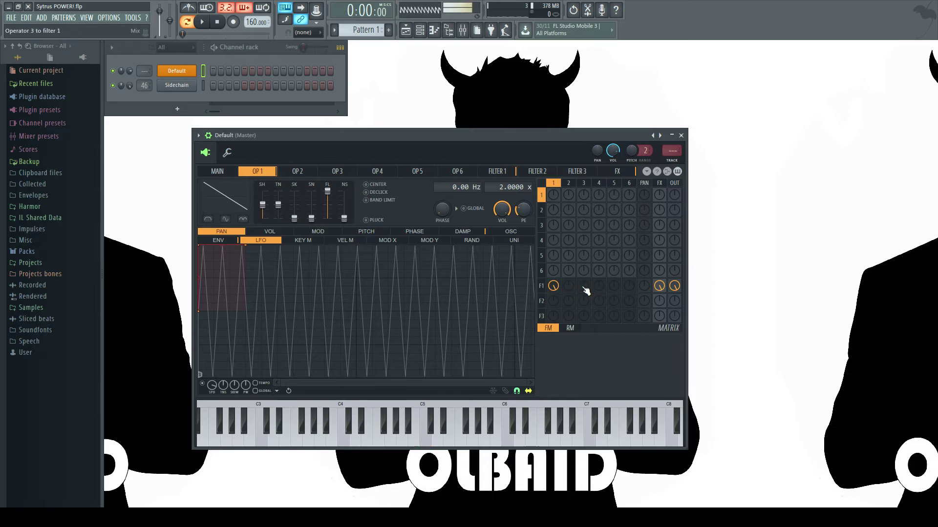
# Change filter 1's type to Chocolate state variable
pyautogui.click(497, 171)
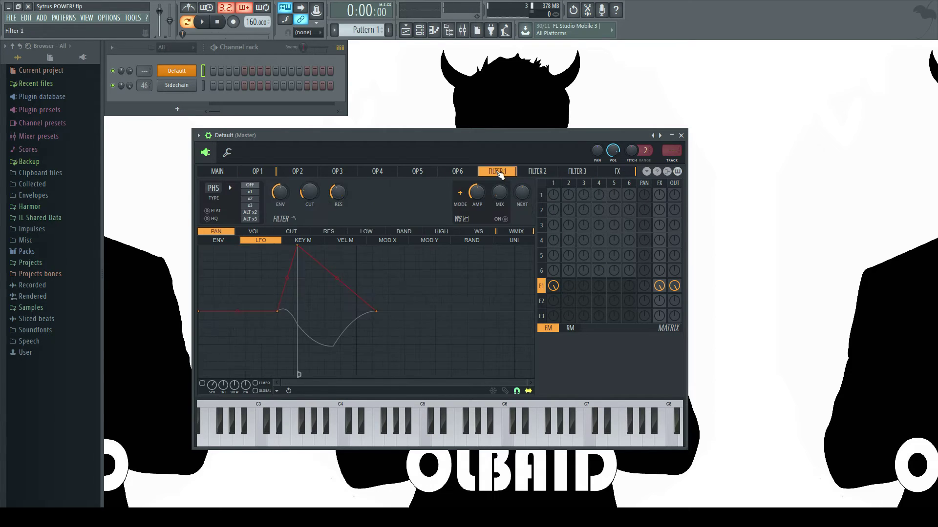
pyautogui.click(230, 188)
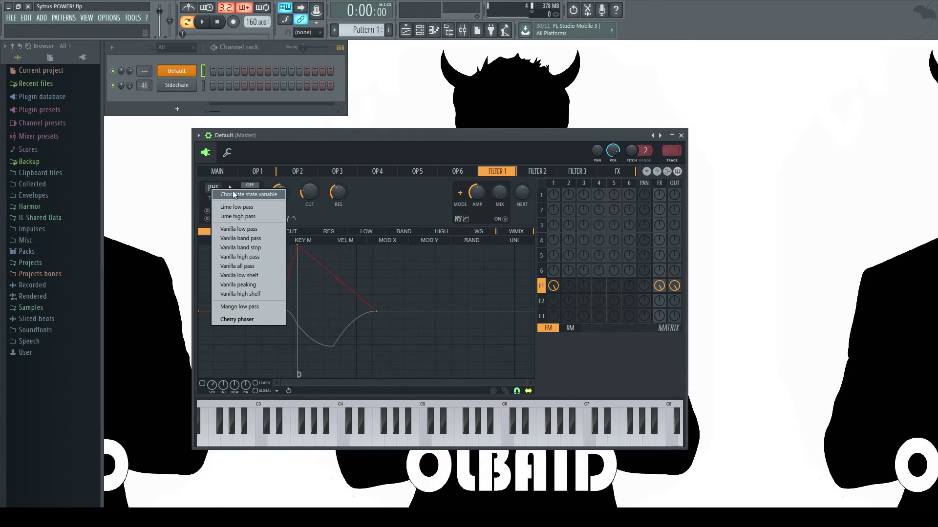
pyautogui.click(244, 194)
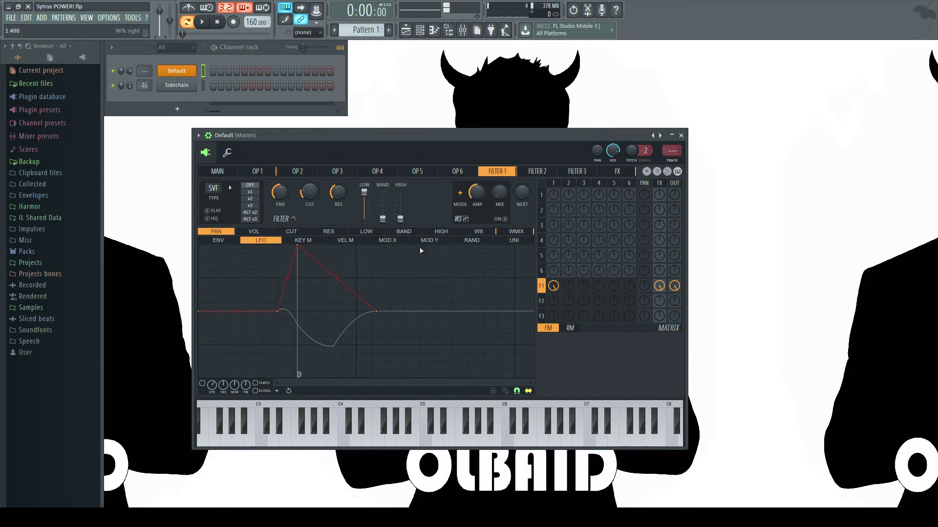
# Try adjusting filter 1's pan in the matrix and muting it while playing C5
pyautogui.moveTo(645, 287); pyautogui.dragTo(644, 279)
pyautogui.click(425, 434)
pyautogui.press('z')
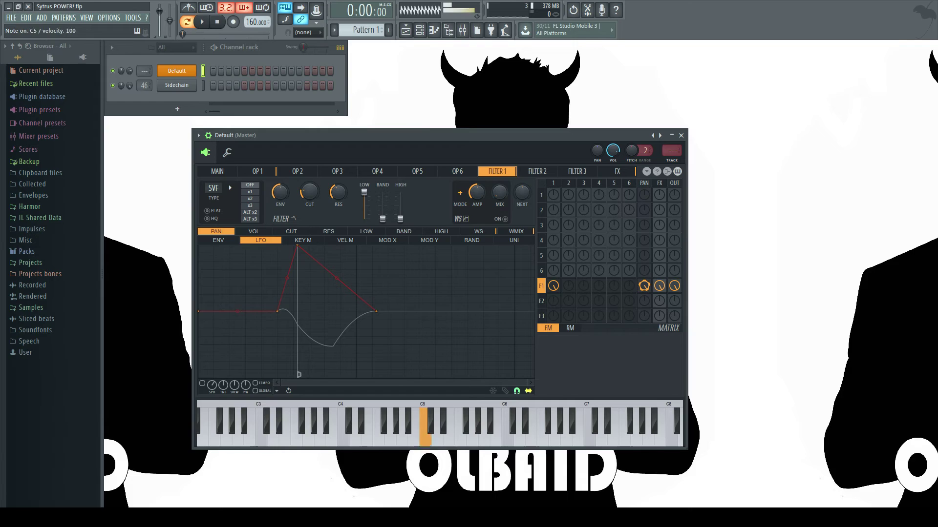
pyautogui.rightClick(644, 286)
pyautogui.press('z')
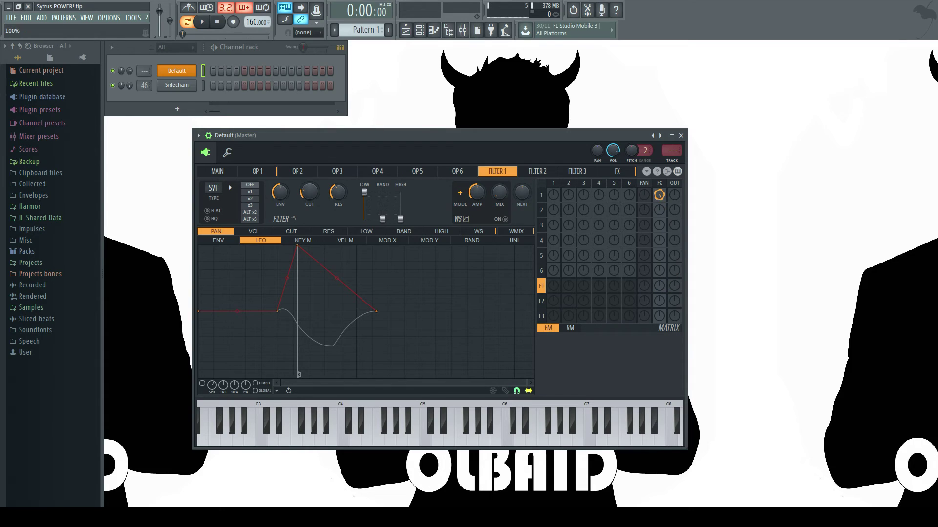
# Send operator 1 to the output at full level and switch delay 1 to ping-pong feedback, auditioning with C5
pyautogui.moveTo(673, 196); pyautogui.dragTo(673, 142)
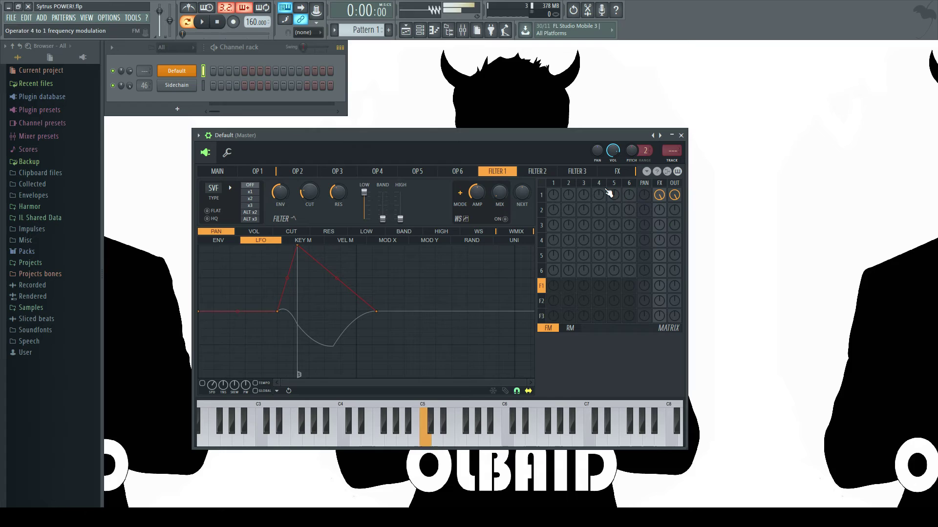
pyautogui.click(616, 172)
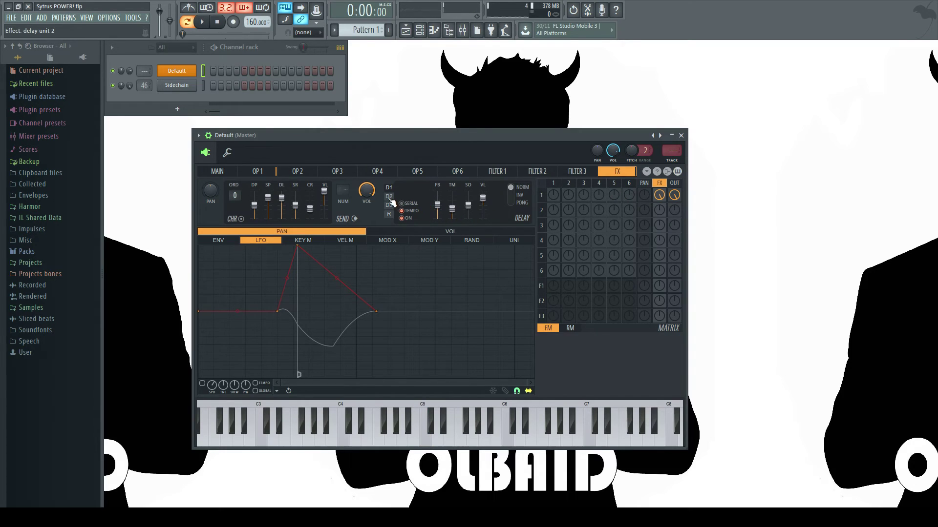
pyautogui.press('z')
pyautogui.click(517, 204)
pyautogui.press('z')
# Collapse operator 1's panning envelope to its start and raise its end point to full right
pyautogui.click(257, 172)
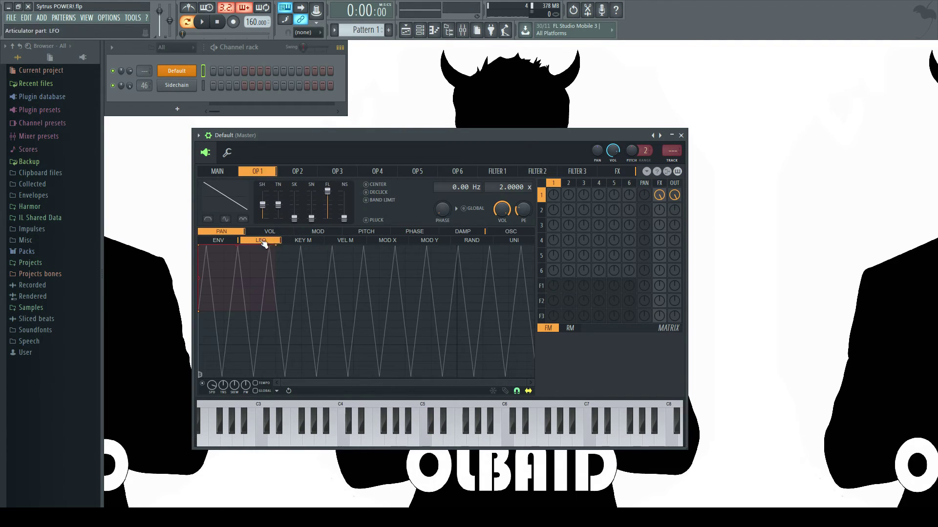
pyautogui.click(218, 241)
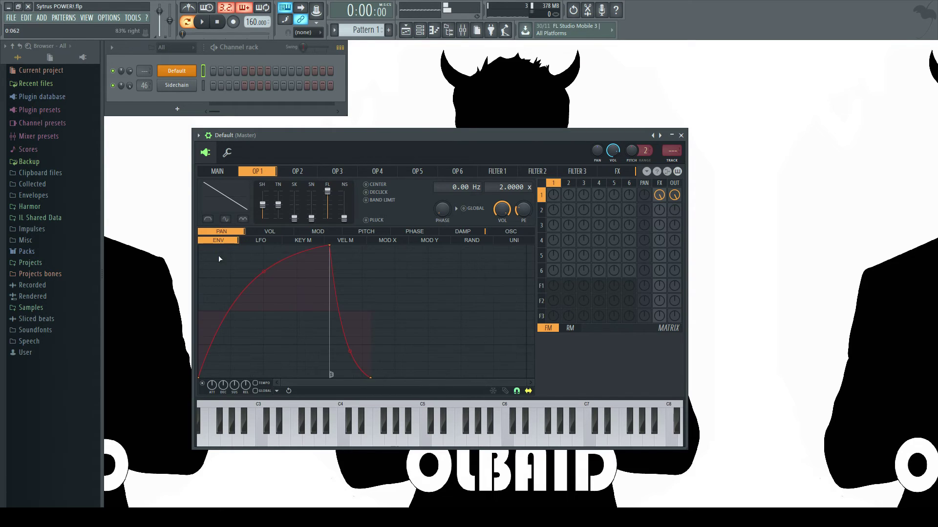
pyautogui.moveTo(330, 247); pyautogui.dragTo(178, 261)
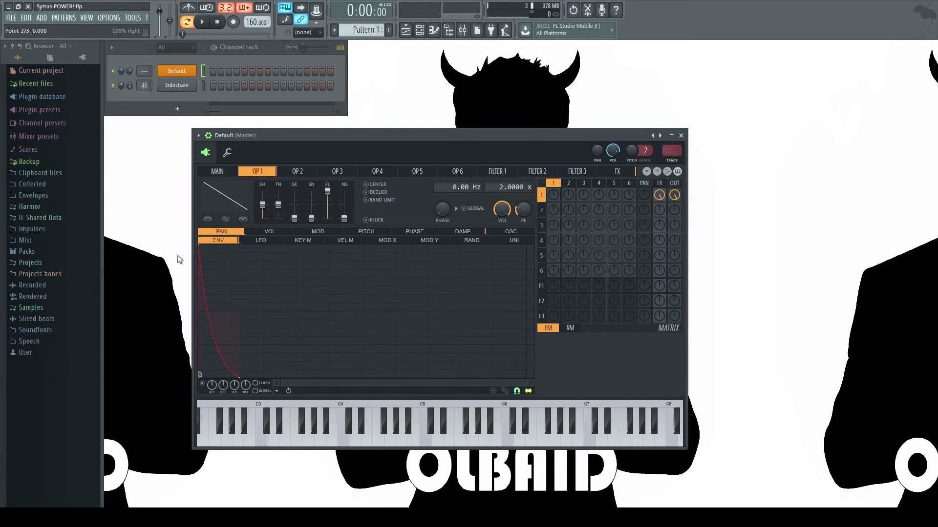
pyautogui.moveTo(240, 377); pyautogui.dragTo(230, 244)
# Compare delay 1's normal, inverted and ping-pong feedback modes, auditioning with C5
pyautogui.click(615, 172)
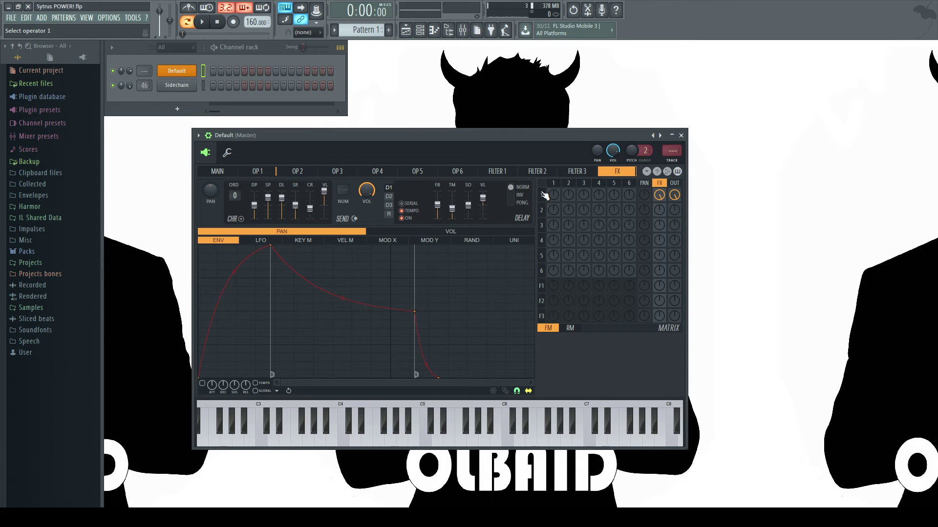
pyautogui.click(660, 195)
pyautogui.rightClick(660, 196)
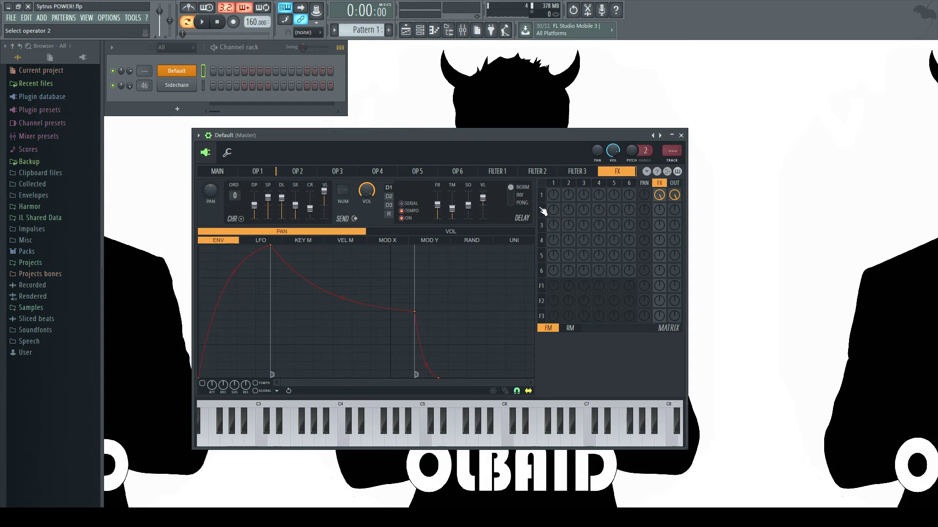
pyautogui.click(518, 190)
pyautogui.click(517, 197)
pyautogui.click(510, 202)
pyautogui.press('q')
pyautogui.click(256, 172)
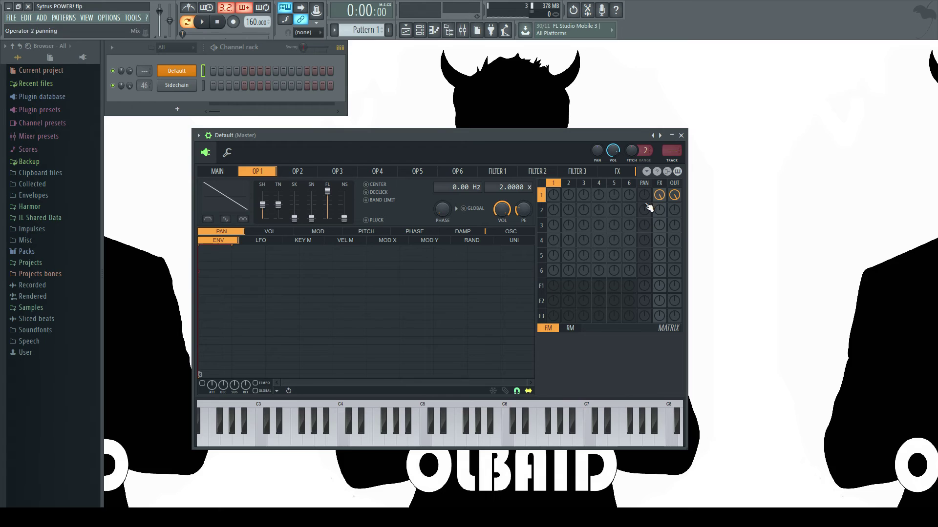
pyautogui.click(627, 173)
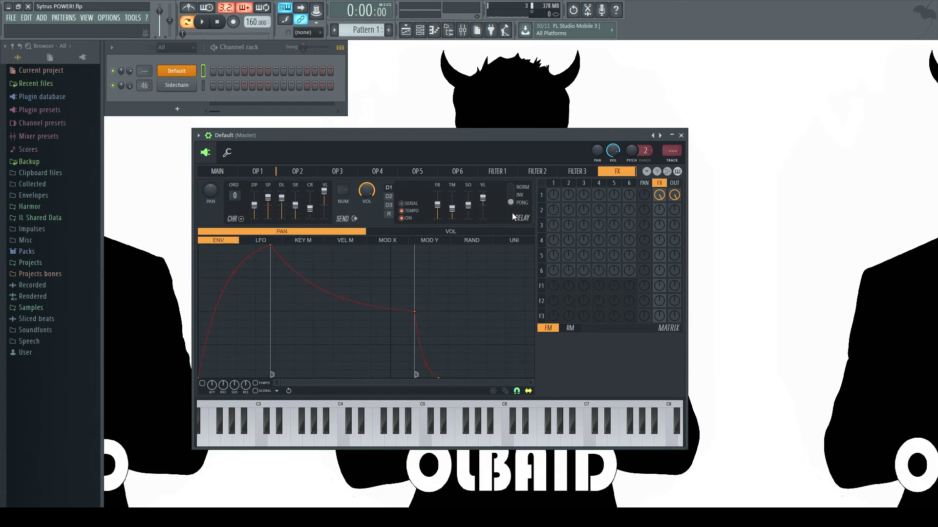
# Try different volume and time settings on delay 1 while playing C5, and reset its time
pyautogui.press('q')
pyautogui.moveTo(482, 198); pyautogui.dragTo(482, 191)
pyautogui.press('q')
pyautogui.moveTo(482, 191); pyautogui.dragTo(453, 191)
pyautogui.press('q')
pyautogui.press('q')
pyautogui.press('q')
pyautogui.press('q')
pyautogui.keyDown('alt'); pyautogui.click(453, 190); pyautogui.keyUp('alt')
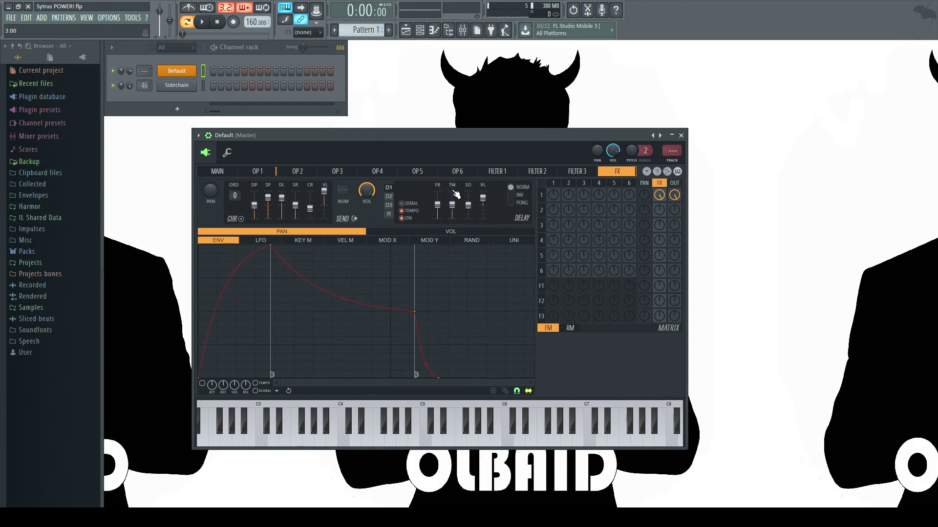
# Turn off delay 1's tempo sync and try different delay times, ending at 375 ms
pyautogui.click(414, 211)
pyautogui.press('q')
pyautogui.moveTo(452, 209); pyautogui.dragTo(453, 206)
pyautogui.moveTo(453, 201)
pyautogui.mouseDown()
pyautogui.moveTo(452, 219)
pyautogui.moveTo(455, 195)
pyautogui.mouseUp()
pyautogui.moveTo(455, 195); pyautogui.dragTo(452, 208)
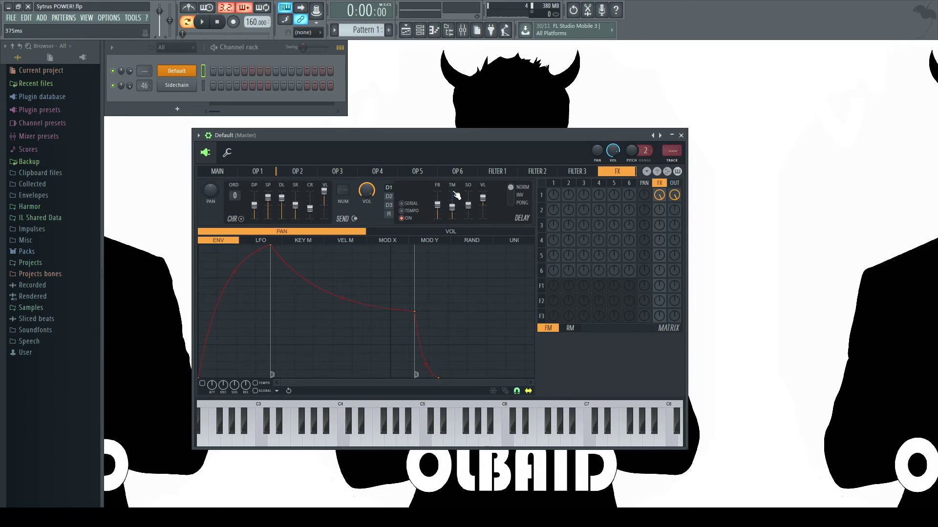
# Switch on the reverb and try its color settings, auditioning with C5
pyautogui.click(389, 197)
pyautogui.click(389, 205)
pyautogui.click(389, 214)
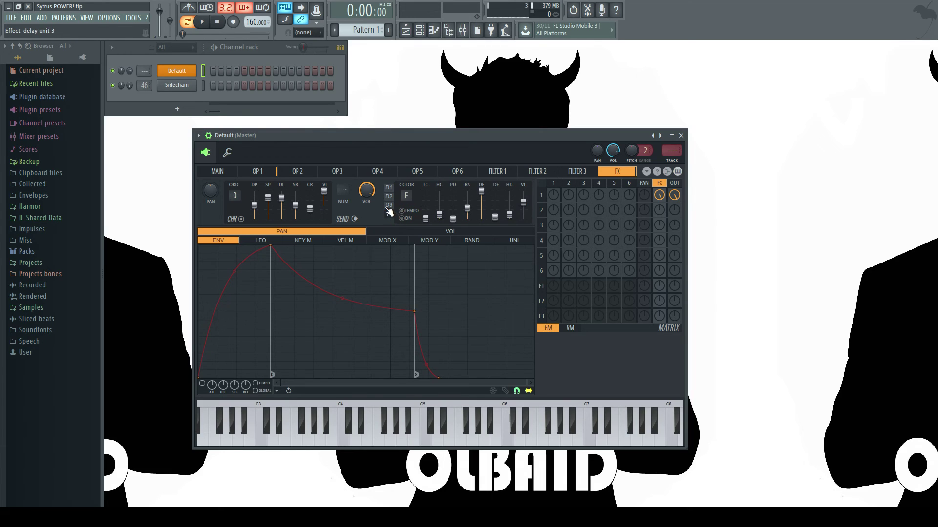
pyautogui.click(388, 206)
pyautogui.click(389, 215)
pyautogui.moveTo(406, 196); pyautogui.dragTo(406, 188)
pyautogui.press('q')
pyautogui.scroll(-3, 406, 196)
pyautogui.press('q')
pyautogui.scroll(3, 408, 197)
pyautogui.press('q')
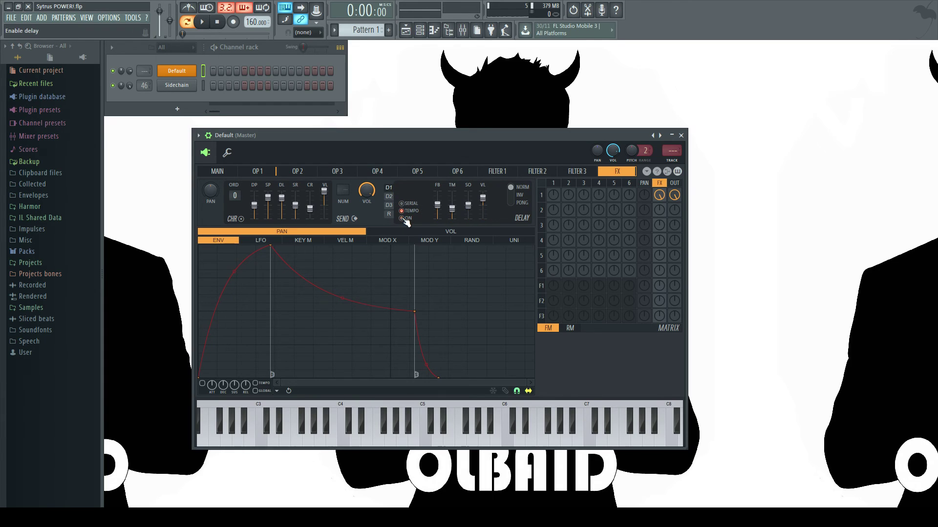
pyautogui.press('q')
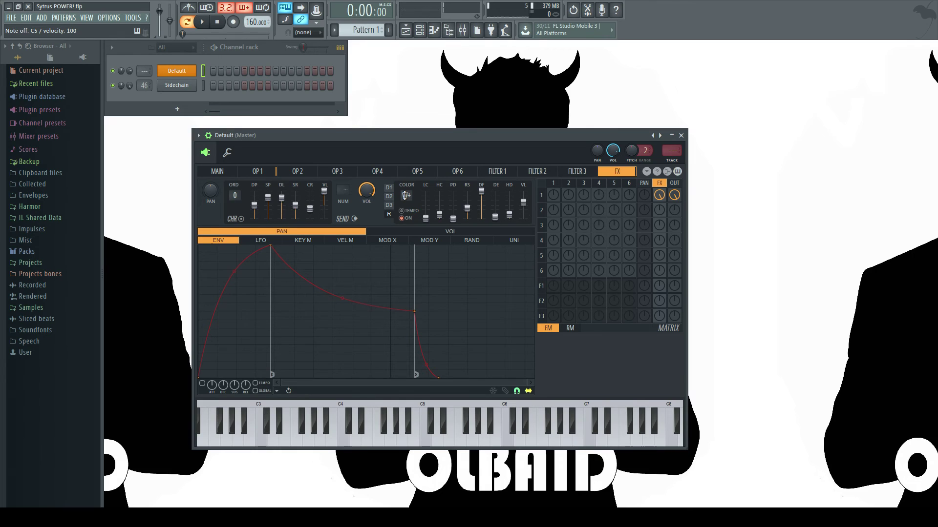
pyautogui.press('q')
# Raise the reverb's low cut, high cut and predelay with tempo-based predelay enabled, auditioning with C4
pyautogui.moveTo(426, 219); pyautogui.dragTo(457, 209)
pyautogui.press('z')
pyautogui.press('z')
pyautogui.press('z')
pyautogui.press('z')
pyautogui.press('z')
pyautogui.press('z')
pyautogui.press('z')
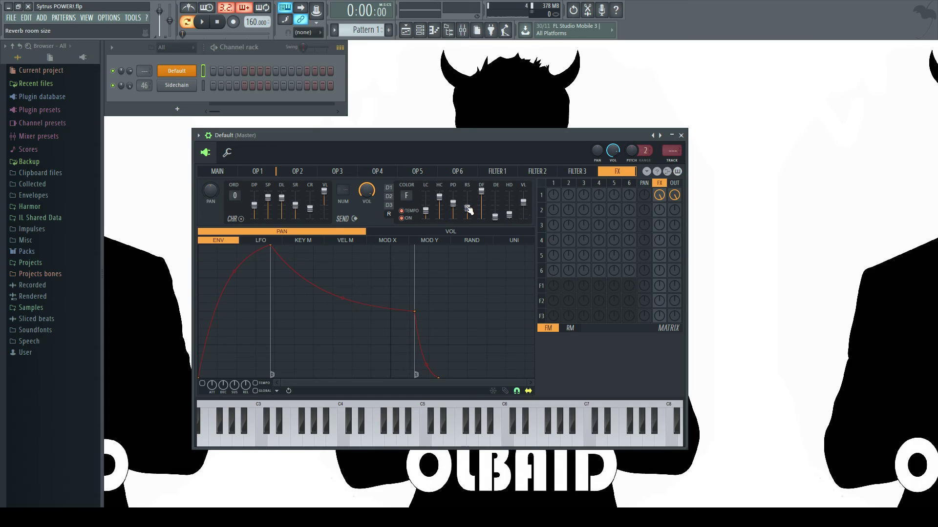
# Lower the reverb's predelay and compare tempo-based predelay off and on while playing C4
pyautogui.moveTo(467, 209); pyautogui.dragTo(462, 209)
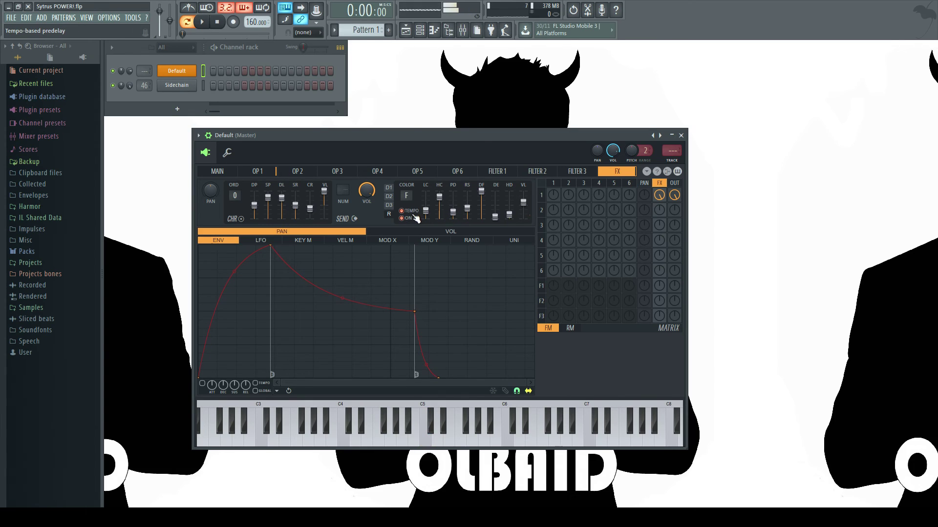
pyautogui.click(401, 212)
pyautogui.press('z')
pyautogui.press('z')
pyautogui.press('z')
pyautogui.click(415, 211)
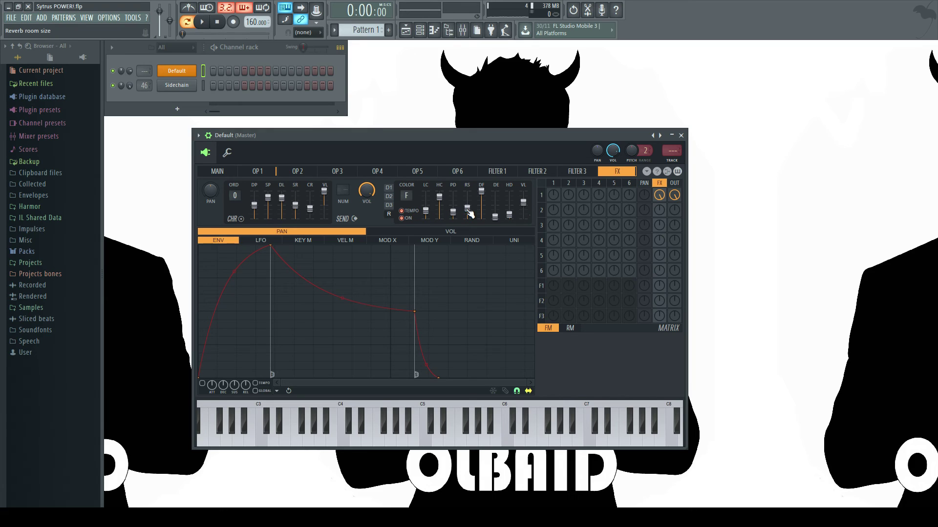
# Compare the reverb's minimum and maximum room size, auditioning each with C5
pyautogui.moveTo(468, 208); pyautogui.dragTo(467, 220)
pyautogui.press('q')
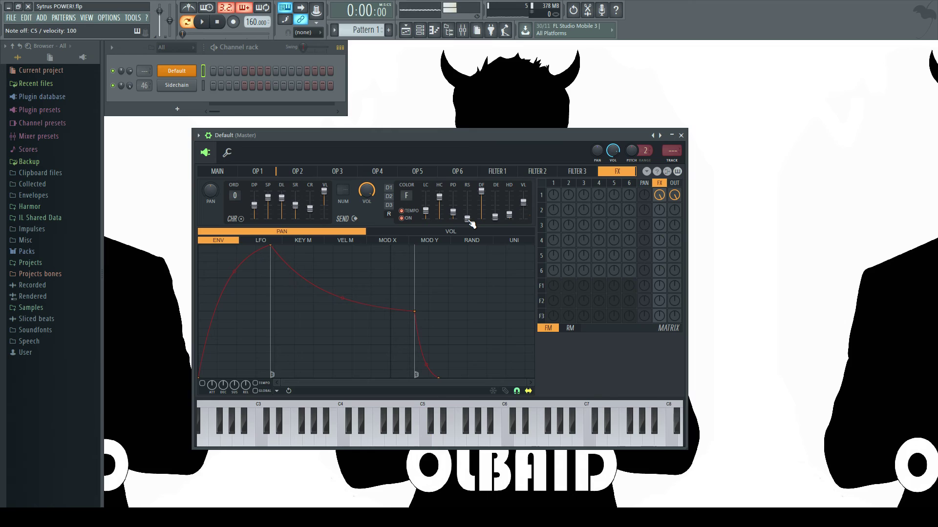
pyautogui.moveTo(470, 220); pyautogui.dragTo(469, 192)
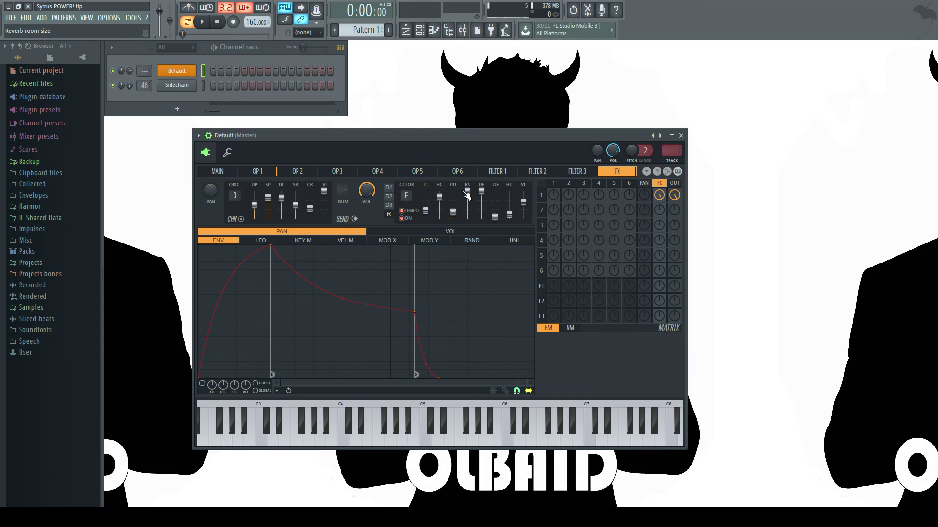
pyautogui.press('q')
pyautogui.press('q')
# Try the reverb's diffusion at minimum and maximum while playing C5
pyautogui.moveTo(467, 194); pyautogui.dragTo(482, 219)
pyautogui.press('q')
pyautogui.press('q')
pyautogui.press('q')
pyautogui.moveTo(483, 219); pyautogui.dragTo(482, 192)
pyautogui.press('q')
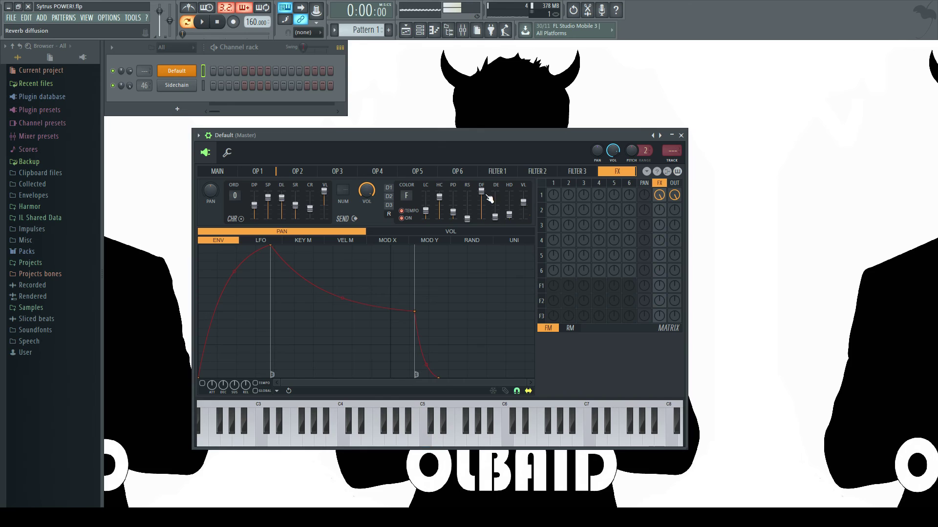
# Raise the reverb's decay and try its high damping and volume settings, auditioning with C5
pyautogui.moveTo(483, 192); pyautogui.dragTo(500, 217)
pyautogui.press('q')
pyautogui.press('q')
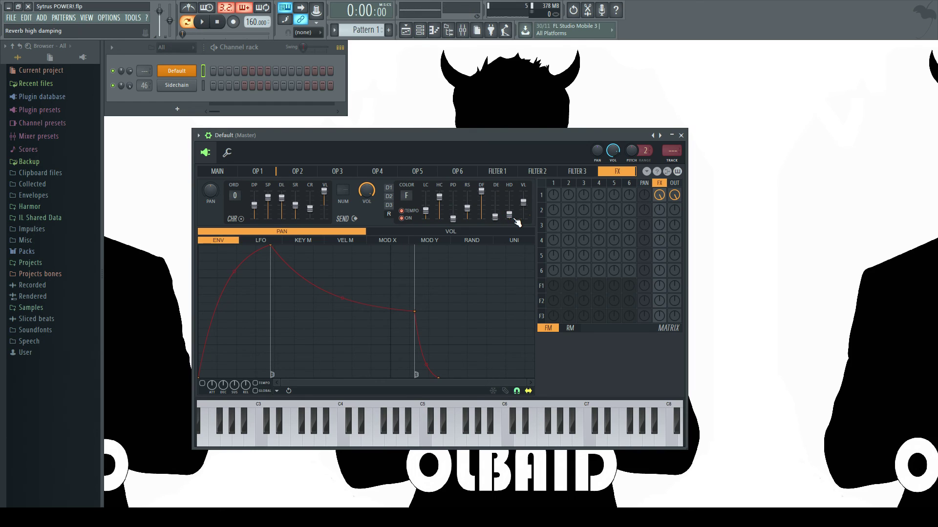
pyautogui.moveTo(510, 216); pyautogui.dragTo(512, 199)
pyautogui.moveTo(509, 192); pyautogui.dragTo(511, 218)
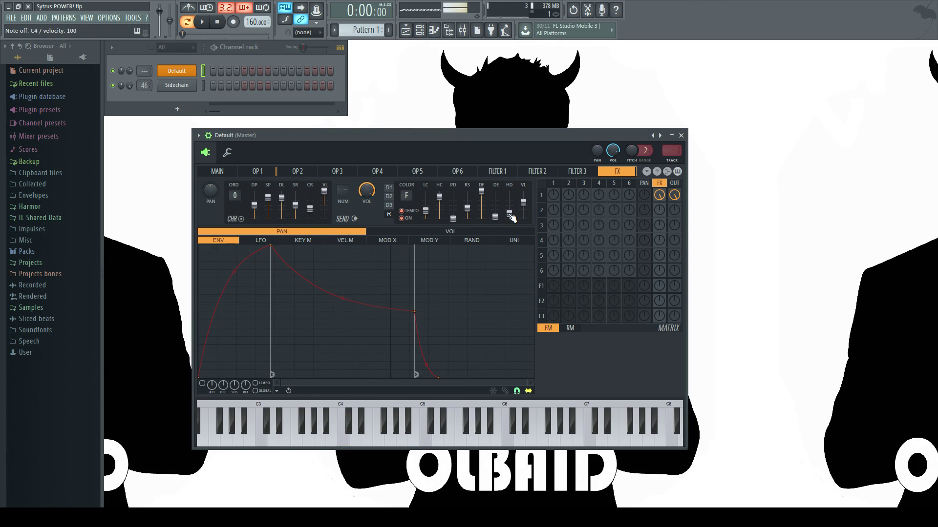
pyautogui.moveTo(524, 205)
pyautogui.mouseDown()
pyautogui.moveTo(524, 196)
pyautogui.moveTo(498, 201)
pyautogui.moveTo(523, 220)
pyautogui.moveTo(524, 192)
pyautogui.moveTo(523, 220)
pyautogui.moveTo(523, 202)
pyautogui.mouseUp()
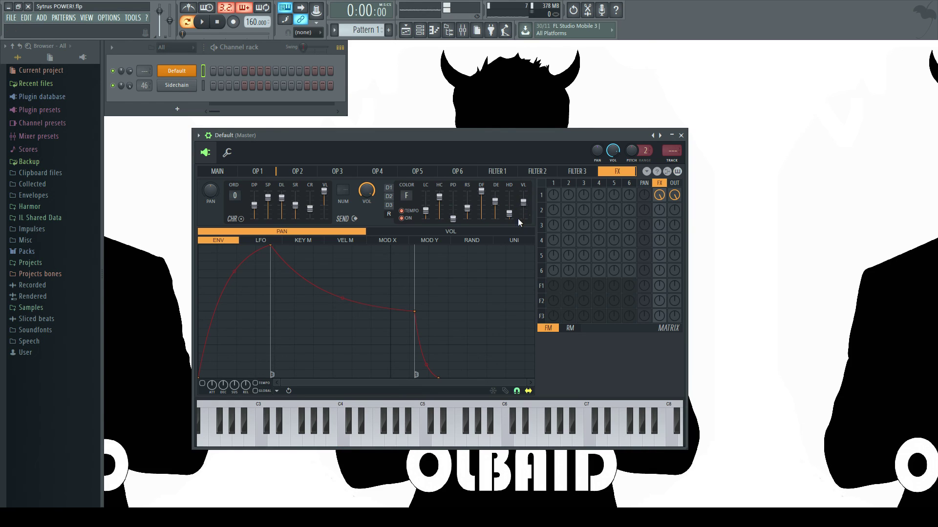
# Examine the panning and volume articulation targets and their modulation sources, from envelope and LFO to random and unison
pyautogui.click(410, 231)
pyautogui.click(326, 232)
pyautogui.click(431, 231)
pyautogui.click(333, 233)
pyautogui.click(403, 232)
pyautogui.click(352, 232)
pyautogui.click(396, 233)
pyautogui.click(334, 233)
pyautogui.click(422, 232)
pyautogui.click(266, 240)
pyautogui.click(294, 243)
pyautogui.click(344, 242)
pyautogui.click(388, 243)
pyautogui.click(439, 244)
pyautogui.click(470, 242)
pyautogui.click(513, 242)
pyautogui.click(470, 242)
pyautogui.click(430, 242)
pyautogui.click(387, 242)
pyautogui.click(327, 243)
pyautogui.click(316, 242)
pyautogui.click(268, 242)
pyautogui.click(231, 242)
pyautogui.click(271, 243)
pyautogui.click(310, 243)
pyautogui.click(384, 243)
pyautogui.click(442, 243)
pyautogui.click(513, 241)
pyautogui.click(541, 240)
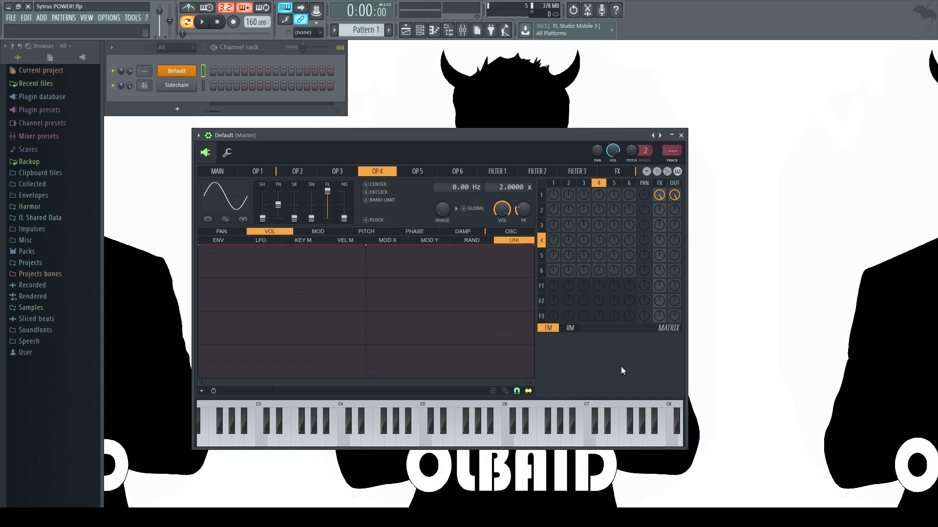
# Review the settings of operators 1 to 6, filters 1 to 3 and the effects, and return to the main settings
pyautogui.click(617, 171)
pyautogui.click(578, 173)
pyautogui.click(532, 173)
pyautogui.click(457, 171)
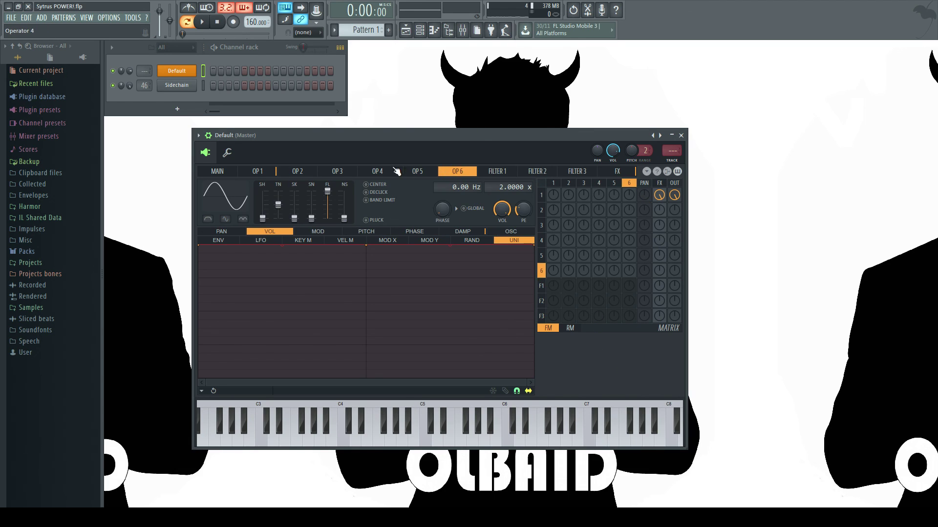
pyautogui.click(253, 171)
pyautogui.click(297, 171)
pyautogui.click(337, 171)
pyautogui.click(377, 171)
pyautogui.click(417, 171)
pyautogui.click(457, 171)
pyautogui.click(497, 172)
pyautogui.click(537, 171)
pyautogui.click(576, 171)
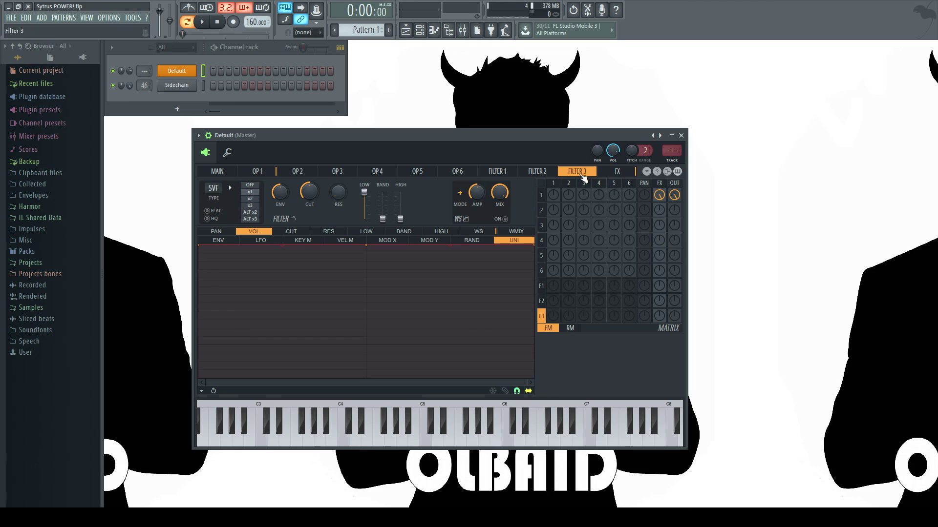
pyautogui.click(611, 172)
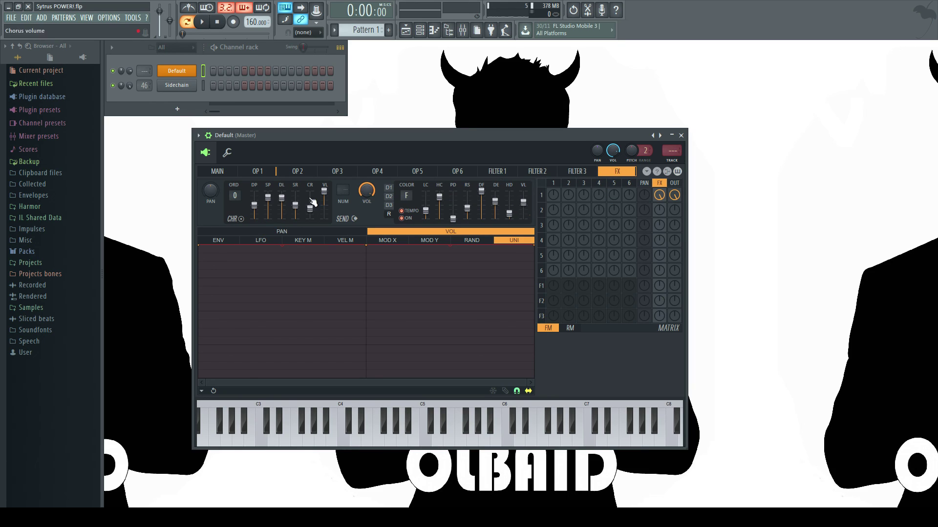
pyautogui.click(229, 173)
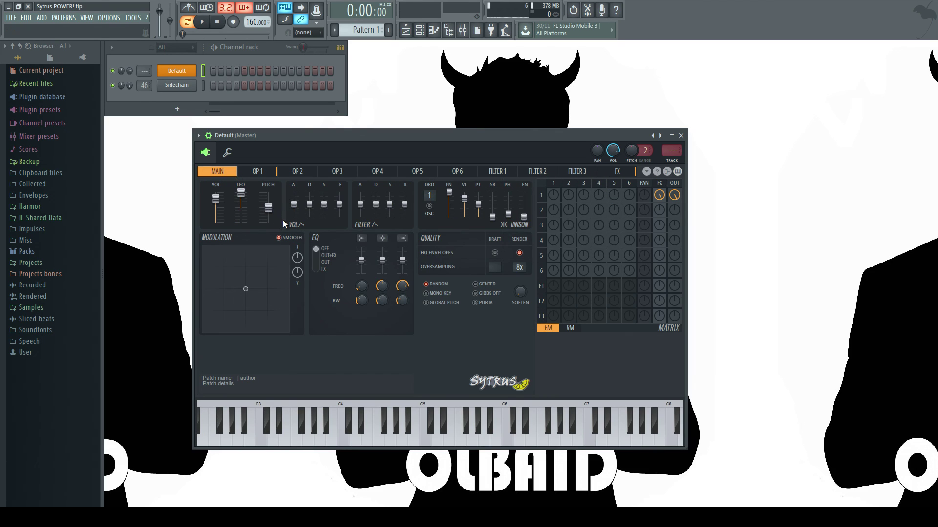